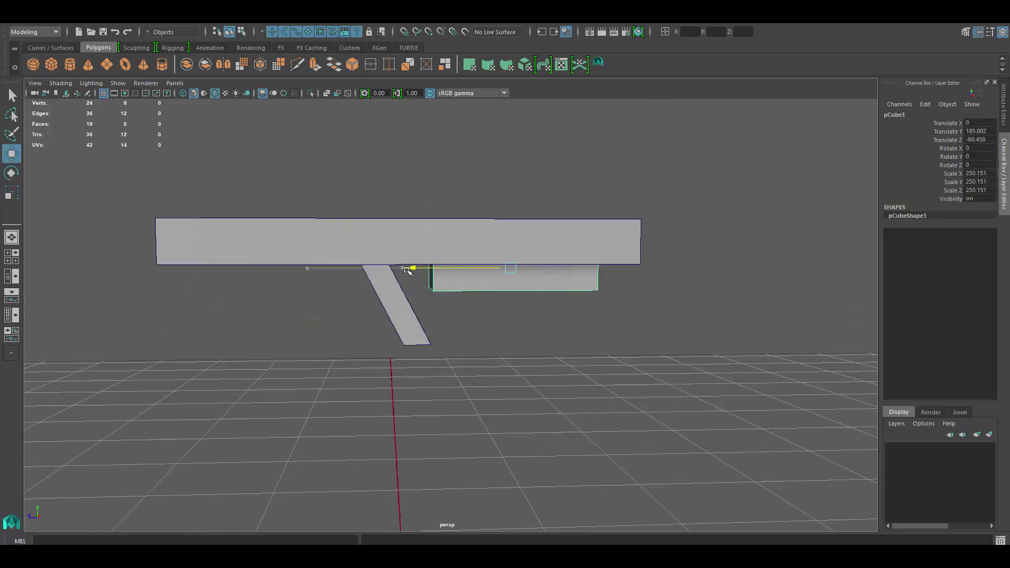
- Move the grip's front face to reshape the handle
left_click(424, 301)
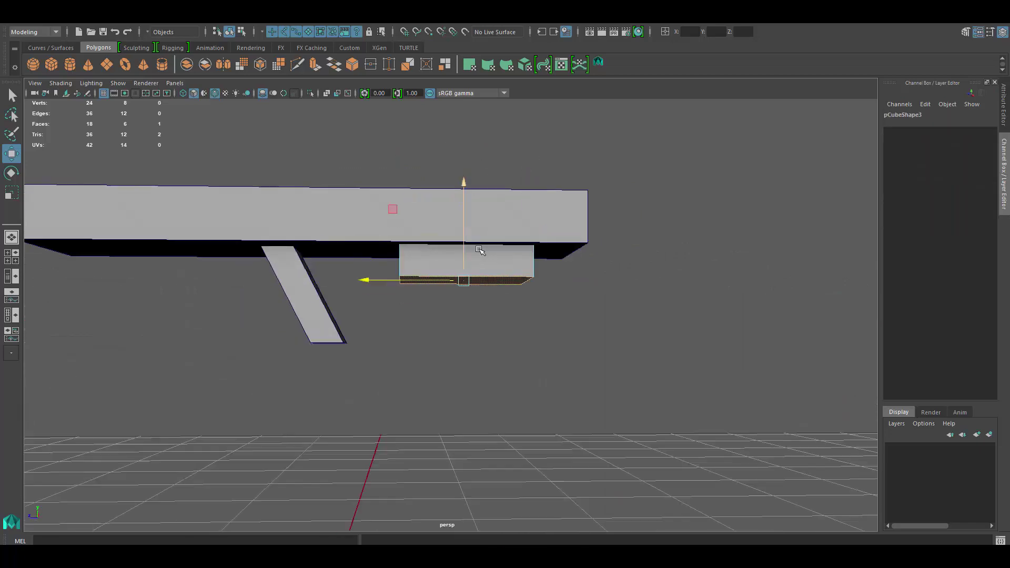
left_click_drag(495, 256, 543, 266, "alt")
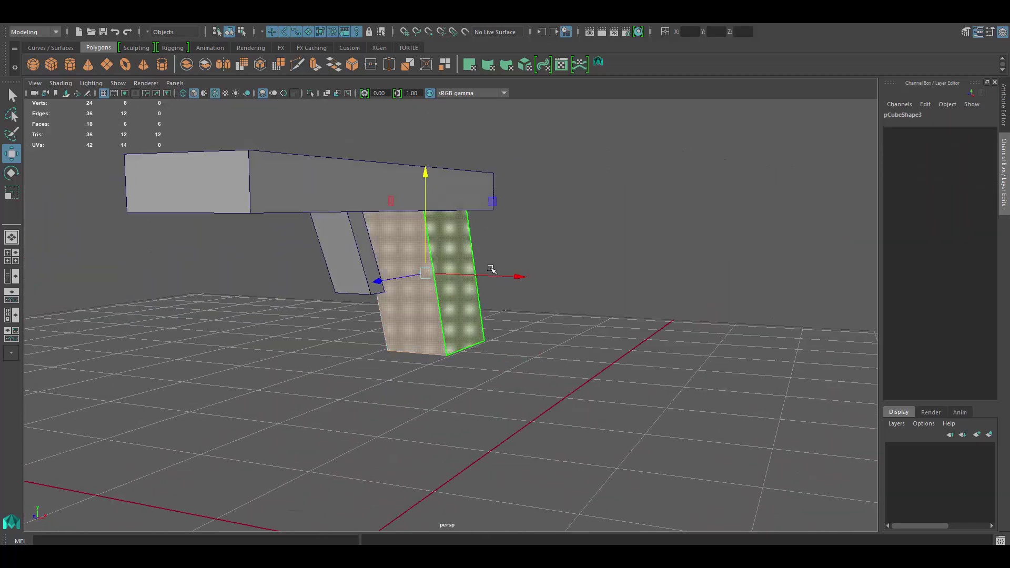
key("r")
key("w")
left_click_drag(493, 355, 510, 258, "alt")
left_click(513, 250)
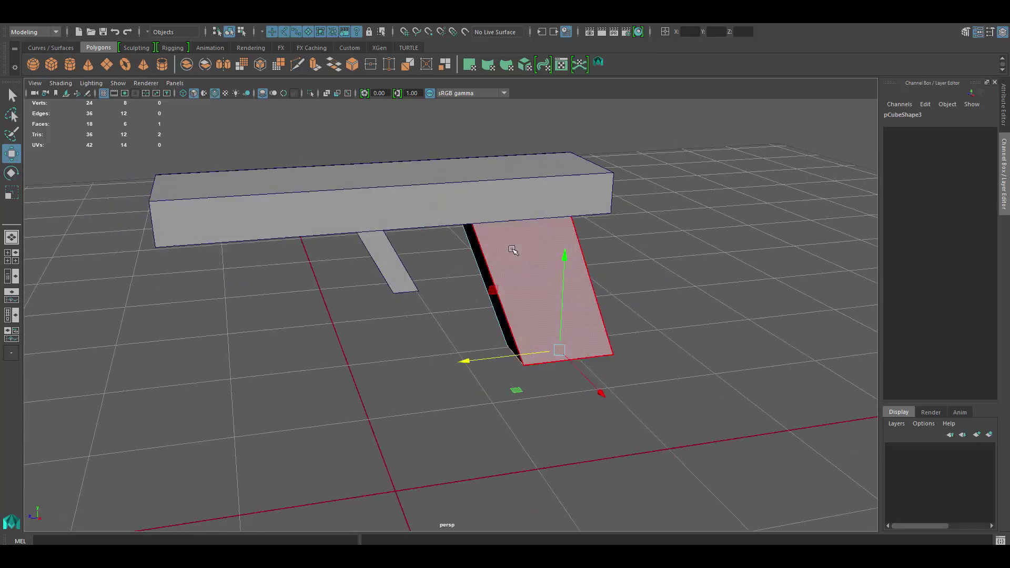
left_click_drag(337, 232, 358, 232)
mouse_move(358, 232)
left_mouse_down("alt")
mouse_move(476, 260)
mouse_move(525, 267)
mouse_move(642, 249)
mouse_move(653, 266)
left_mouse_up("alt")
left_click(477, 254)
- Duplicate the thin angled piece and place the copy beside the original
left_click(521, 237)
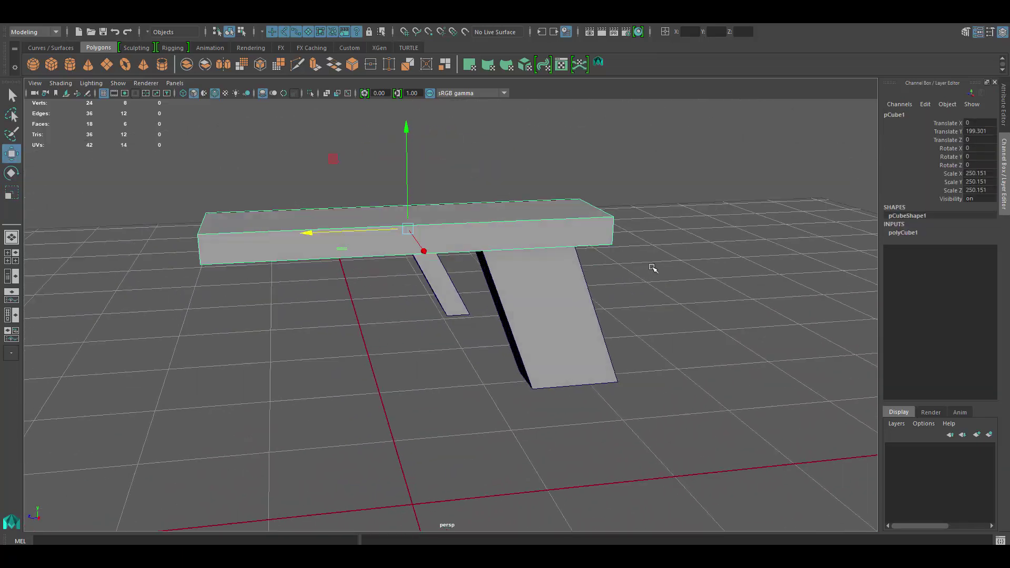
left_click(447, 295)
key("ctrl+d")
left_click_drag(368, 252, 337, 252)
- Extrude the thin leg's bottom face and rotate it to bend the leg forward
mouse_move(441, 249)
left_mouse_down("alt")
mouse_move(379, 263)
mouse_move(357, 247)
left_mouse_up("alt")
left_click(347, 247)
right_click(346, 265, "shift")
left_click(344, 293)
key("e")
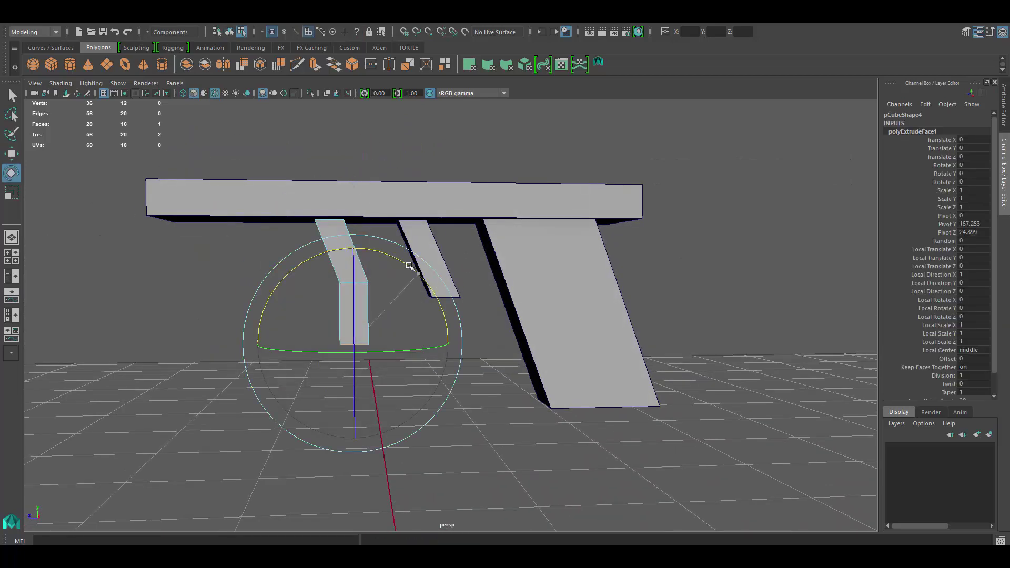
left_click_drag(406, 294, 392, 278, "alt")
key("F10")
double_click(392, 278)
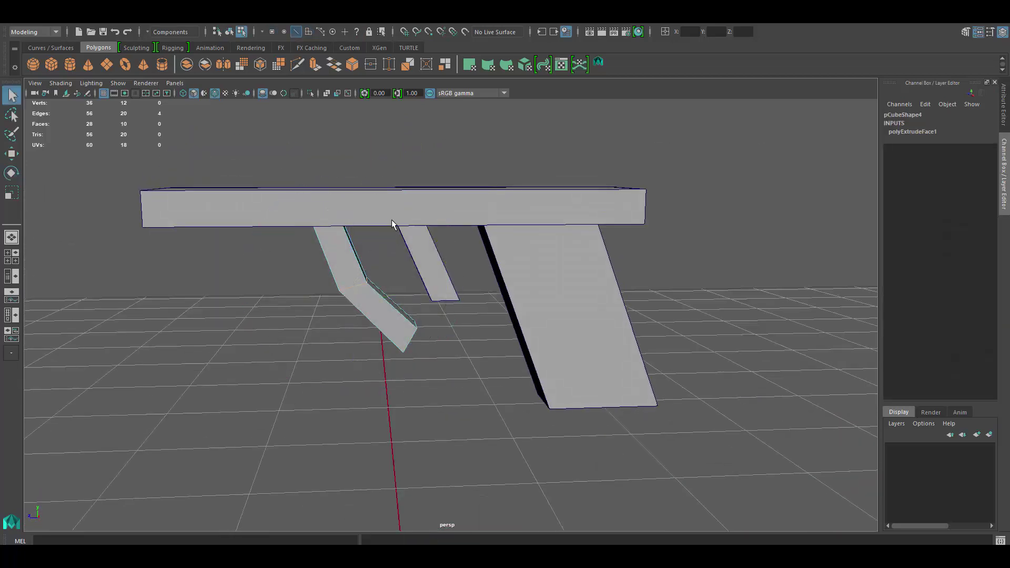
- Scale up the new cylinder and rotate it 90° on X onto its side
left_click_drag(352, 194, 481, 471, "alt")
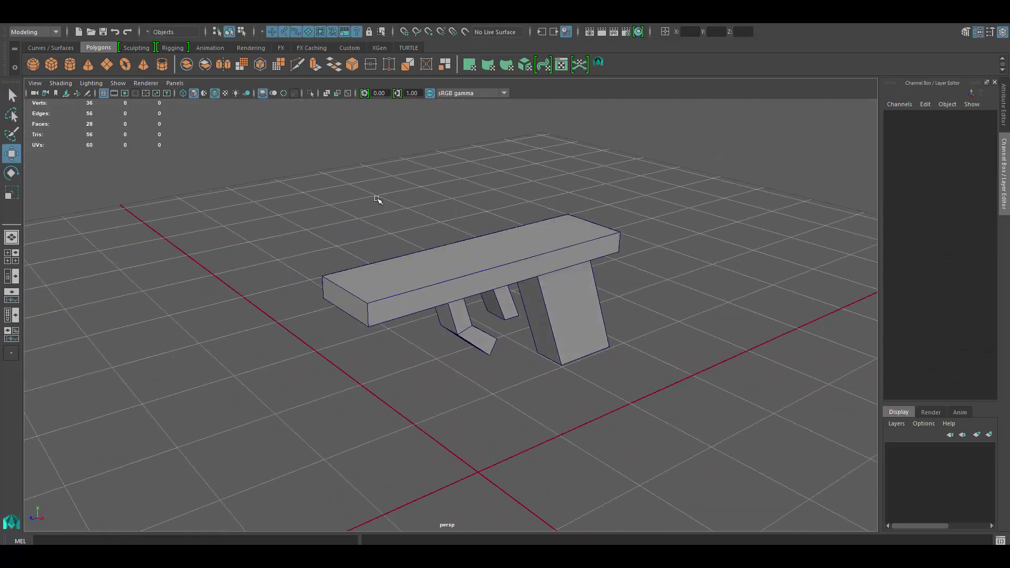
right_click_drag(481, 471, 481, 471, "shift")
key("r")
key("e")
mouse_move(547, 151)
left_mouse_down()
mouse_move(447, 237)
mouse_move(505, 227)
mouse_move(473, 220)
left_mouse_up()
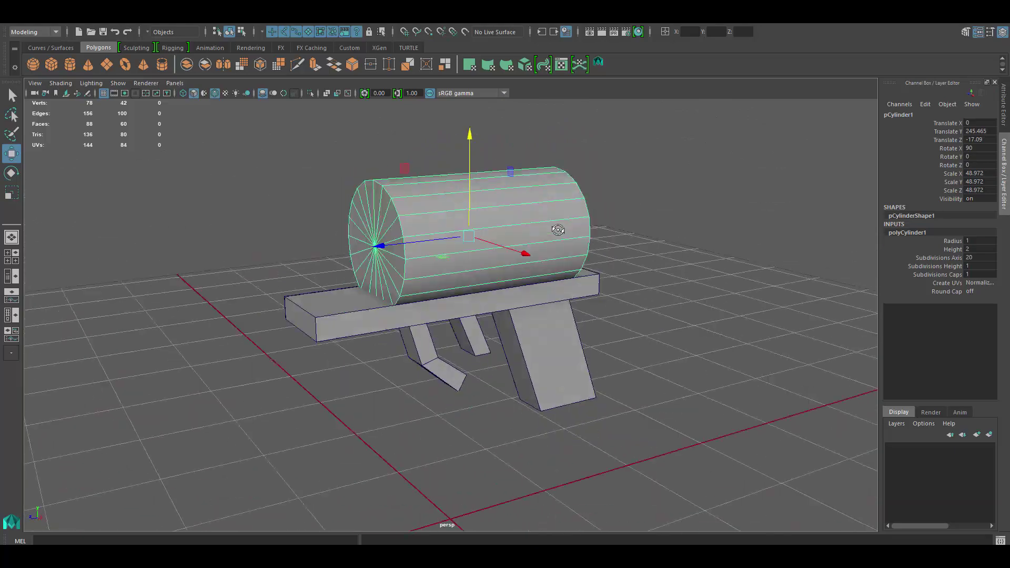
- Duplicate the cylinder, delete faces and extrude the remaining half-shell for thickness
key("ctrl+d")
middle_click_drag(368, 221, 557, 205)
right_click_drag(558, 205, 526, 226)
left_click(505, 211)
key("Delete")
mouse_move(506, 210)
left_mouse_down("alt")
mouse_move(504, 234)
mouse_move(547, 271)
mouse_move(549, 383)
left_mouse_up("alt")
left_click(504, 234)
key("ctrl+e")
- Duplicate the spare cylinder and shrink the copy to fit inside the shell
right_click_drag(500, 336, 513, 232)
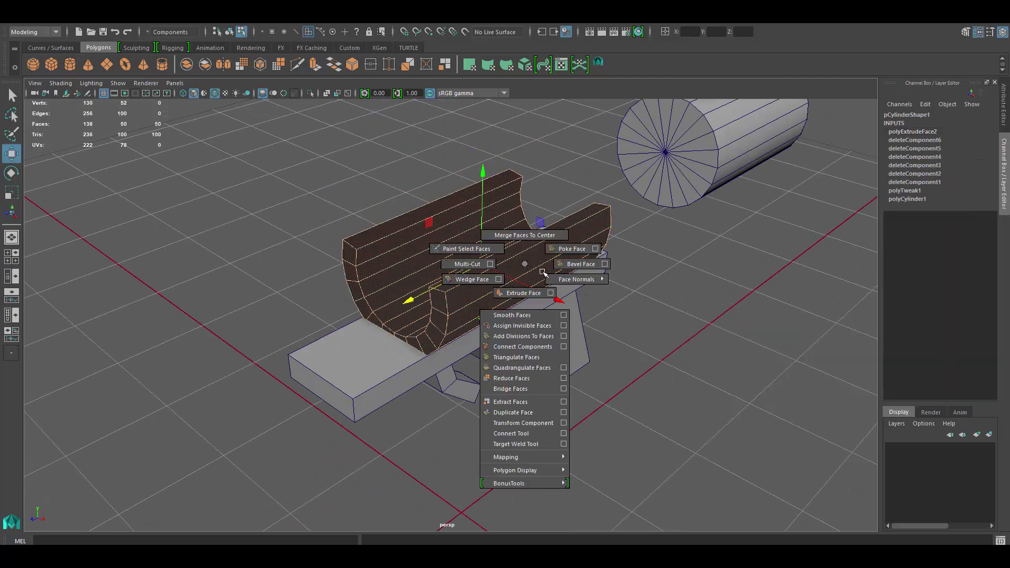
scroll(474, 214, "down", 5)
left_click(605, 211)
key("ctrl+d")
left_click_drag(621, 195, 431, 294)
scroll(474, 278, "up", 5)
key("r")
left_click_drag(484, 267, 341, 297)
key("w")
- Extrude the barrel's end cap and scale the ring outward into a collar
left_click_drag(531, 232, 480, 322, "alt")
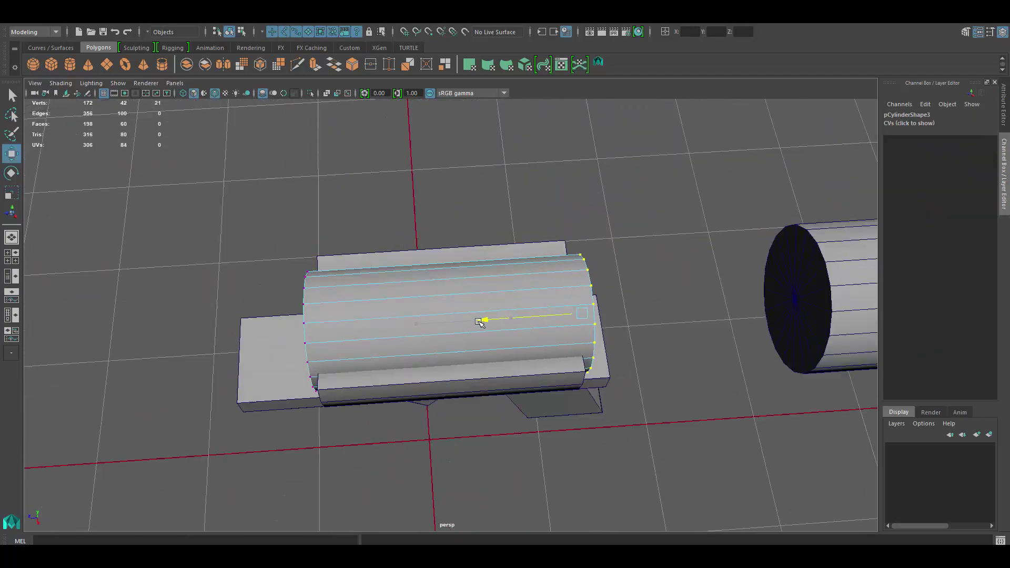
left_click_drag(505, 283, 534, 259, "alt")
key("ctrl+F11")
key("ctrl+e")
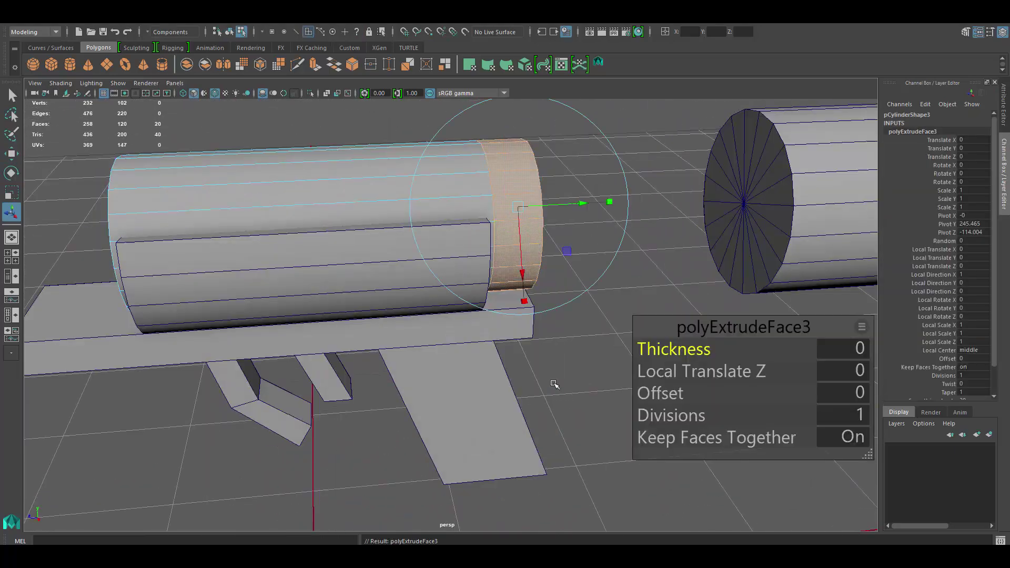
middle_click_drag(552, 384, 508, 342)
mouse_move(431, 256)
left_mouse_down("alt")
mouse_move(505, 248)
mouse_move(579, 316)
left_mouse_up("alt")
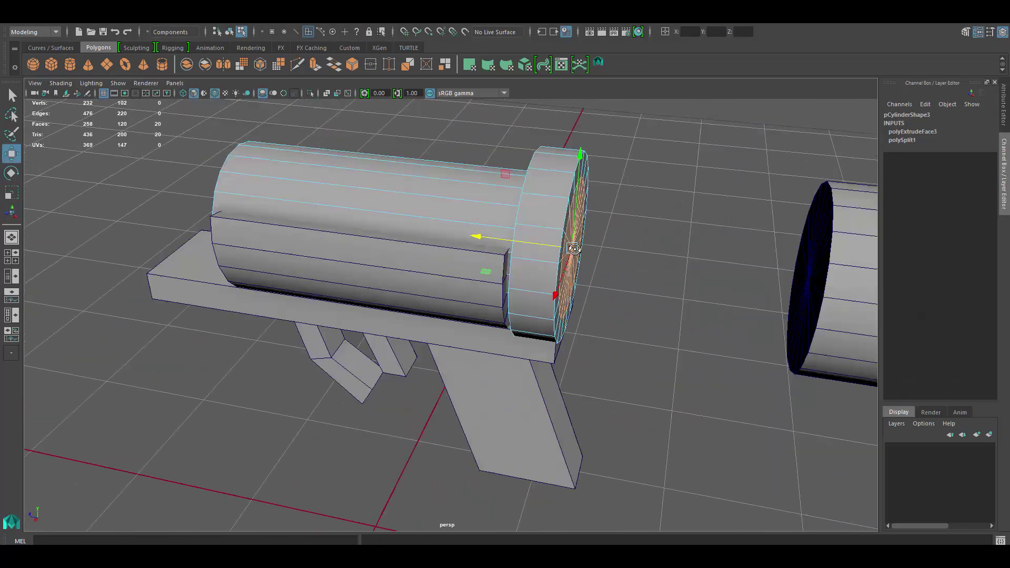
- Extrude the front cap past the collar and bevel it with Fraction 0.9
key("ctrl+e")
middle_click_drag(579, 316, 637, 419)
left_click_drag(507, 345, 473, 295, "alt")
key("ctrl+b")
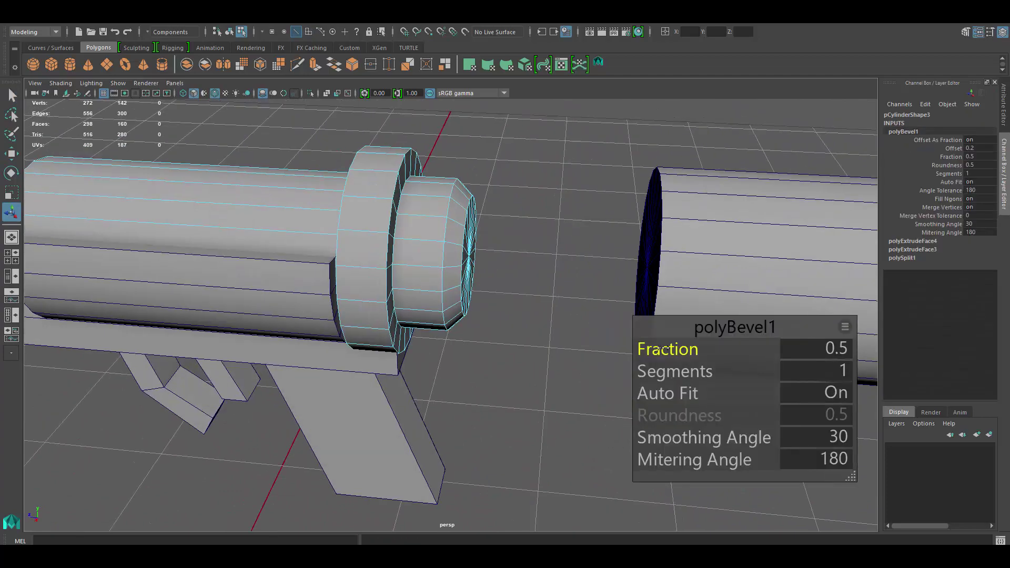
middle_click_drag(473, 295, 526, 294)
key("w")
mouse_move(428, 262)
left_mouse_down("alt")
mouse_move(576, 310)
mouse_move(489, 287)
left_mouse_up("alt")
key("F8")
left_click(490, 287)
- Cut new edge loops across the grip with Multi-Cut
left_click(416, 372)
scroll(466, 247, "up", 3)
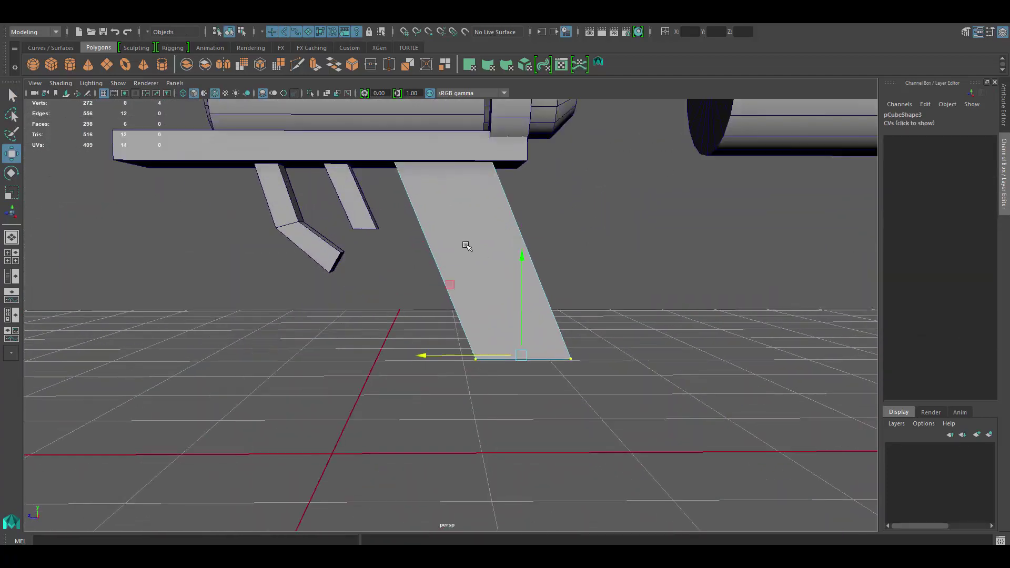
scroll(475, 258, "down", 5)
mouse_move(526, 264)
left_mouse_down("alt")
mouse_move(544, 266)
mouse_move(539, 253)
mouse_move(505, 247)
left_mouse_up("alt")
key("F11")
right_click_drag(505, 247, 484, 216, "shift")
left_click(485, 216, "ctrl")
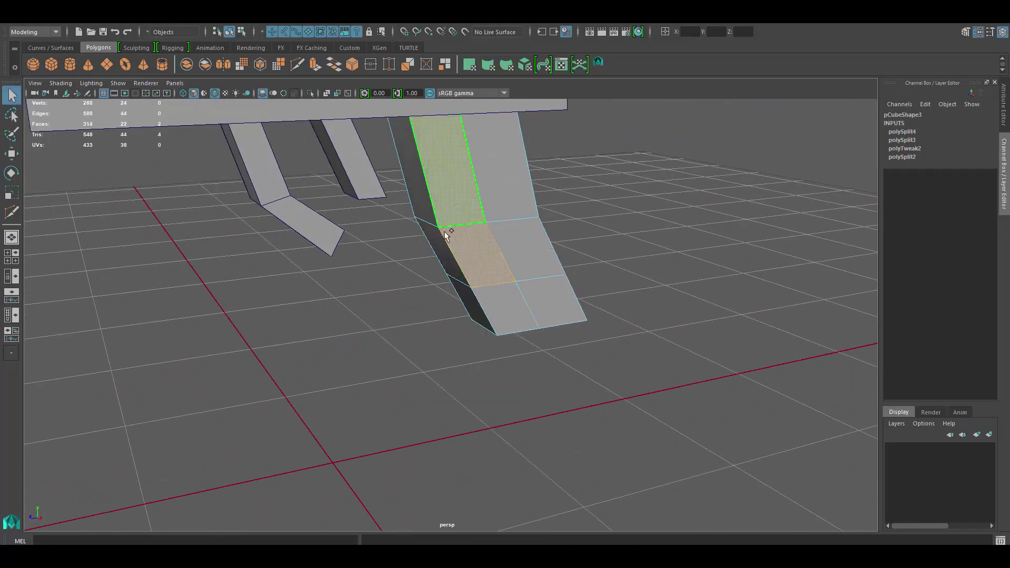
- Extrude the grip's side faces, undoing one stray extra extrusion
left_click_drag(446, 233, 611, 229, "alt")
key("ctrl+e")
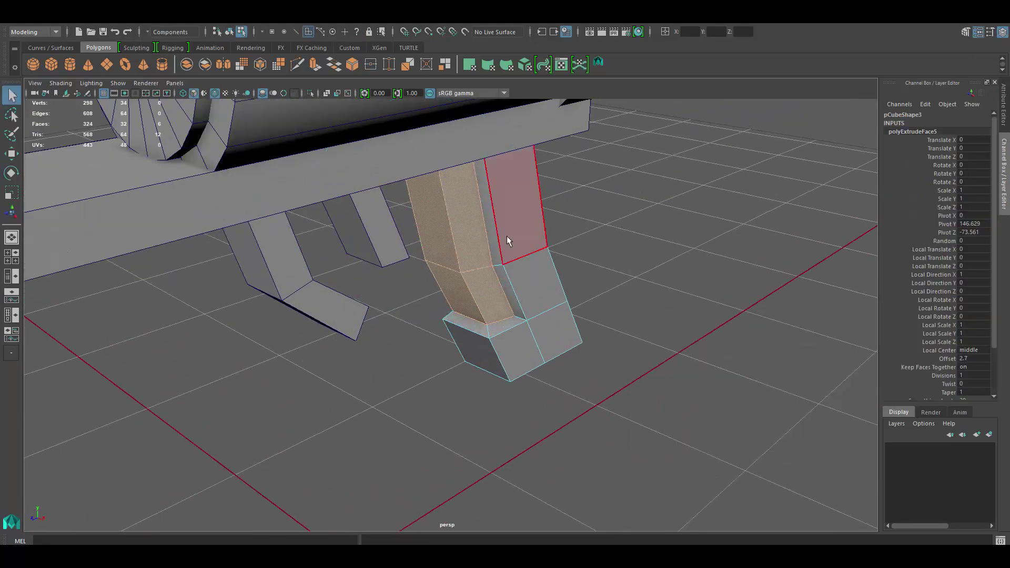
key("F8")
scroll(508, 241, "down", 5)
mouse_move(510, 300)
left_mouse_down("alt")
mouse_move(502, 253)
mouse_move(463, 217)
mouse_move(496, 170)
mouse_move(485, 271)
left_mouse_up("alt")
scroll(502, 253, "up", 5)
key("ctrl+e")
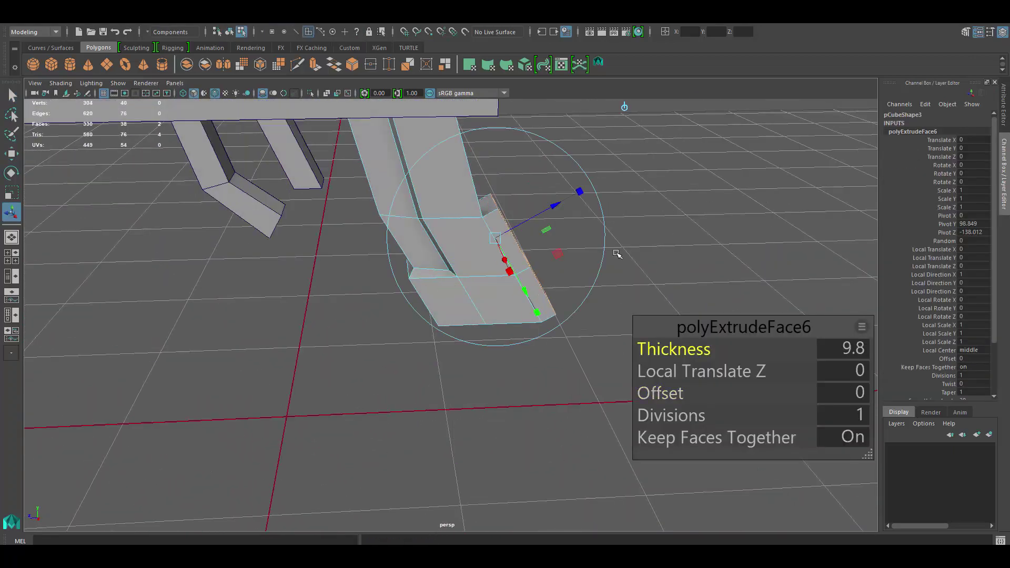
key("ctrl+z")
- Extrude the grip's lower face strip with an Offset of 3.1
left_click_drag(617, 254, 489, 253, "alt")
right_click_drag(487, 251, 496, 258)
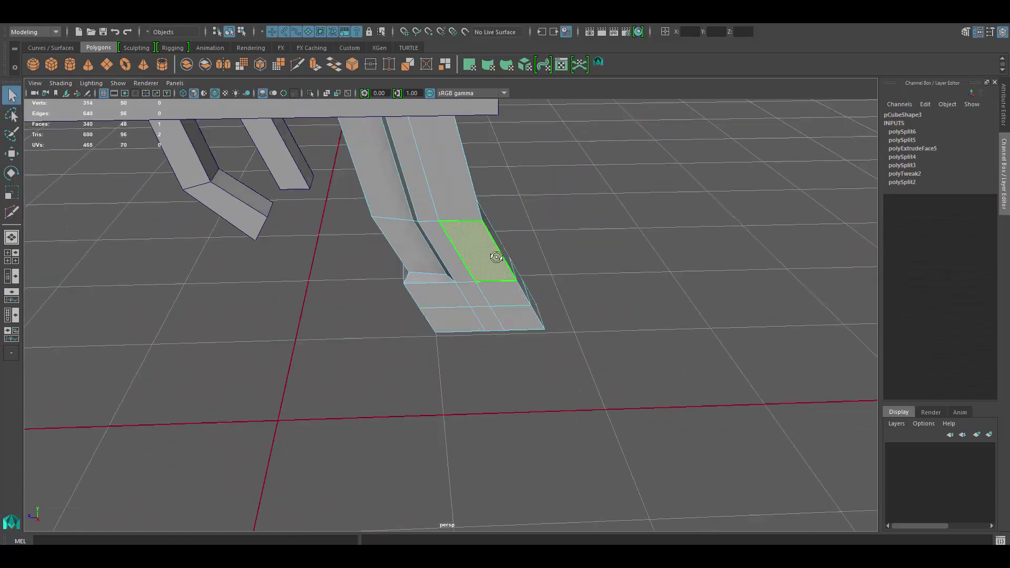
double_click(463, 335, "shift")
mouse_move(496, 257)
left_mouse_down("alt")
mouse_move(462, 335)
mouse_move(552, 250)
mouse_move(514, 300)
mouse_move(530, 259)
mouse_move(593, 237)
mouse_move(643, 184)
left_mouse_up("alt")
key("ctrl+e")
middle_click_drag(664, 283, 679, 283)
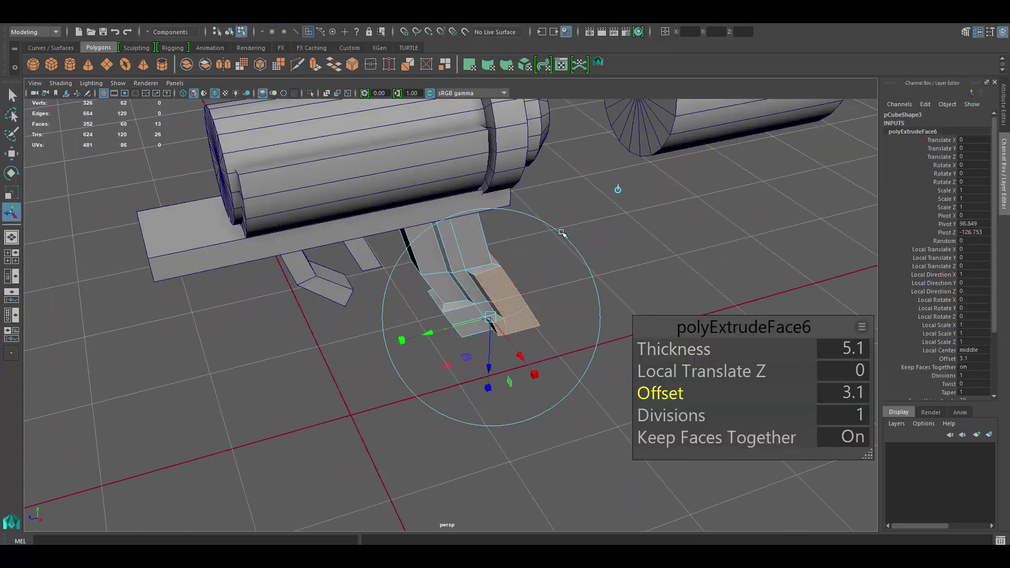
left_click_drag(564, 226, 469, 222, "alt")
key("F8")
right_click_drag(469, 222, 465, 272, "alt")
middle_click_drag(465, 271, 531, 271, "alt")
- Extrude the barrel's end cap face and pull it out from the barrel
left_click(491, 236)
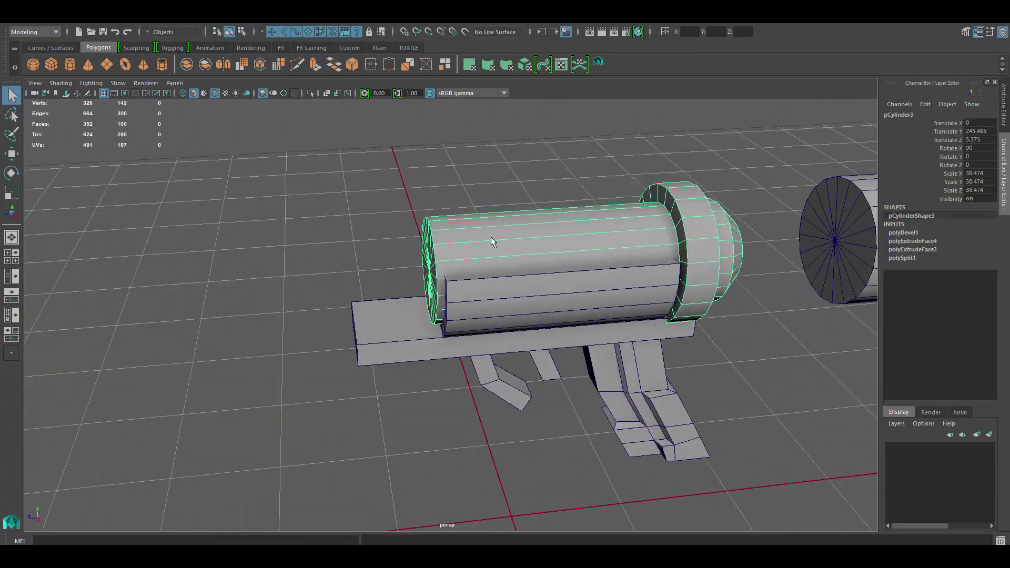
key("F11")
left_click(431, 221)
key("w")
right_click_drag(478, 265, 572, 202, "alt")
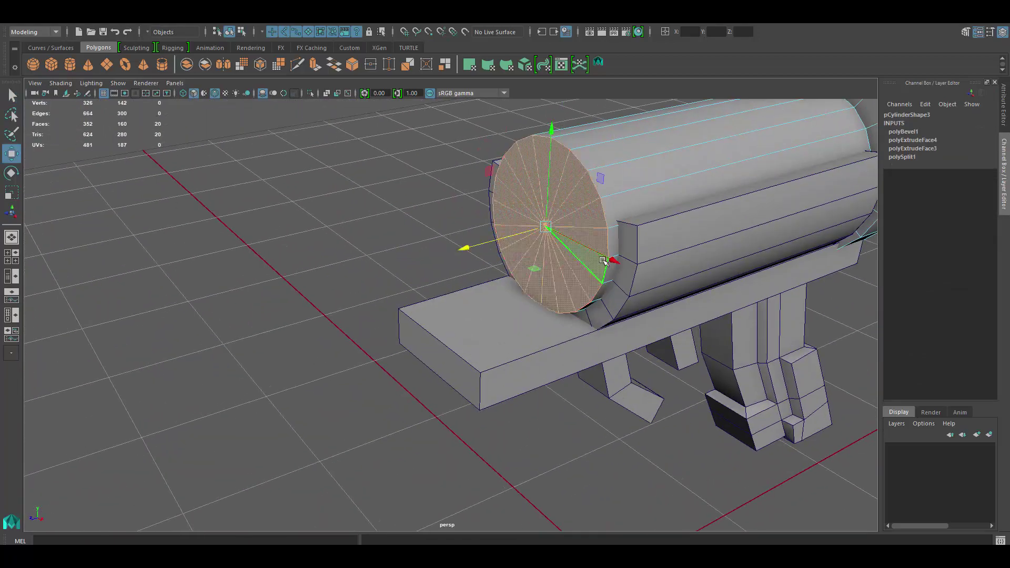
key("ctrl+e")
right_click_drag(603, 261, 413, 269, "alt")
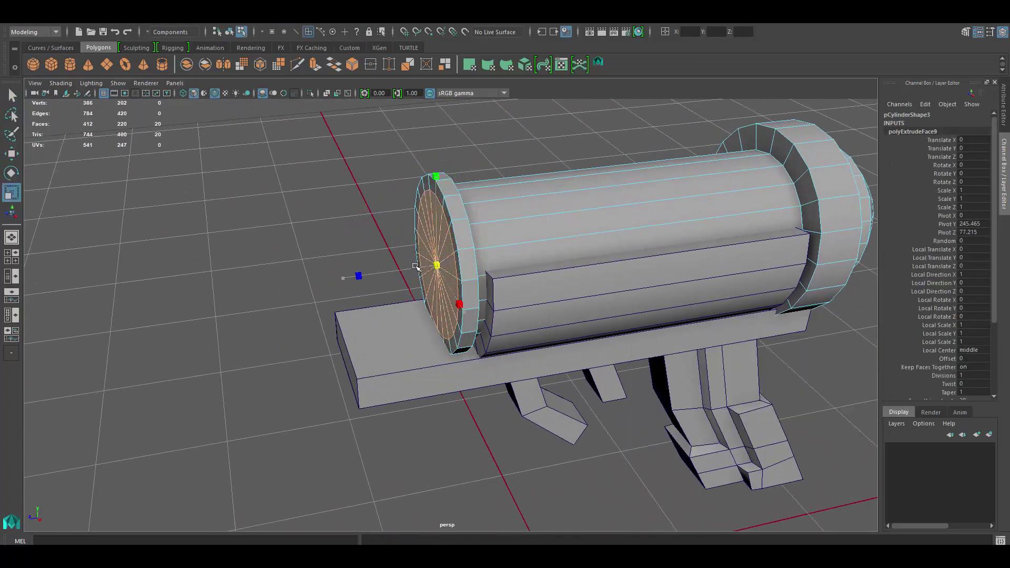
left_click_drag(428, 271, 321, 274, "alt")
- Extrude the cap again and push it outward to form a ring
key("ctrl+e")
key("w")
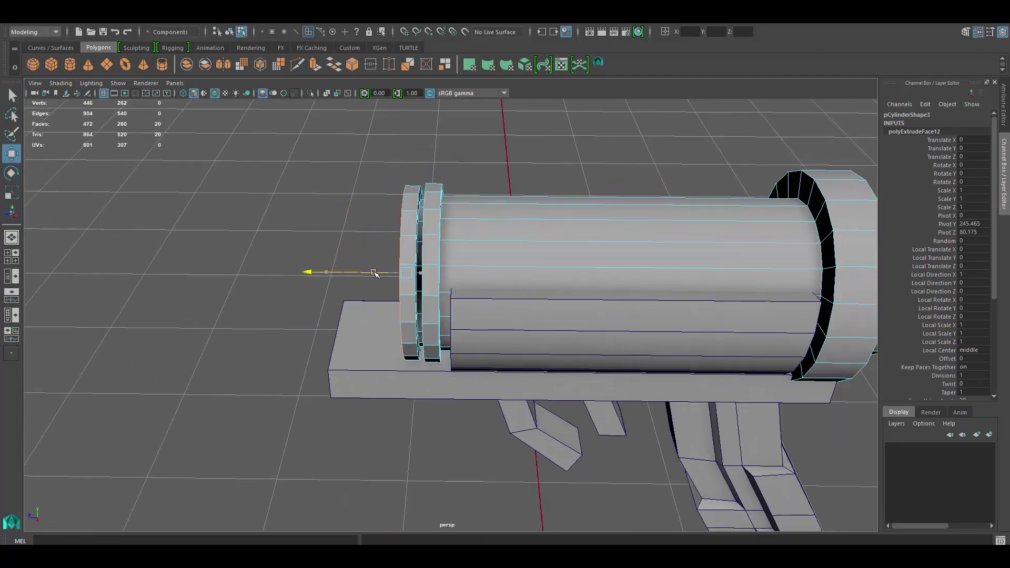
right_click_drag(321, 274, 558, 273, "alt")
left_click_drag(464, 282, 598, 272, "alt")
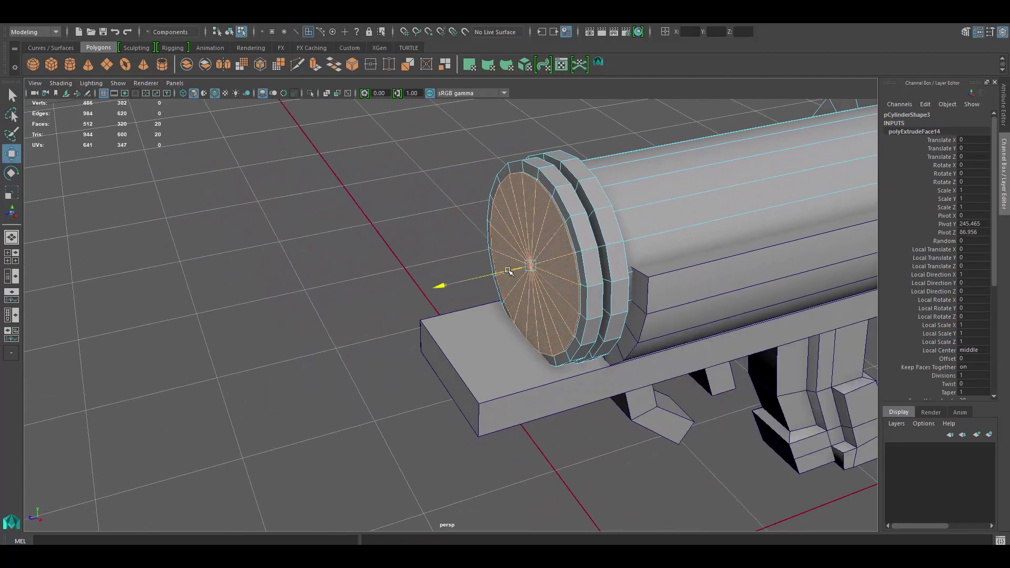
mouse_move(527, 266)
left_mouse_down("alt")
mouse_move(369, 284)
mouse_move(494, 279)
left_mouse_up("alt")
key("ctrl+e")
key("r")
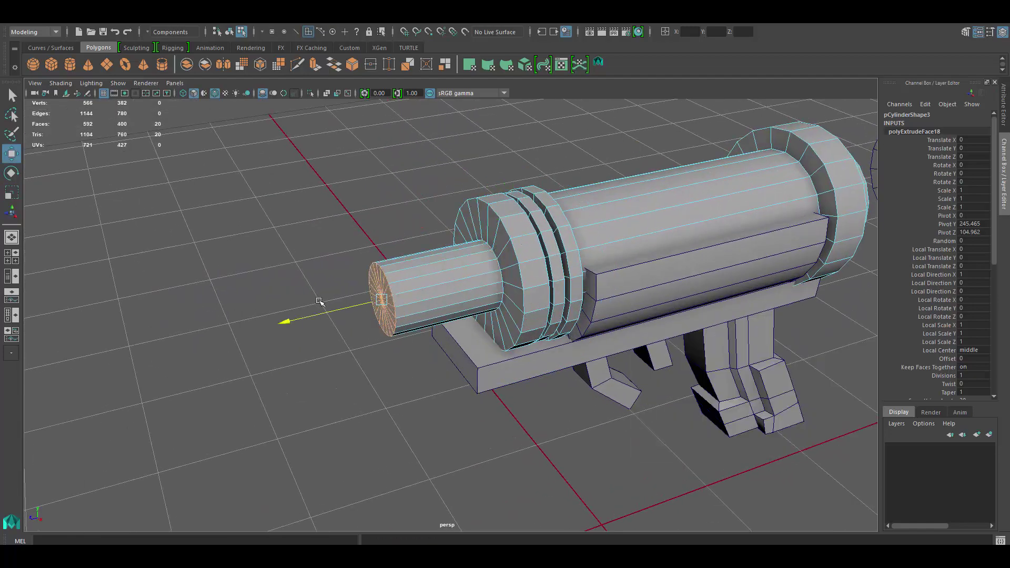
- Repeatedly extrude and scale the tip into a narrower, stretched muzzle tube
key("ctrl+e")
scroll(319, 302, "down", 5)
scroll(368, 287, "up", 5)
key("r")
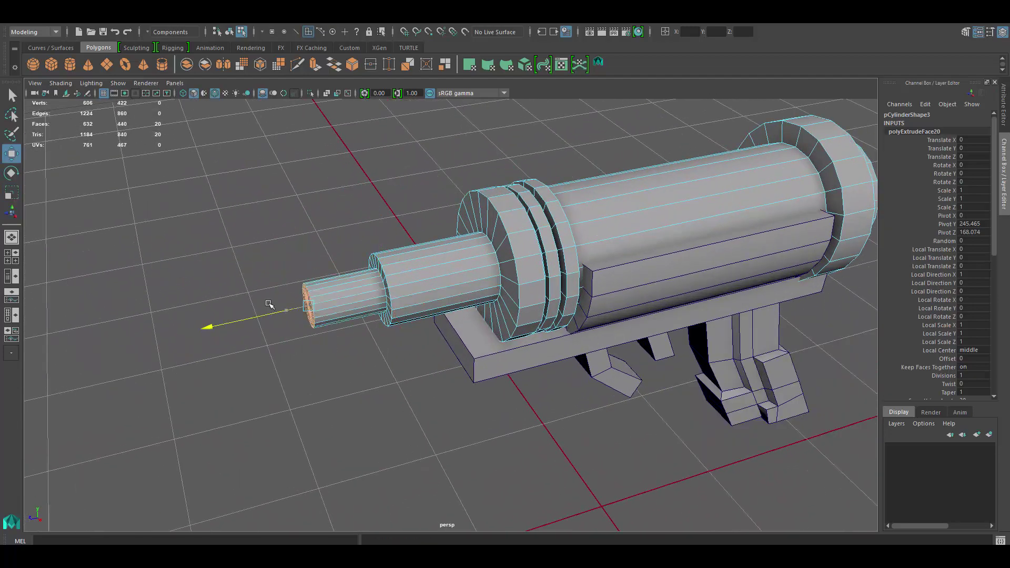
key("ctrl+e")
scroll(269, 304, "down", 3)
mouse_move(295, 295)
left_mouse_down("alt")
mouse_move(336, 299)
mouse_move(336, 273)
left_mouse_up("alt")
scroll(372, 293, "up", 5)
key("r")
scroll(398, 327, "down", 3)
- Extrude a face ring around the muzzle tube outward into a raised collar
left_click(337, 253)
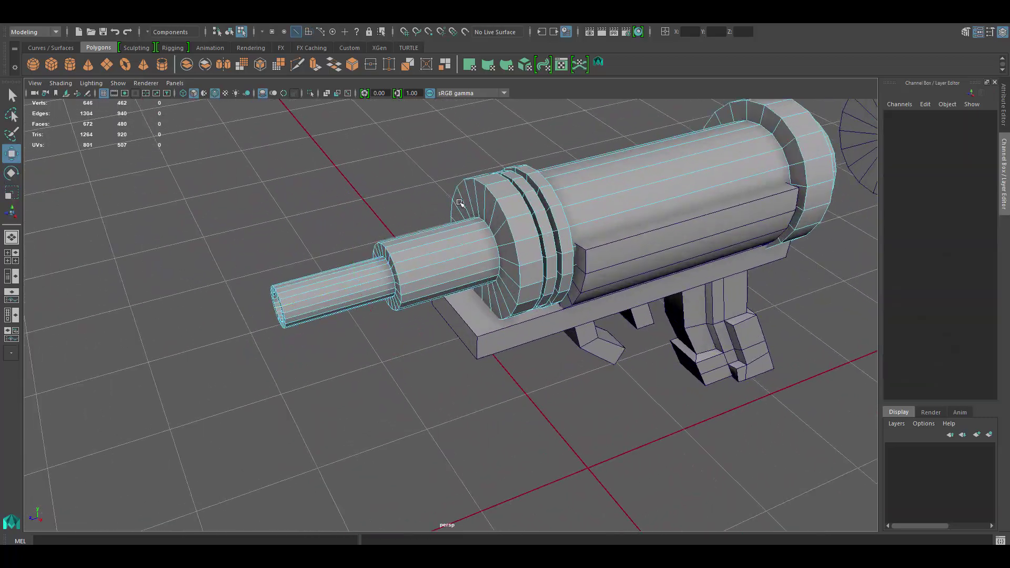
scroll(338, 245, "up", 2)
scroll(338, 244, "up", 3)
key("y")
right_click_drag(408, 215, 406, 245)
double_click(420, 247)
key("ctrl+e")
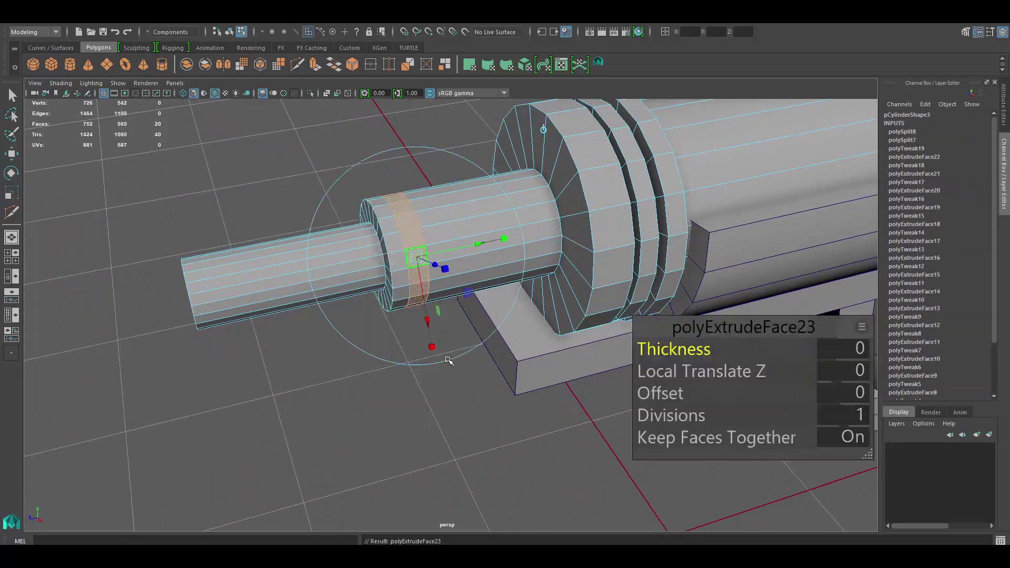
left_click_drag(420, 395, 450, 395)
right_click_drag(403, 217, 452, 199)
scroll(453, 200, "down", 5)
scroll(474, 221, "up", 4)
mouse_move(474, 221)
left_mouse_down("alt")
mouse_move(627, 237)
mouse_move(526, 221)
left_mouse_up("alt")
- Rotate and slightly scale up the cylinder band wrapping the body housing
left_click(484, 263)
key("e")
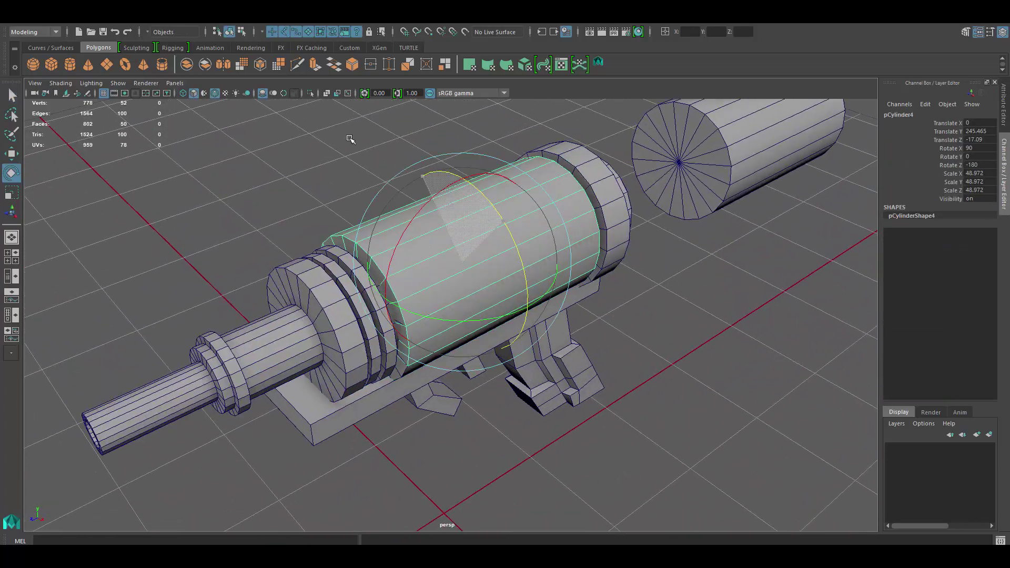
middle_click_drag(413, 293, 423, 289)
scroll(416, 286, "up", 3)
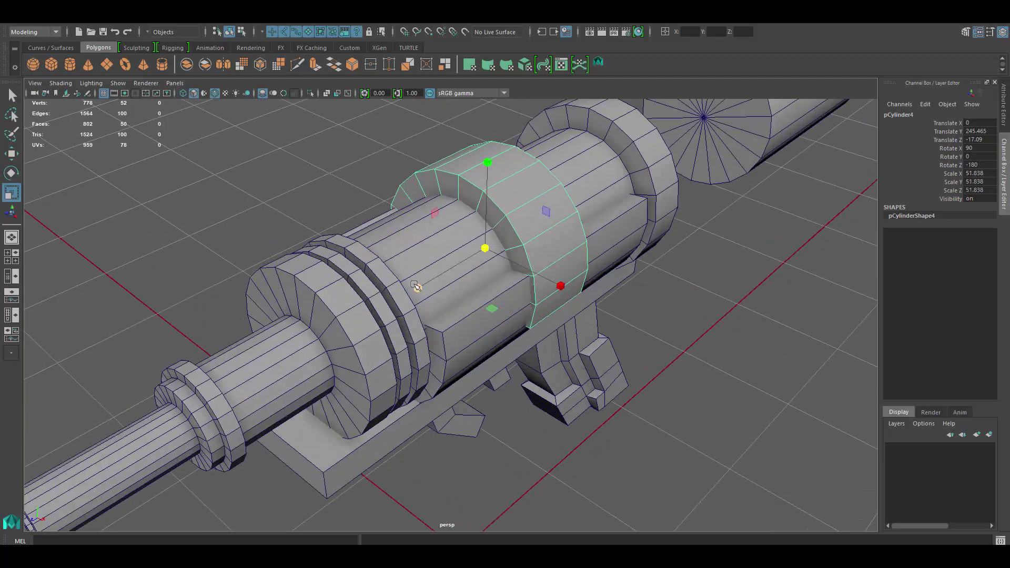
mouse_move(786, 292)
left_mouse_down("alt")
mouse_move(658, 273)
mouse_move(684, 295)
left_mouse_up("alt")
- Select the flat base block pCube1 under the gun with the Move tool
left_click(684, 295)
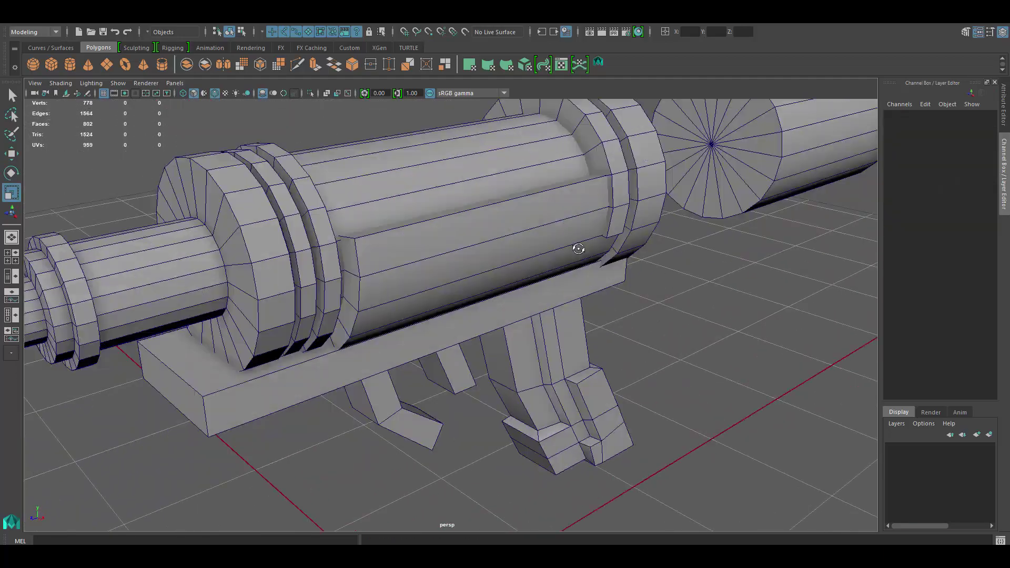
key("w")
scroll(544, 256, "down", 5)
mouse_move(492, 279)
left_mouse_down("alt")
mouse_move(501, 265)
mouse_move(358, 286)
left_mouse_up("alt")
left_click(357, 286)
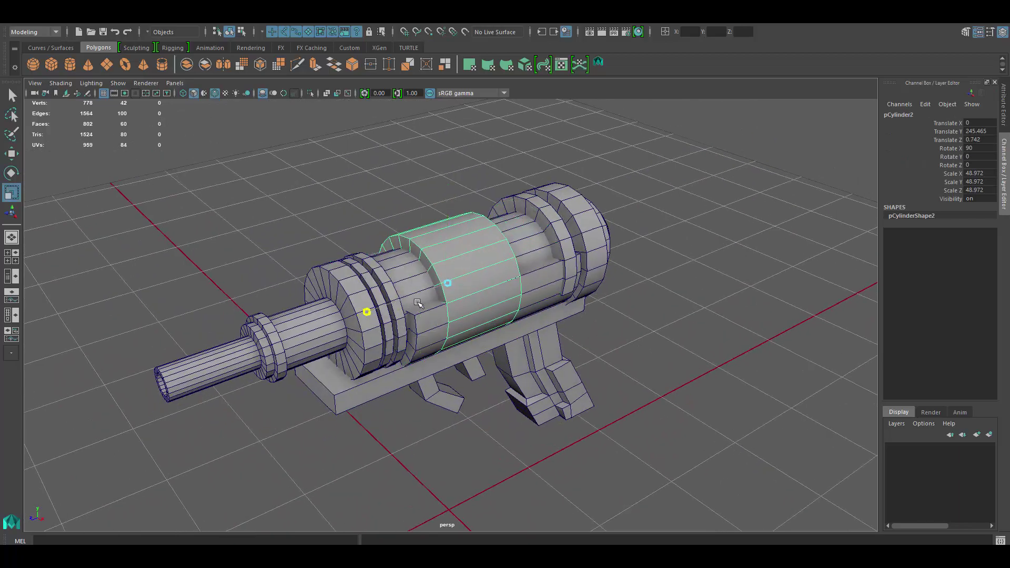
mouse_move(417, 303)
left_mouse_down("alt")
mouse_move(560, 254)
mouse_move(473, 269)
left_mouse_up("alt")
key("w")
scroll(427, 280, "up", 5)
left_click(427, 280)
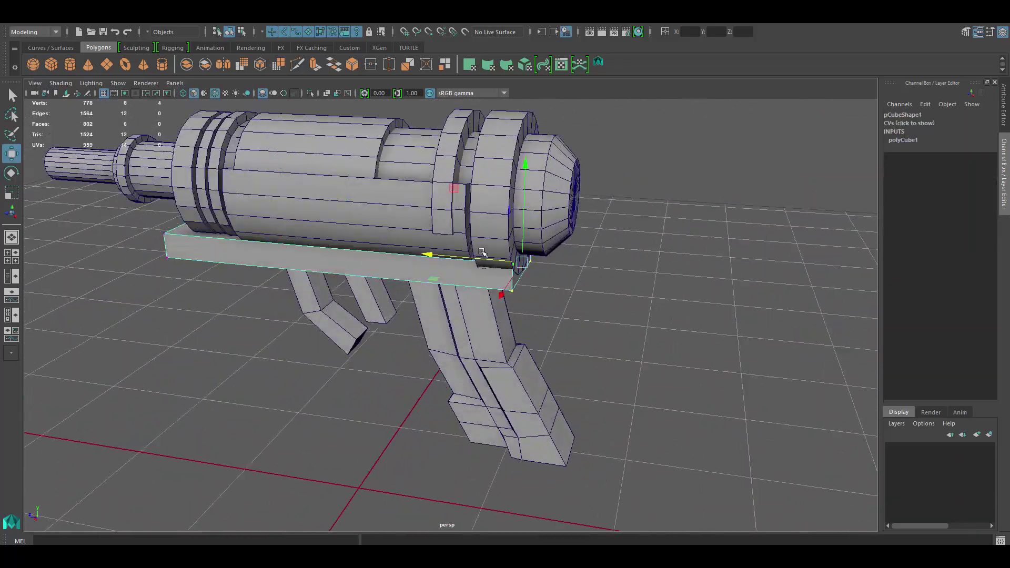
- Extrude the base block's end face, undoing and redoing it, to start a stepped nub
left_click_drag(531, 258, 463, 248, "alt")
right_click_drag(463, 247, 463, 265)
left_click(500, 226)
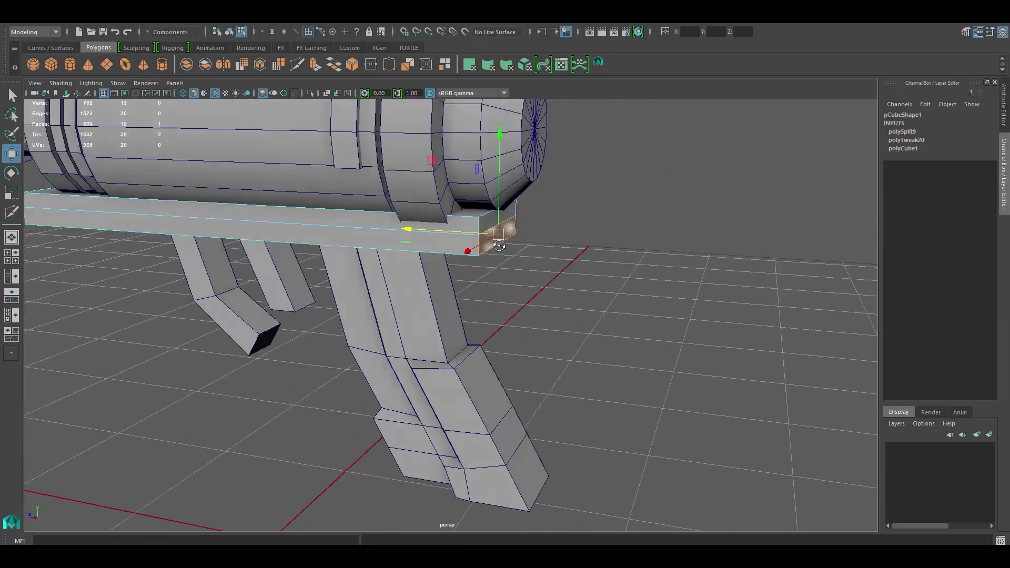
key("ctrl+e")
scroll(538, 242, "down", 4)
left_click_drag(538, 242, 518, 255, "alt")
scroll(478, 269, "up", 5)
key("ctrl+z")
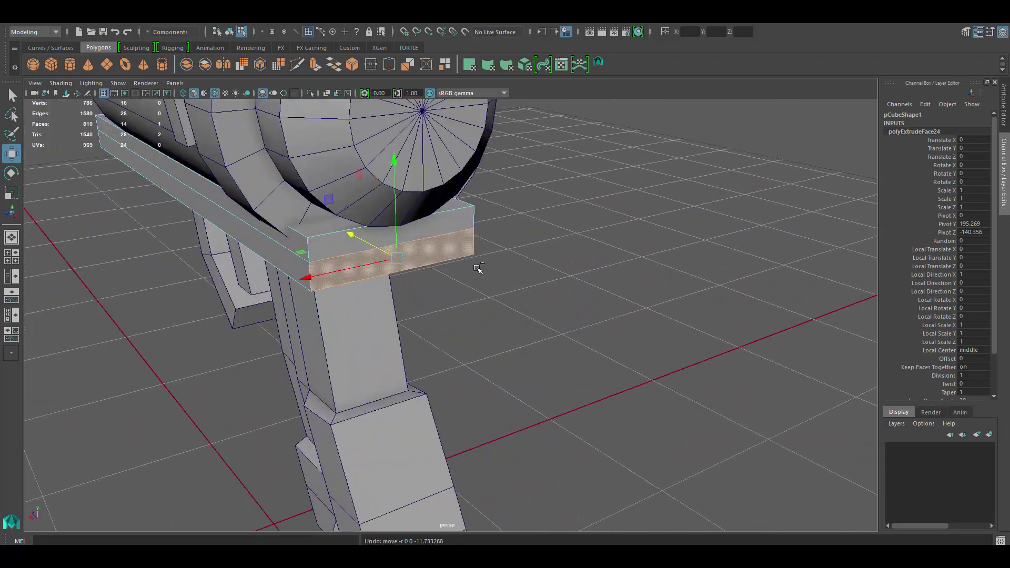
mouse_move(386, 207)
left_mouse_down("alt")
mouse_move(507, 232)
mouse_move(463, 270)
left_mouse_up("alt")
key("ctrl+e")
scroll(478, 283, "up", 3)
- Extrude the base rail block's front end face twice into a stepped tip
key("F8")
scroll(463, 270, "down", 5)
left_click(573, 266)
scroll(251, 203, "up", 2)
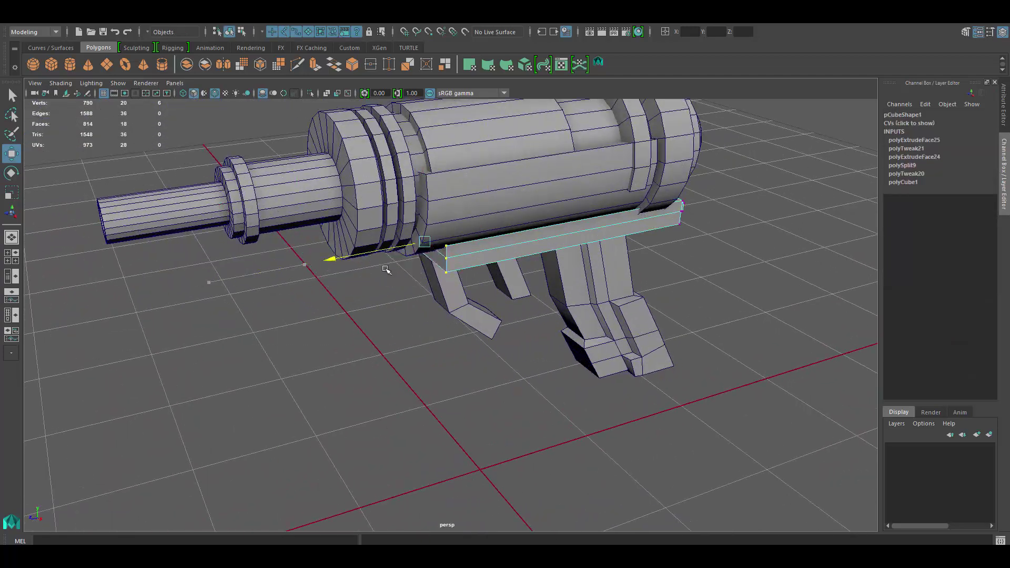
scroll(318, 304, "down", 3)
scroll(476, 278, "up", 5)
key("F11")
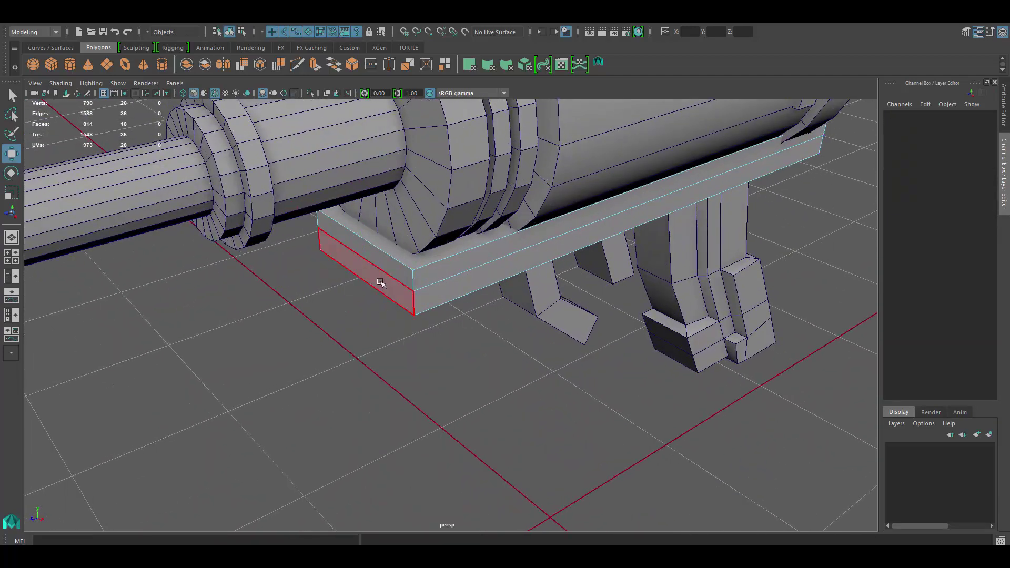
left_click(396, 302)
key("ctrl+e")
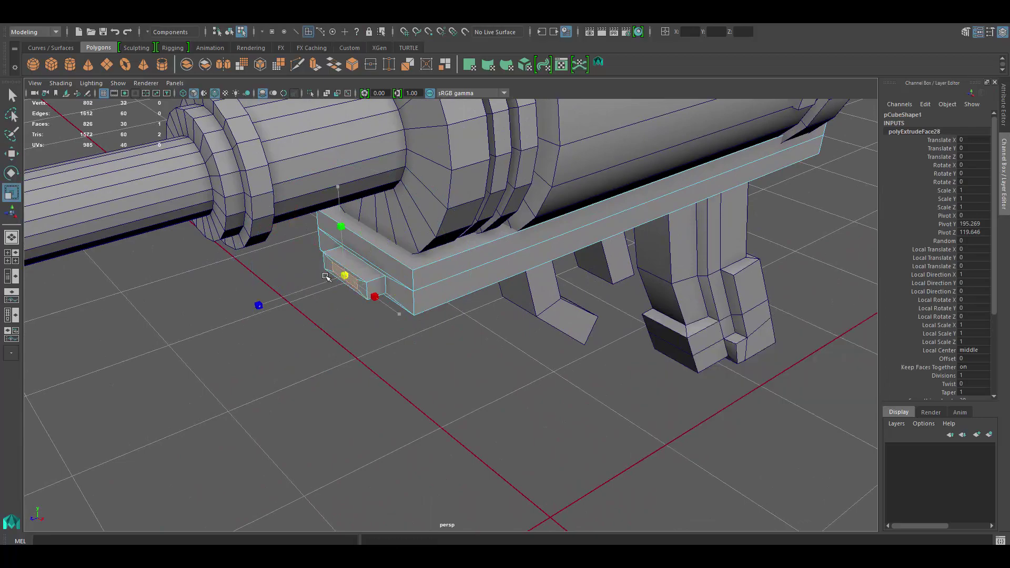
mouse_move(482, 284)
left_mouse_down("alt")
mouse_move(491, 293)
mouse_move(480, 286)
left_mouse_up("alt")
key("ctrl+e")
key("ctrl+e")
scroll(549, 290, "up", 3)
key("e")
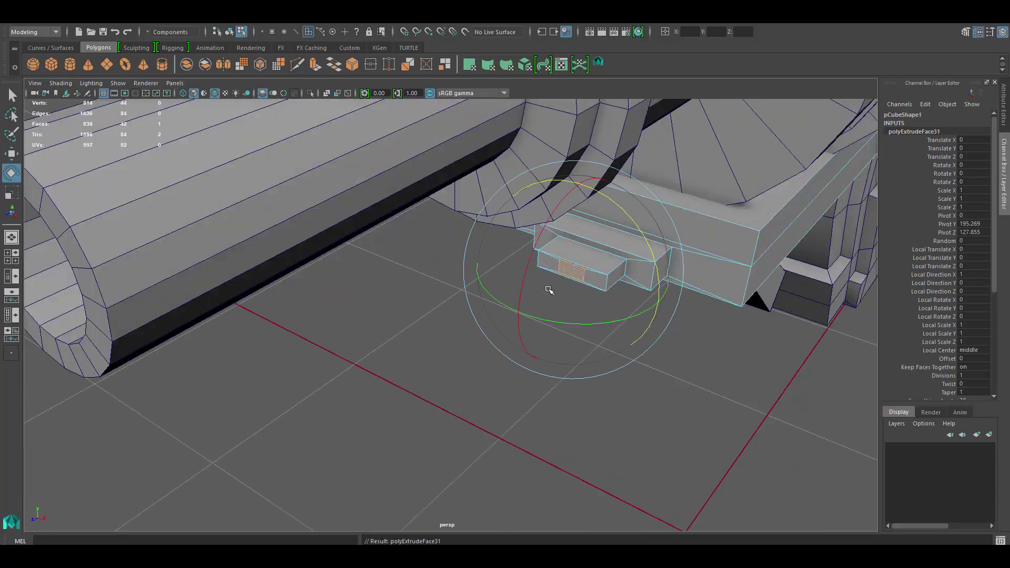
scroll(668, 211, "down", 5)
- Lower the small curved barrel clamp and slide the bracket back toward the grip
left_click_drag(526, 263, 579, 252, "alt")
scroll(512, 298, "up", 2)
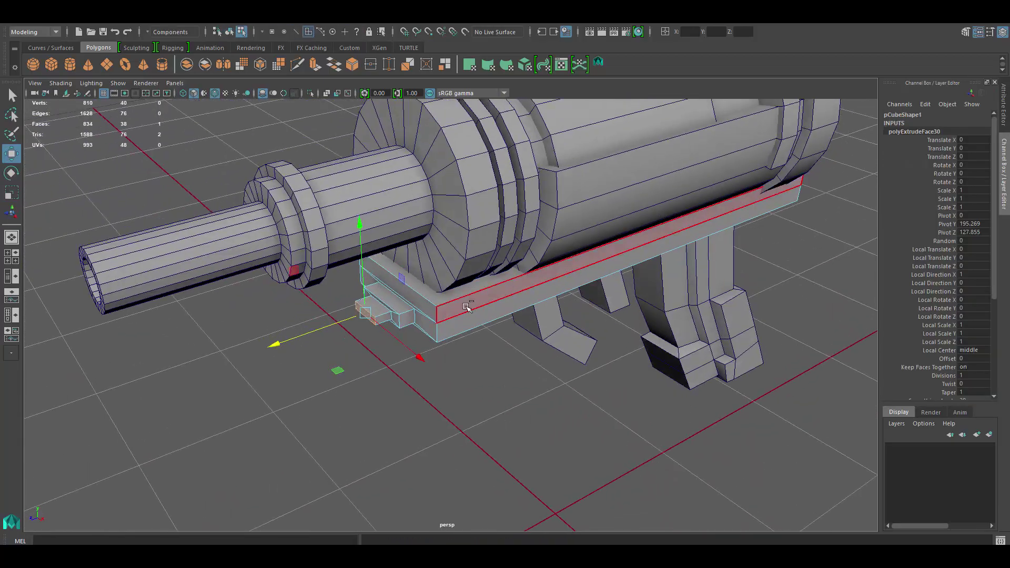
scroll(512, 298, "down", 3)
scroll(512, 299, "up", 4)
left_click(516, 261)
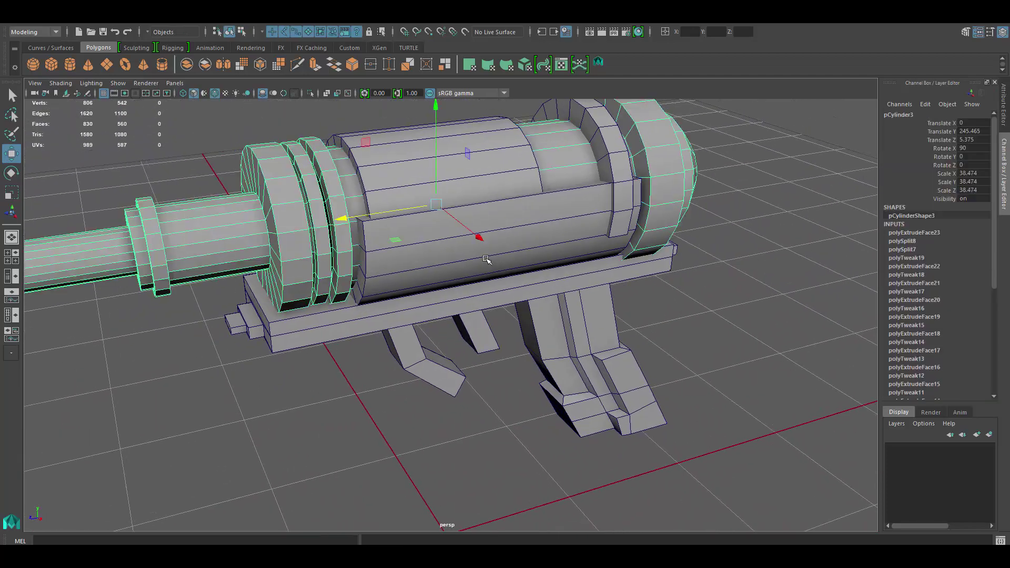
left_click_drag(473, 191, 473, 200)
scroll(482, 302, "up", 4)
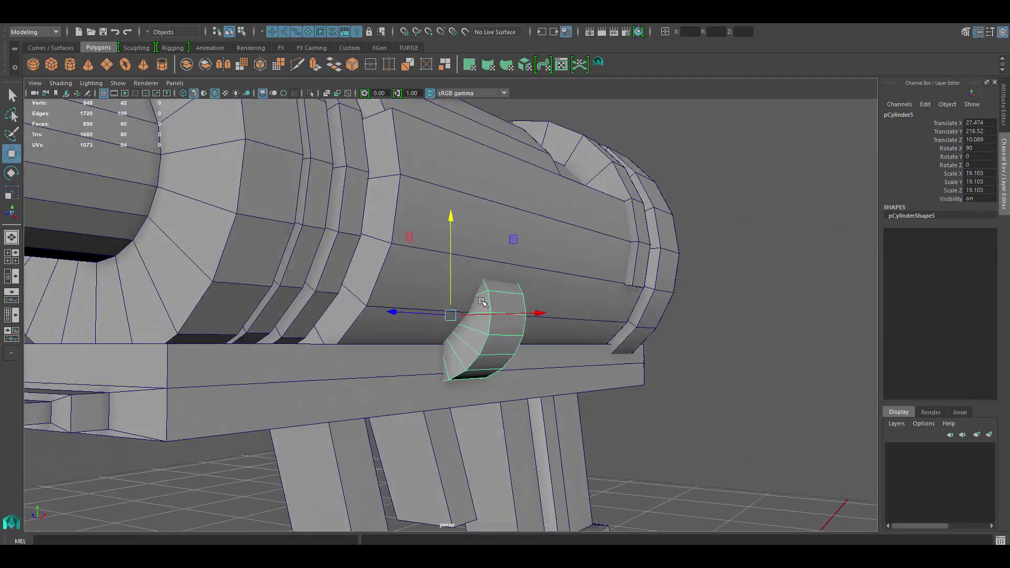
scroll(451, 232, "down", 6)
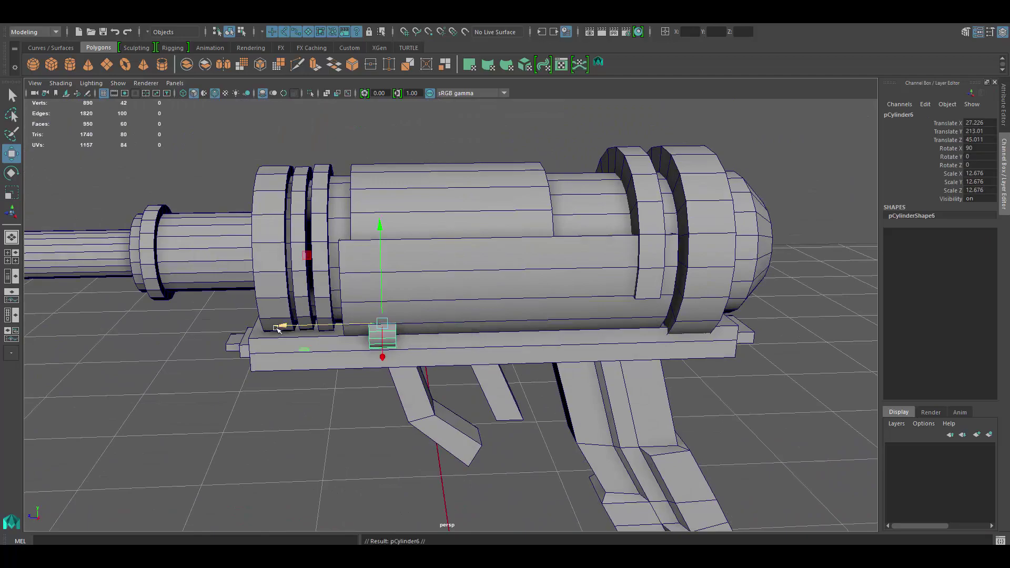
left_click_drag(279, 328, 551, 323)
scroll(550, 322, "down", 4)
scroll(410, 325, "up", 4)
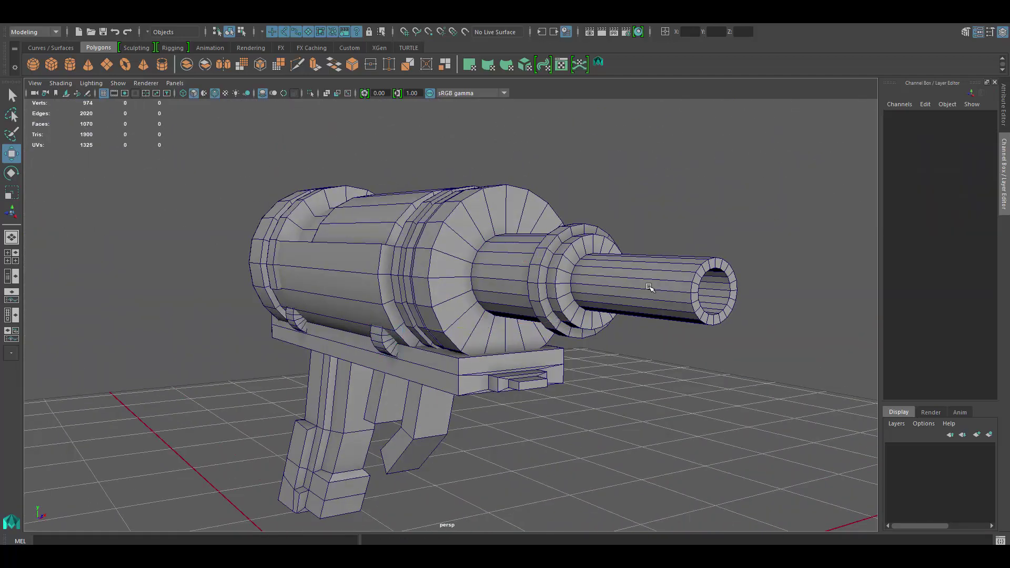
- Select the main barrel cylinder and switch to face selection for editing
left_click_drag(360, 333, 368, 294, "alt")
scroll(368, 295, "up", 4)
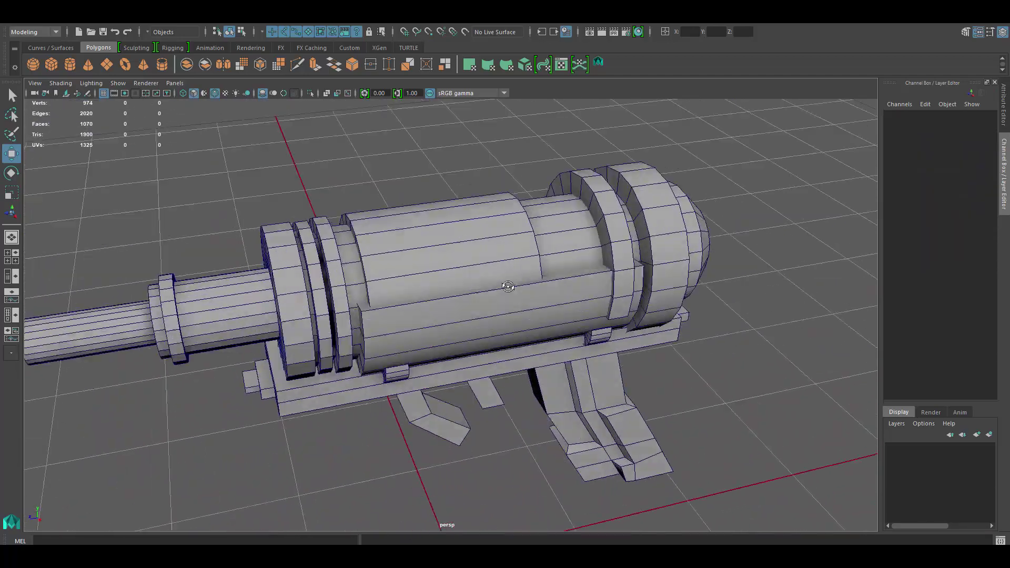
left_click(394, 285)
key("r")
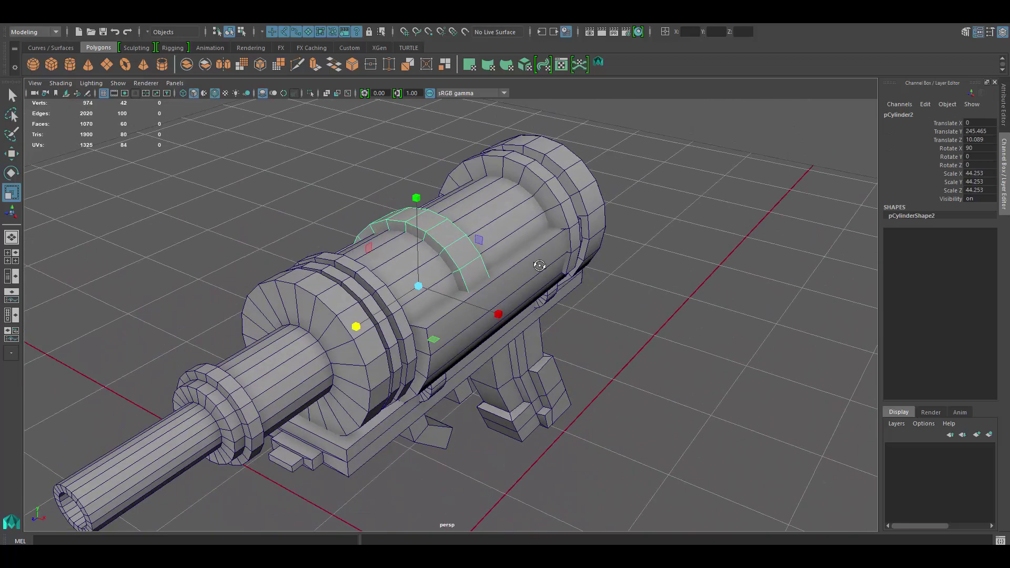
key("F11")
scroll(540, 265, "up", 3)
- Extrude the faces on top of the barrel outward
left_click(480, 226, "shift")
key("ctrl+e")
middle_click_drag(494, 226, 590, 359)
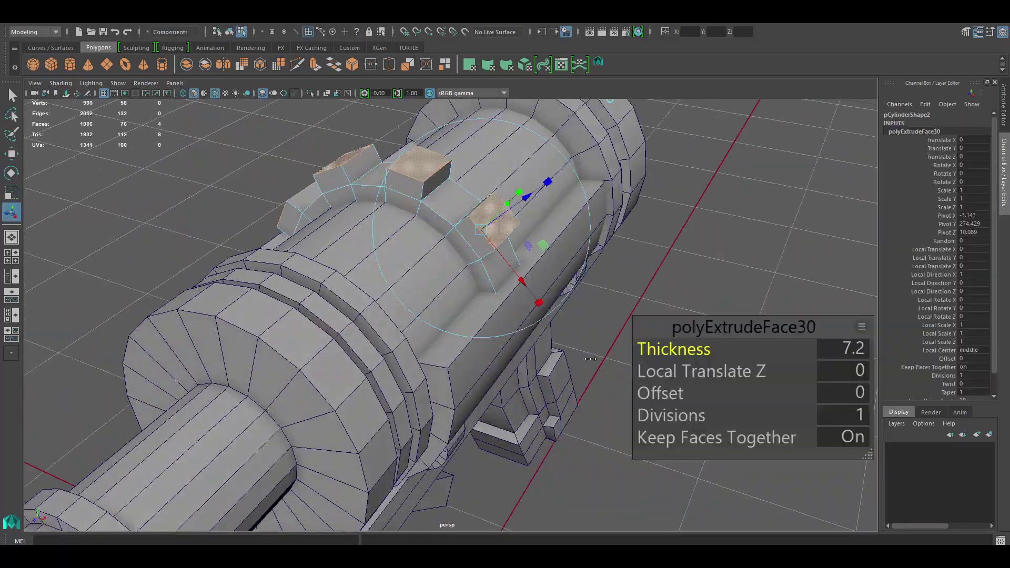
key("F8")
scroll(422, 246, "down", 5)
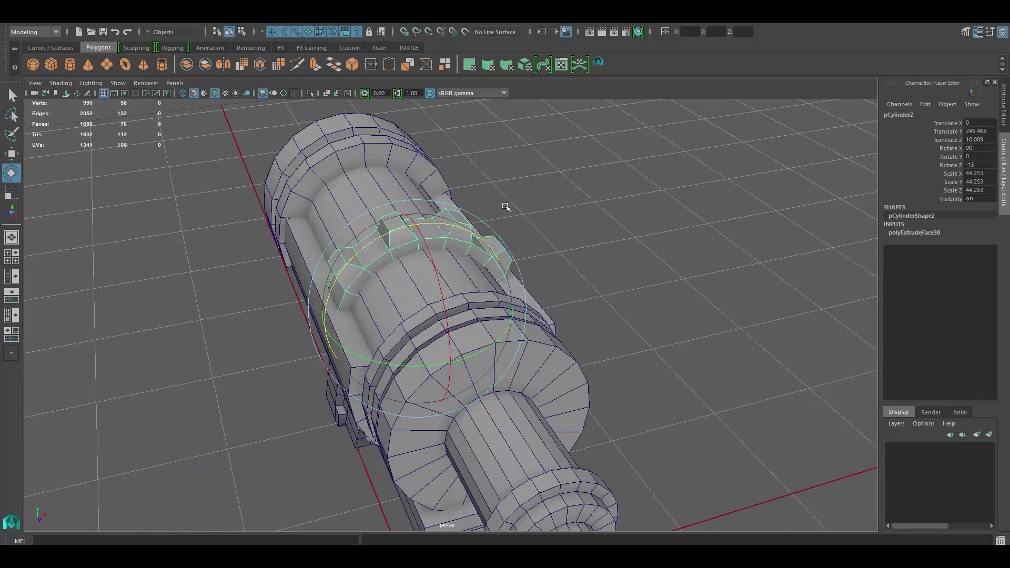
left_click_drag(507, 208, 442, 255, "alt")
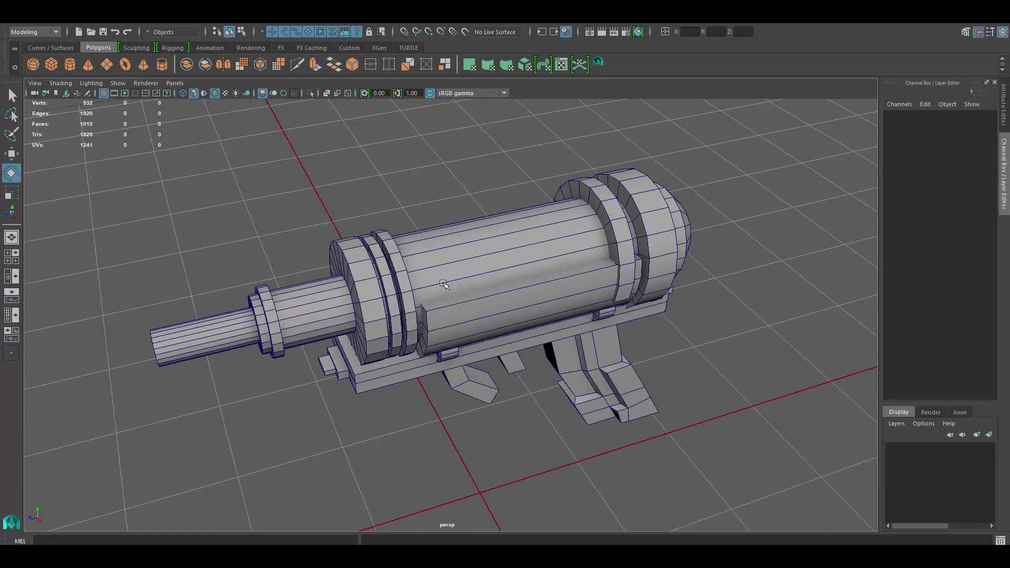
- Bevel the edge at the trigger's bend to soften it
left_click(445, 261)
key("w")
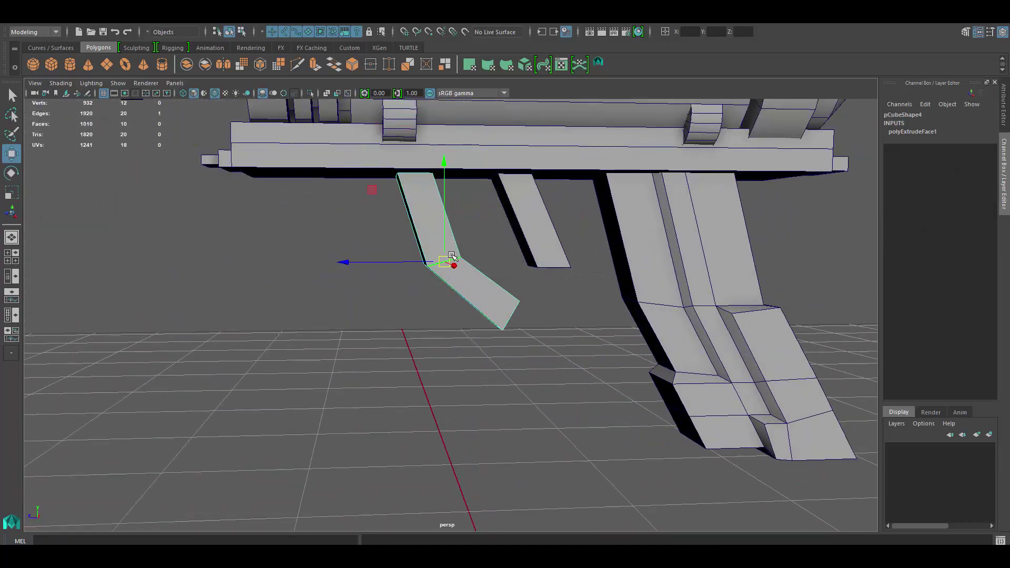
key("ctrl+b")
mouse_move(447, 263)
left_mouse_down("alt")
mouse_move(526, 332)
mouse_move(517, 306)
left_mouse_up("alt")
scroll(445, 277, "down", 5)
left_click_drag(445, 277, 656, 335, "alt")
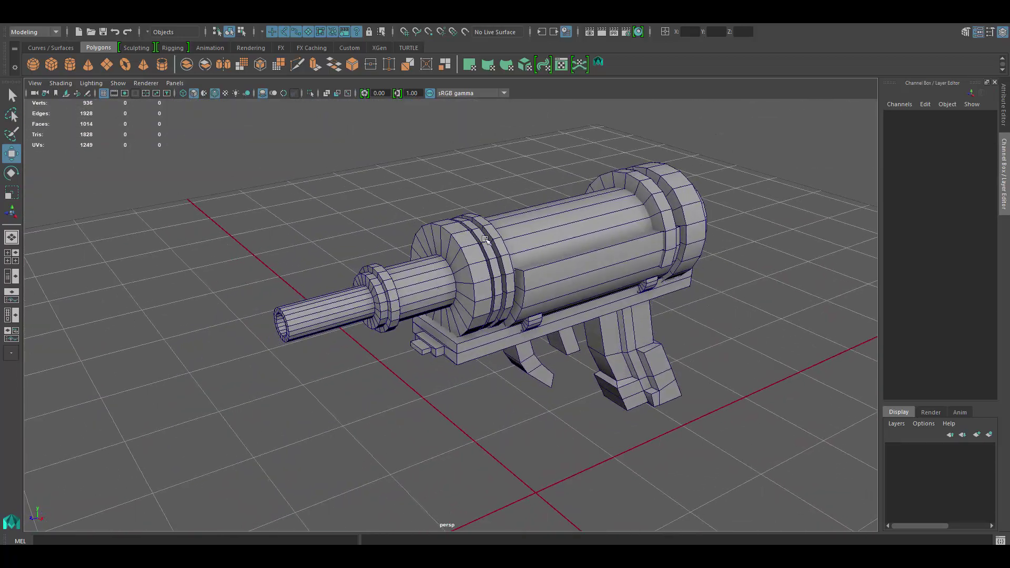
- Select the barrel's back ring and inspect it from the barrel end
left_click_drag(485, 239, 758, 256, "alt")
left_click(694, 248)
left_click_drag(337, 282, 620, 273, "alt")
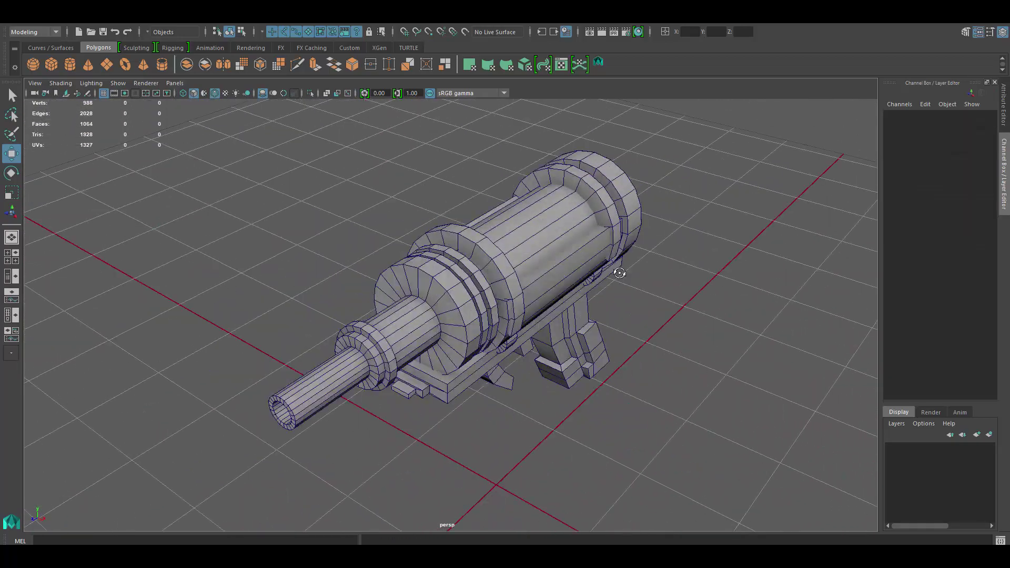
mouse_move(560, 231)
left_mouse_down("alt")
mouse_move(525, 232)
mouse_move(496, 195)
left_mouse_up("alt")
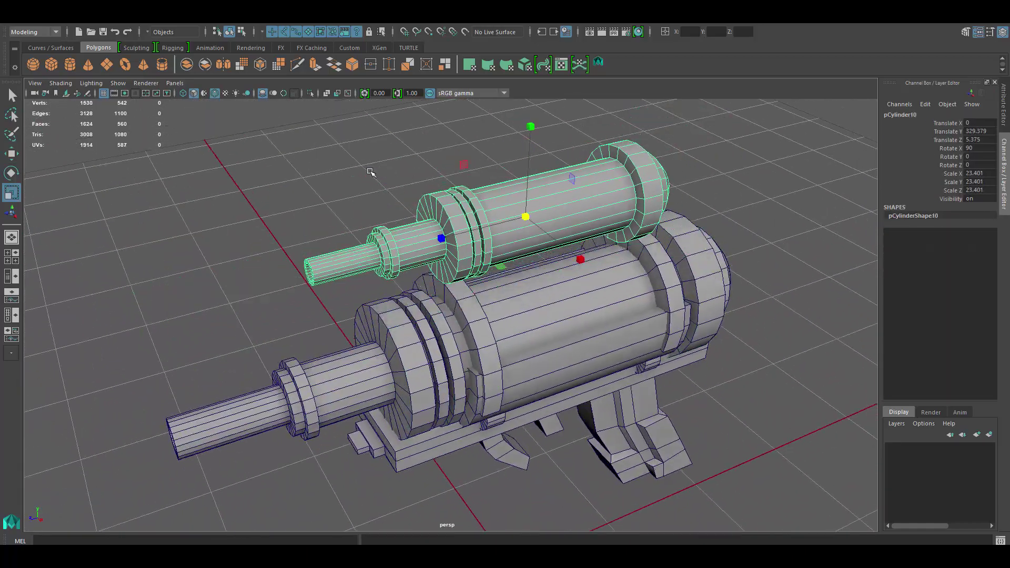
- Cap and poke both ends of the new thin cylinder
key("w")
left_click_drag(371, 172, 552, 215, "alt")
mouse_move(405, 247)
left_mouse_down("alt")
mouse_move(278, 174)
mouse_move(495, 307)
mouse_move(410, 153)
left_mouse_up("alt")
key("Delete")
key("g")
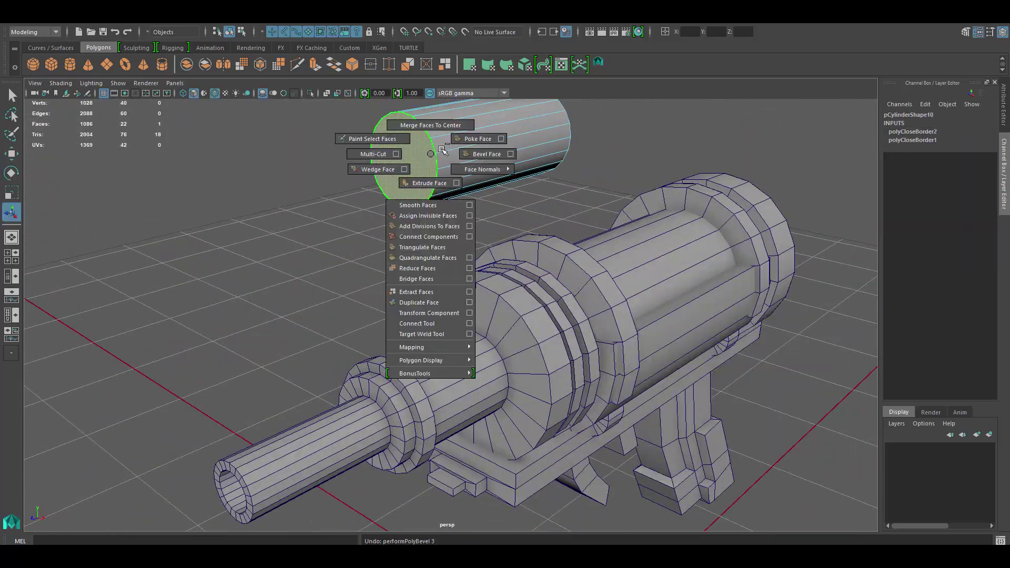
right_click_drag(443, 150, 478, 138, "shift")
mouse_move(477, 138)
left_mouse_down("alt")
mouse_move(453, 179)
mouse_move(473, 188)
left_mouse_up("alt")
key("F8")
key("r")
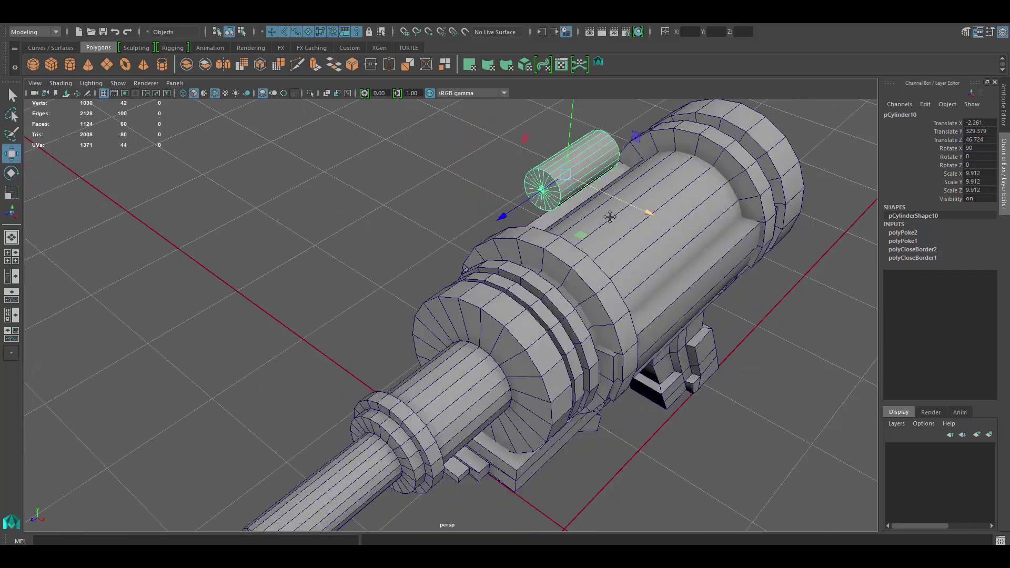
- Insert an edge loop near the end of the thin cylinder
mouse_move(484, 230)
left_mouse_down("alt")
mouse_move(338, 191)
mouse_move(515, 264)
mouse_move(453, 293)
mouse_move(400, 247)
mouse_move(585, 216)
left_mouse_up("alt")
left_click(421, 221)
left_click(452, 293)
left_click(585, 216)
left_click(457, 247)
left_click_drag(457, 248, 369, 221, "alt")
scroll(342, 248, "up", 3)
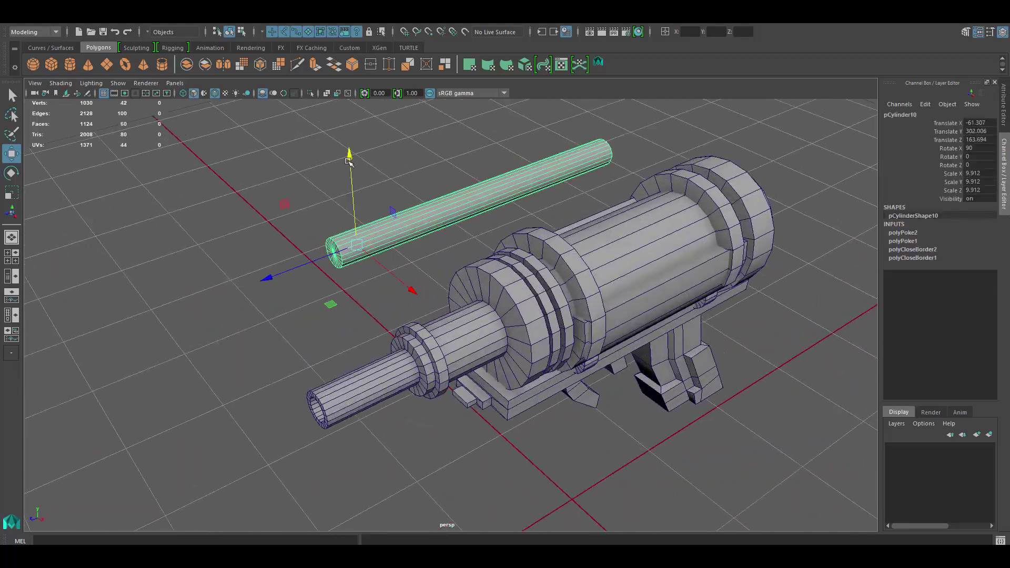
scroll(342, 247, "up", 3)
key("F10")
right_click_drag(336, 252, 342, 248, "shift")
left_click(343, 247, "ctrl")
left_click_drag(342, 247, 316, 253, "alt")
- Pull the end section's faces out along the cylinder to set its length
left_click_drag(254, 180, 260, 295)
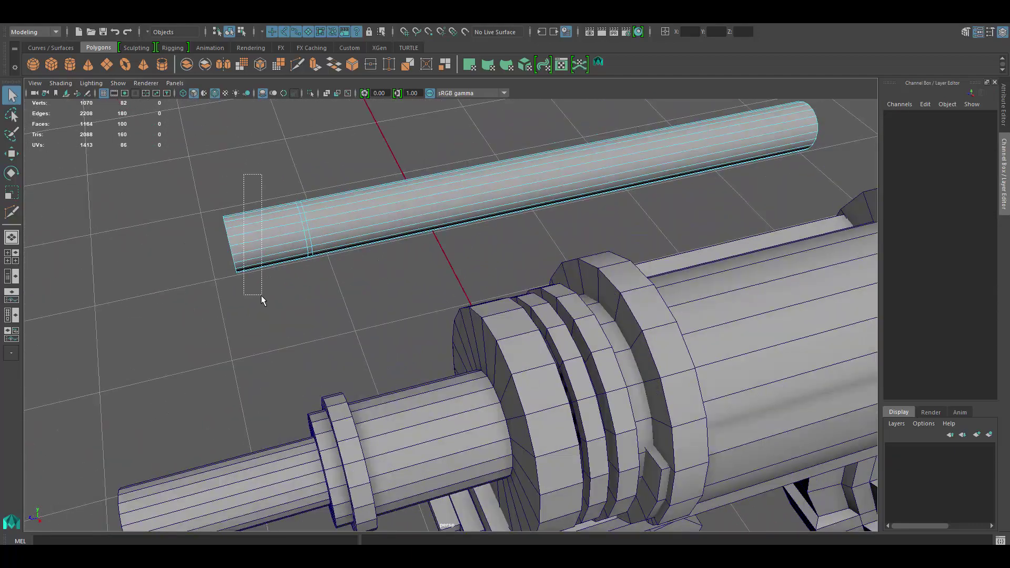
right_click_drag(266, 241, 307, 393, "shift")
left_click_drag(307, 393, 421, 237, "alt")
mouse_move(421, 237)
left_mouse_down()
mouse_move(451, 244)
mouse_move(368, 263)
left_mouse_up()
- Add another edge loop along the cylinder and extrude the long section thicker
key("F10")
double_click(353, 270)
key("w")
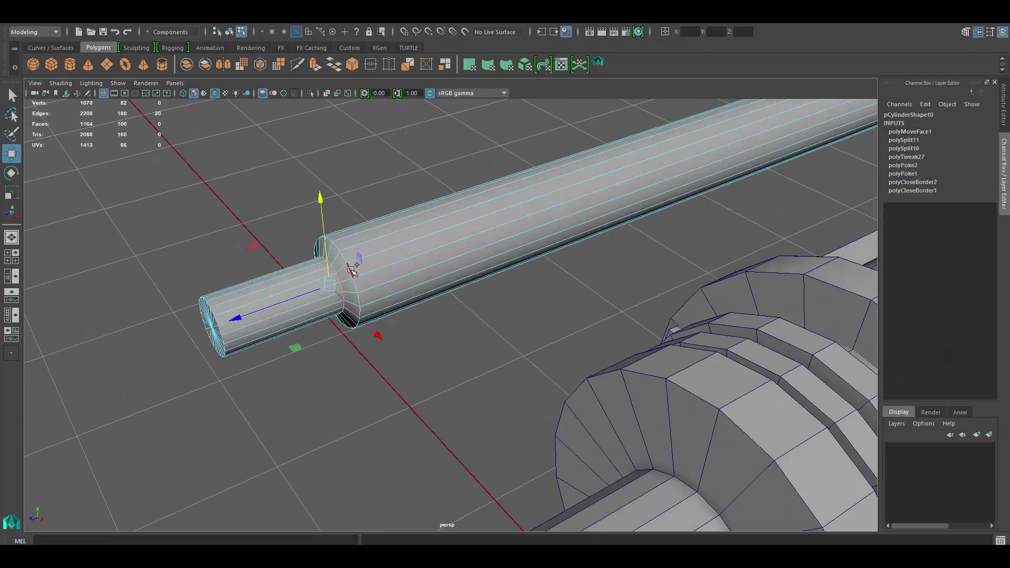
scroll(542, 223, "down", 5)
left_click(473, 240)
mouse_move(474, 239)
left_mouse_down("alt")
mouse_move(363, 248)
mouse_move(368, 264)
left_mouse_up("alt")
left_click(313, 255)
key("q")
key("ctrl+e")
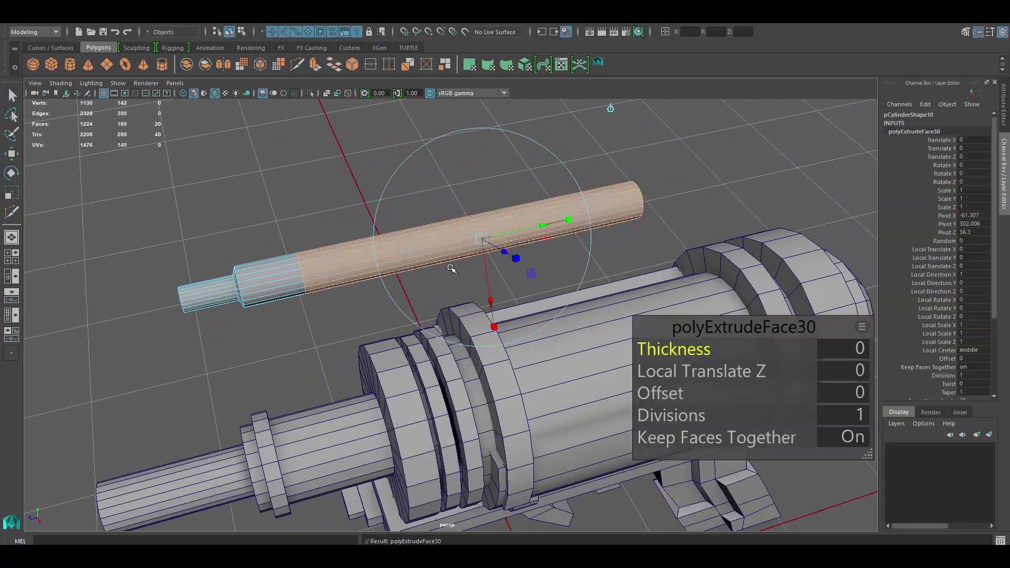
middle_click_drag(369, 315, 413, 329)
- Extrude and scale the thin cylinder's end cap into a narrower step
mouse_move(413, 329)
left_mouse_down("alt")
mouse_move(553, 259)
mouse_move(451, 248)
left_mouse_up("alt")
left_click(289, 275)
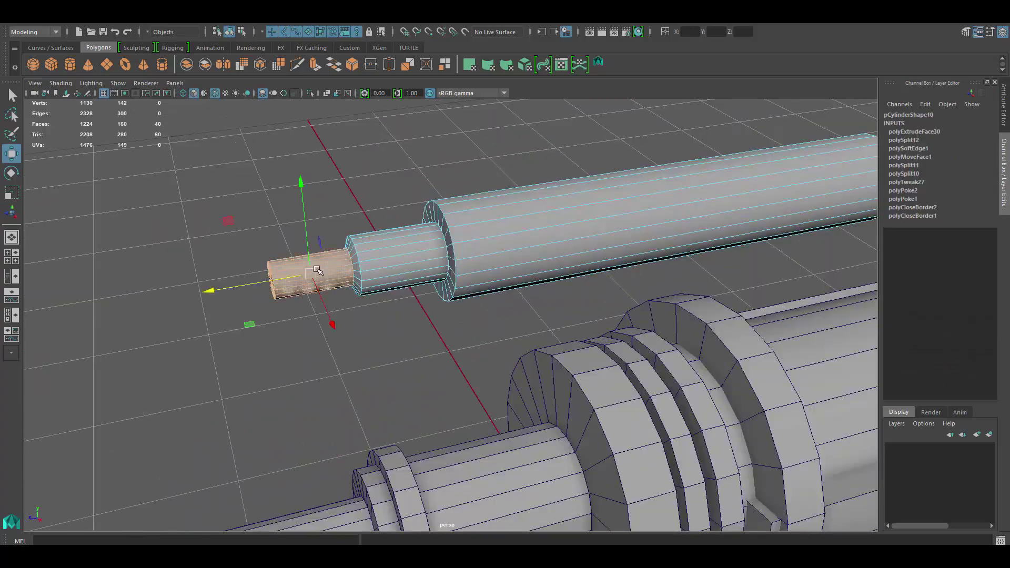
scroll(491, 246, "up", 4)
key("ctrl+e")
key("r")
key("F8")
left_click(622, 275)
scroll(623, 275, "down", 6)
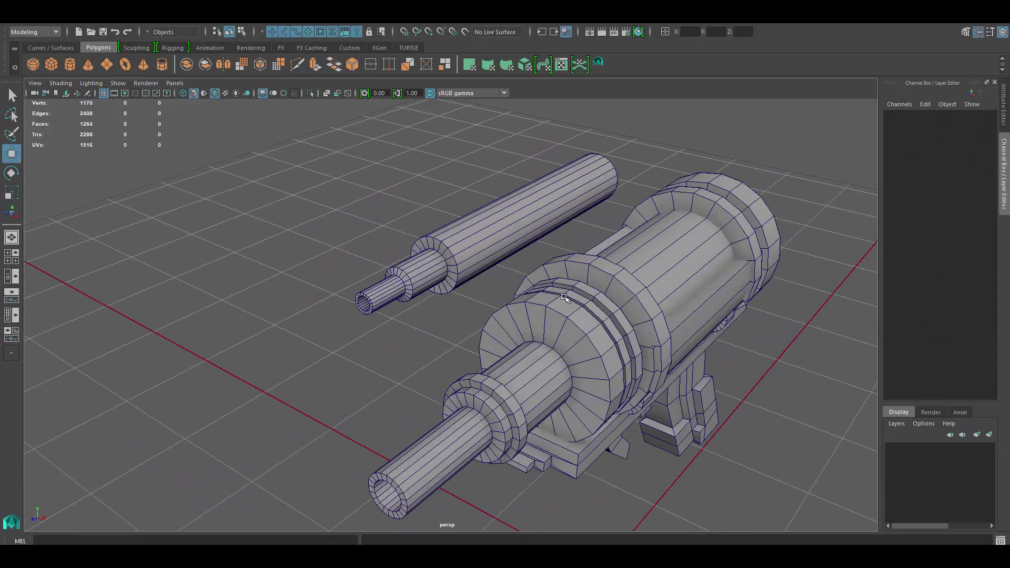
left_click_drag(622, 275, 528, 290, "alt")
scroll(527, 291, "up", 4)
- Slide a cylinder section along the secondary barrel and enlarge it into a ring
left_click(463, 264)
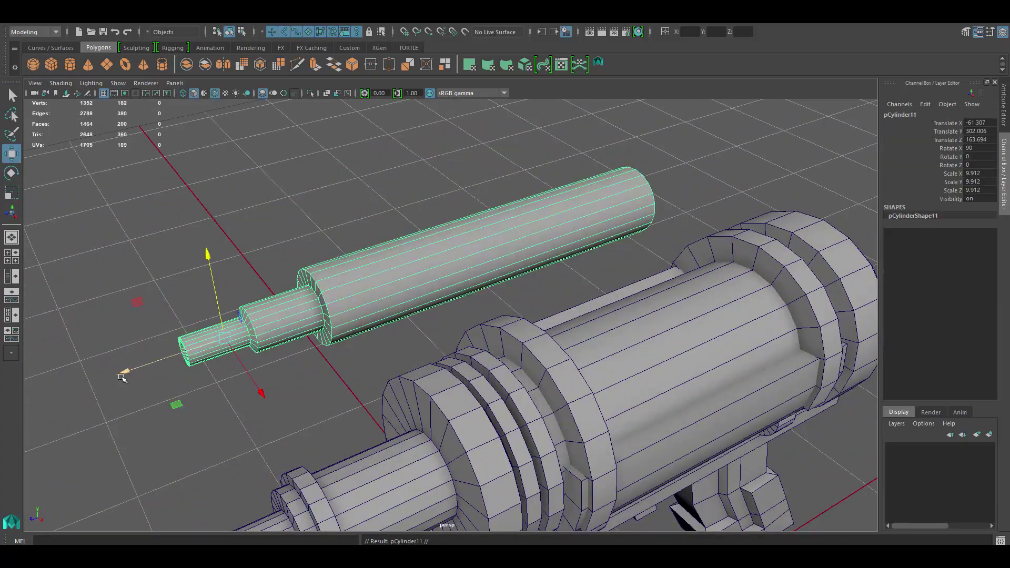
mouse_move(462, 264)
left_mouse_down("alt")
mouse_move(495, 221)
mouse_move(437, 289)
left_mouse_up("alt")
key("F8")
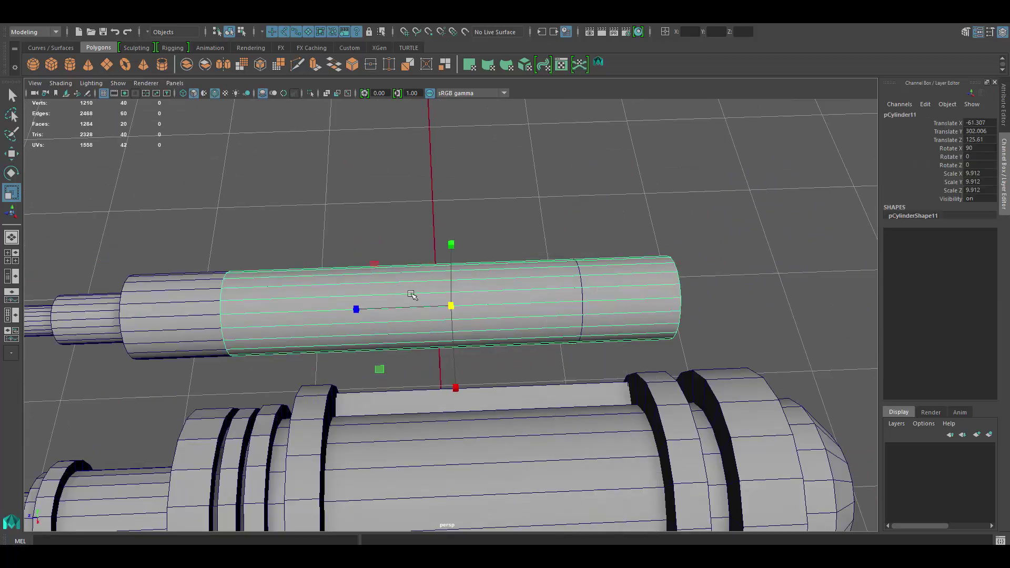
mouse_move(512, 298)
left_mouse_down("alt")
mouse_move(400, 310)
mouse_move(526, 274)
left_mouse_up("alt")
- Extrude the ring's faces to thicken it into a collar
key("w")
key("r")
key("ctrl+F11")
key("ctrl+e")
middle_click_drag(578, 266, 589, 265)
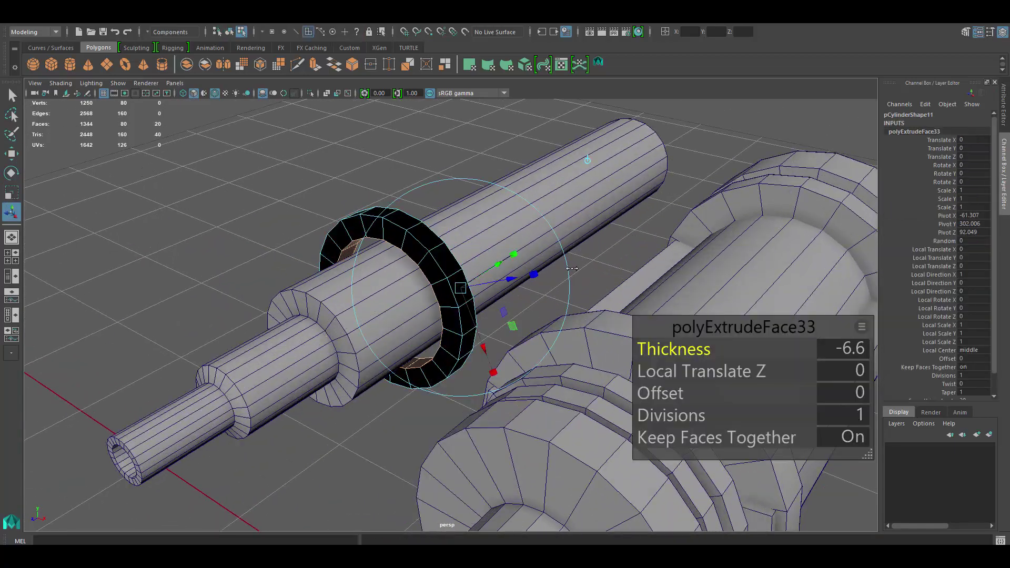
key("w")
right_click(437, 263, "shift")
left_click_drag(539, 299, 557, 232, "alt")
- Isolate the ring to inspect it, then restore the full scene
left_click(489, 214)
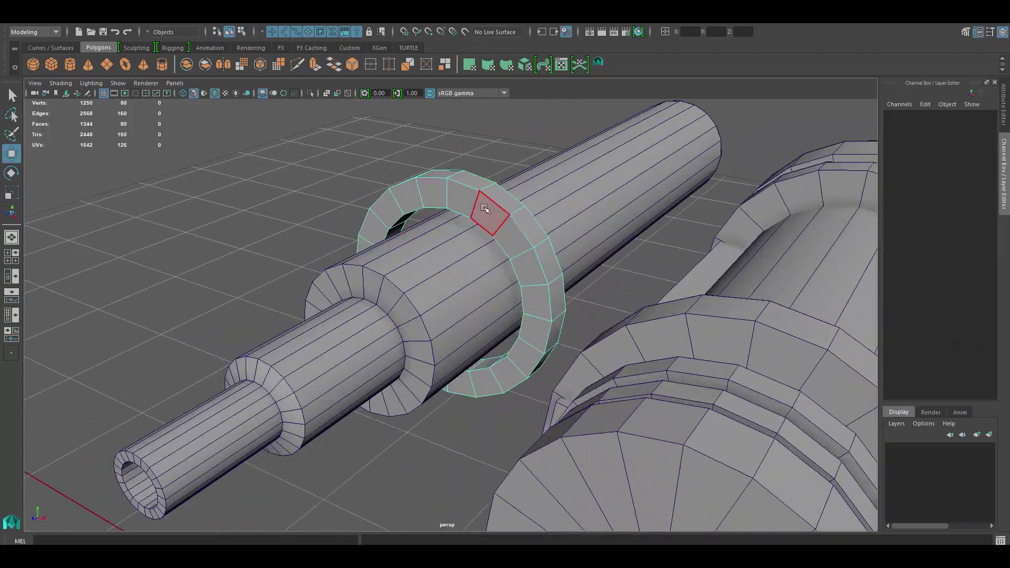
key("ctrl+1")
key("f")
left_click_drag(473, 222, 547, 345, "alt")
key("ctrl+1")
right_click(576, 316)
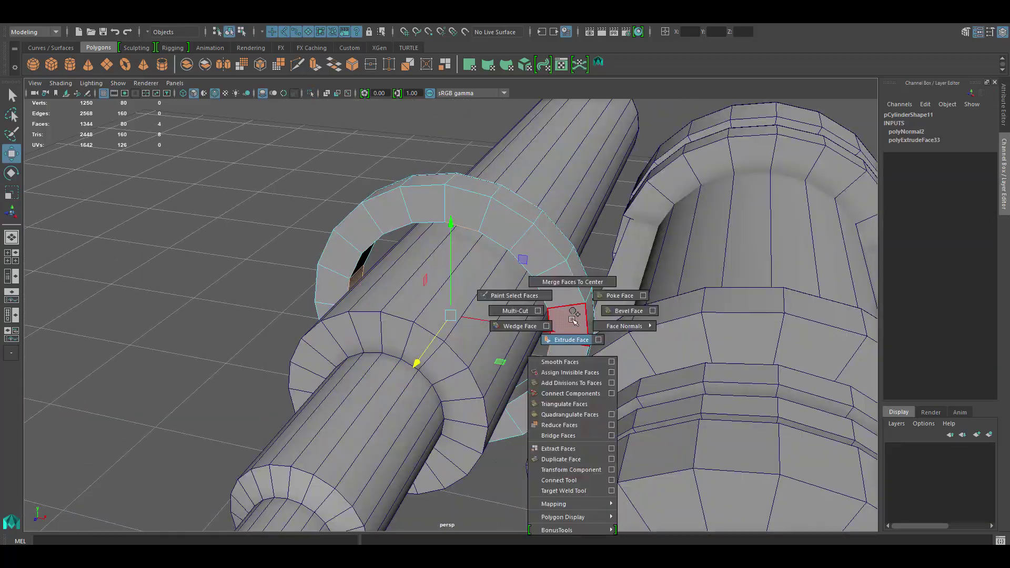
left_click(542, 282)
- Extrude the second barrel ring's face loop with a 0.6 offset
left_click(446, 294)
key("F11")
mouse_move(446, 295)
left_mouse_down("alt")
mouse_move(368, 263)
mouse_move(480, 275)
left_mouse_up("alt")
double_click(481, 275)
key("ctrl+e")
left_click(660, 393)
middle_click_drag(660, 393, 684, 393)
key("F8")
- Raise a cube onto the motor body, shrink it and slide it into place as a strut
scroll(547, 277, "down", 5)
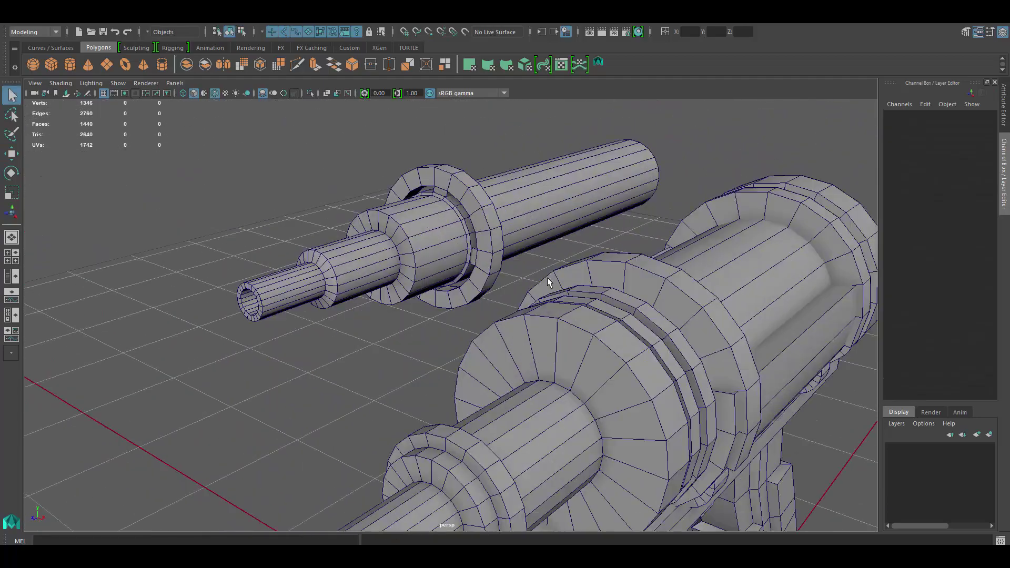
mouse_move(548, 277)
left_mouse_down("alt")
mouse_move(502, 282)
mouse_move(516, 354)
left_mouse_up("alt")
right_click_drag(516, 354, 543, 451, "shift")
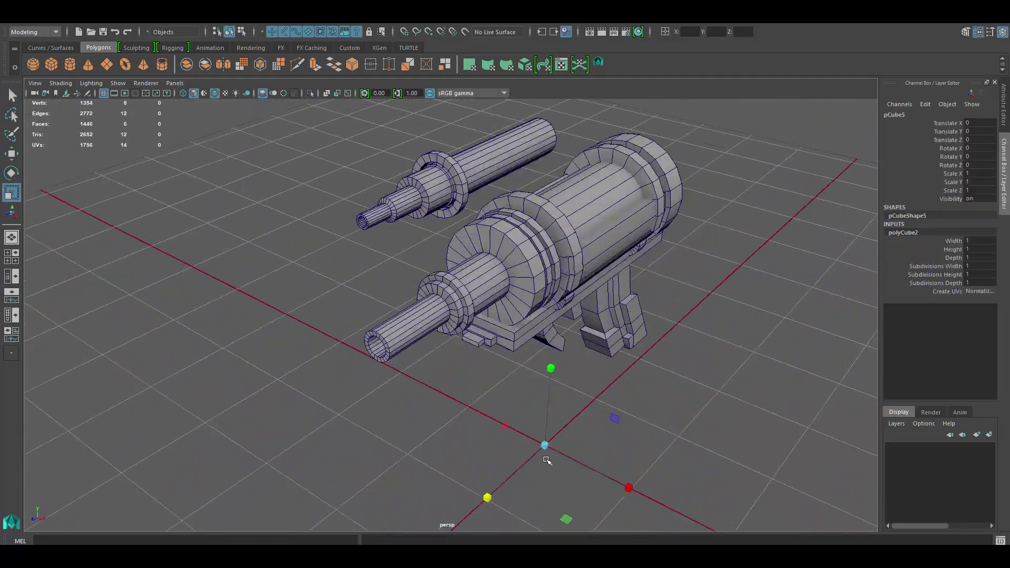
left_click_drag(543, 451, 621, 249)
mouse_move(597, 288)
left_mouse_down()
mouse_move(535, 324)
mouse_move(547, 333)
mouse_move(583, 312)
left_mouse_up()
key("f")
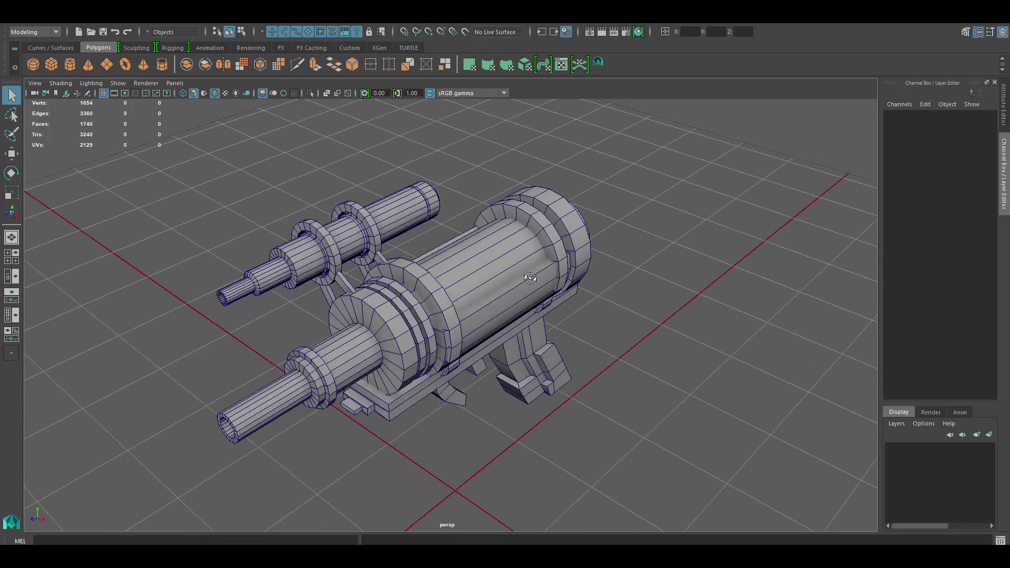
- Duplicate the barrel ring, enlarge the copy and position it over the main cylinder
left_click(544, 217)
key("ctrl+d")
key("w")
mouse_move(499, 294)
left_mouse_down()
mouse_move(489, 200)
mouse_move(494, 232)
left_mouse_up()
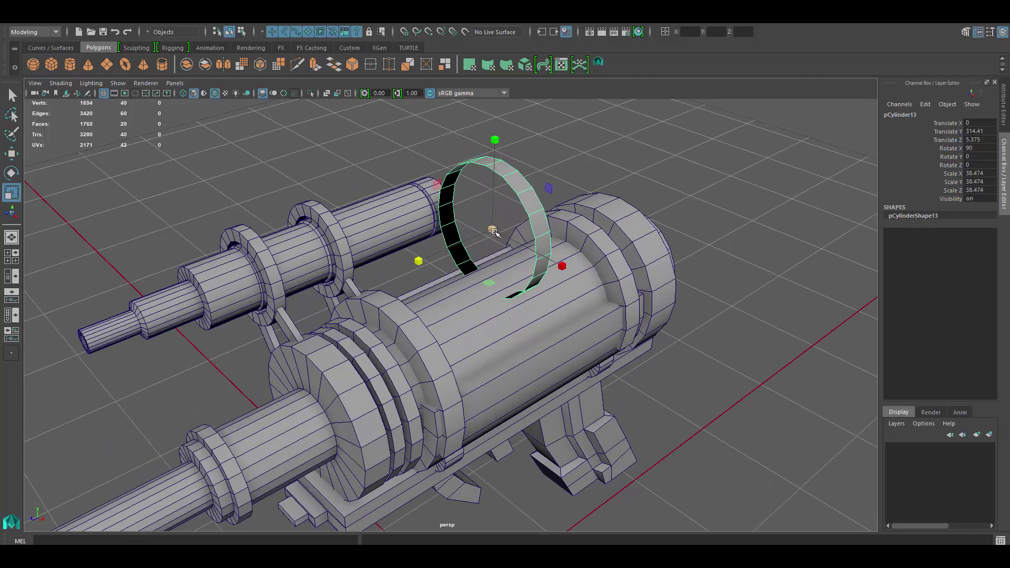
left_click_drag(483, 279, 495, 306, "alt")
key("r")
left_click_drag(495, 305, 511, 313)
key("w")
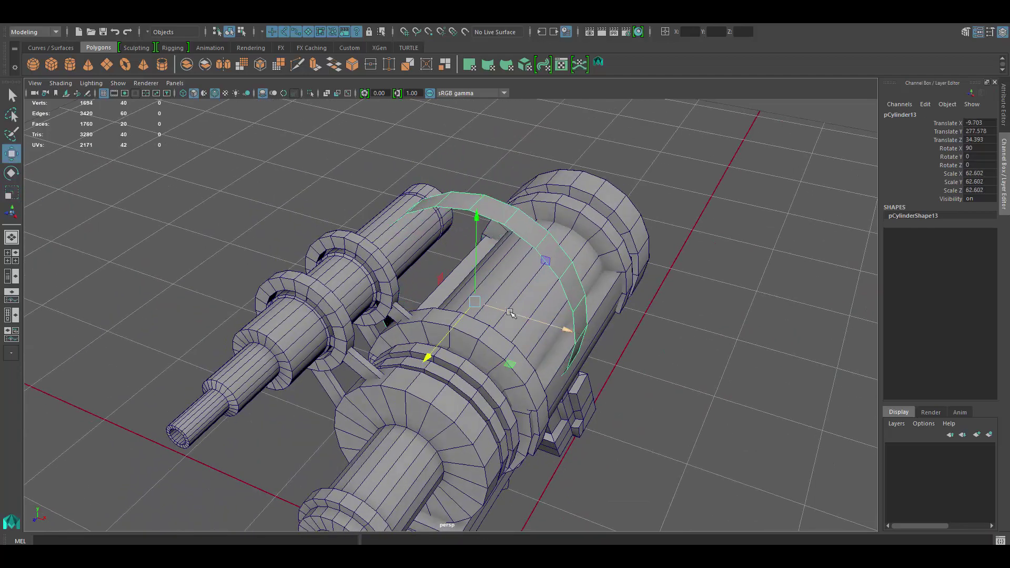
left_click_drag(451, 212, 512, 203, "alt")
left_click_drag(512, 203, 473, 263)
mouse_move(473, 263)
right_mouse_down("alt")
mouse_move(421, 237)
mouse_move(474, 290)
right_mouse_up("alt")
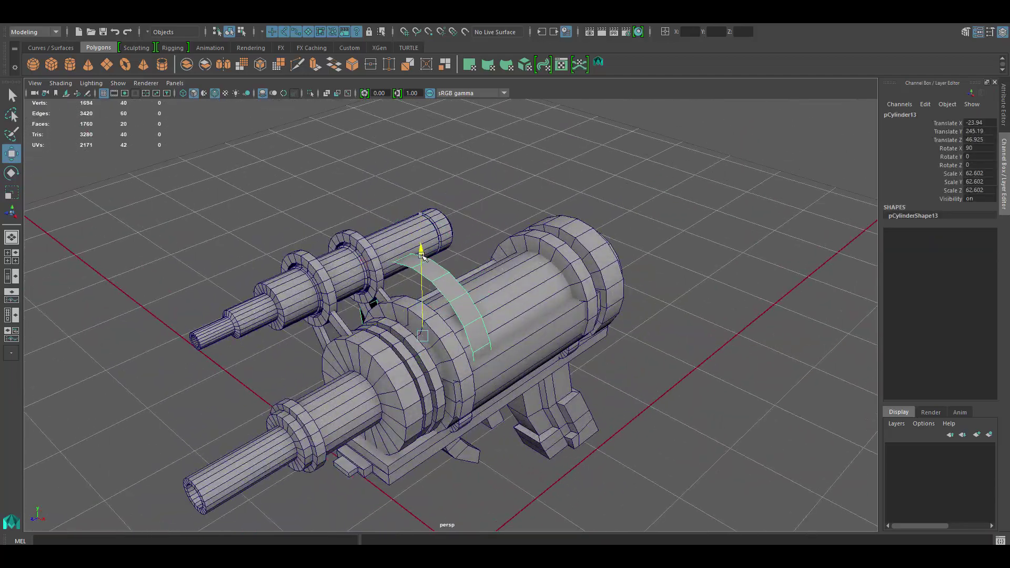
mouse_move(474, 368)
left_mouse_down()
mouse_move(490, 390)
mouse_move(421, 259)
left_mouse_up()
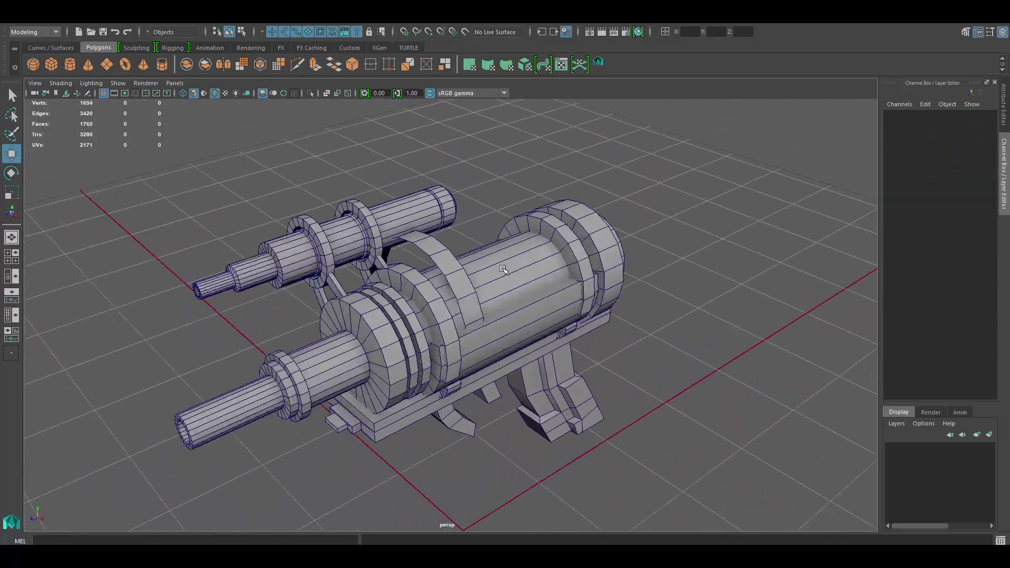
- Turn the ring copy 90° in Y and shrink it to arch over the rear collar
left_click_drag(494, 266, 237, 335, "alt")
left_click(236, 336)
mouse_move(499, 259)
left_mouse_down("alt")
mouse_move(474, 263)
mouse_move(526, 284)
mouse_move(480, 272)
left_mouse_up("alt")
key("e")
key("w")
key("r")
left_click_drag(480, 273, 476, 273)
key("w")
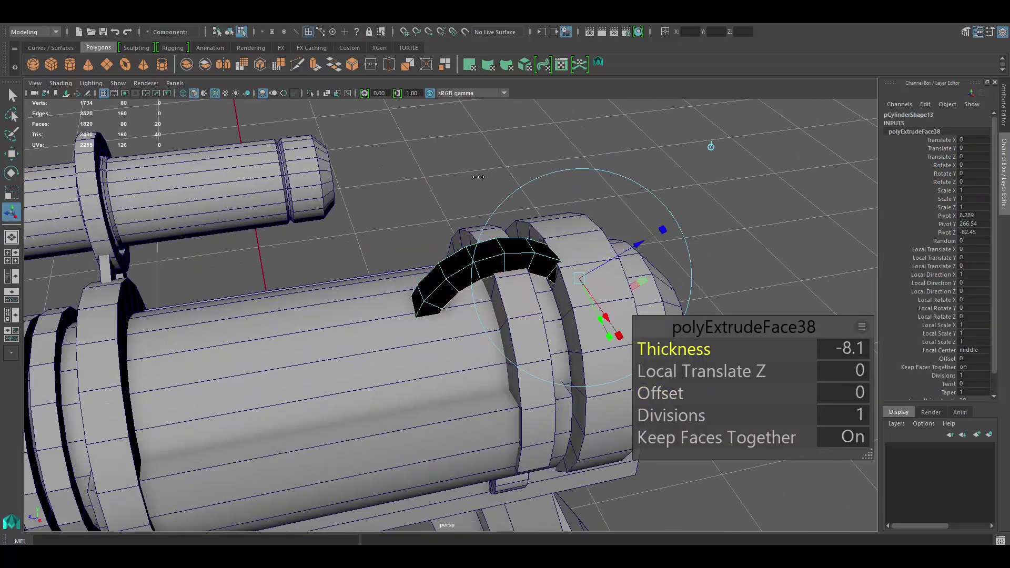
right_click(535, 256, "shift")
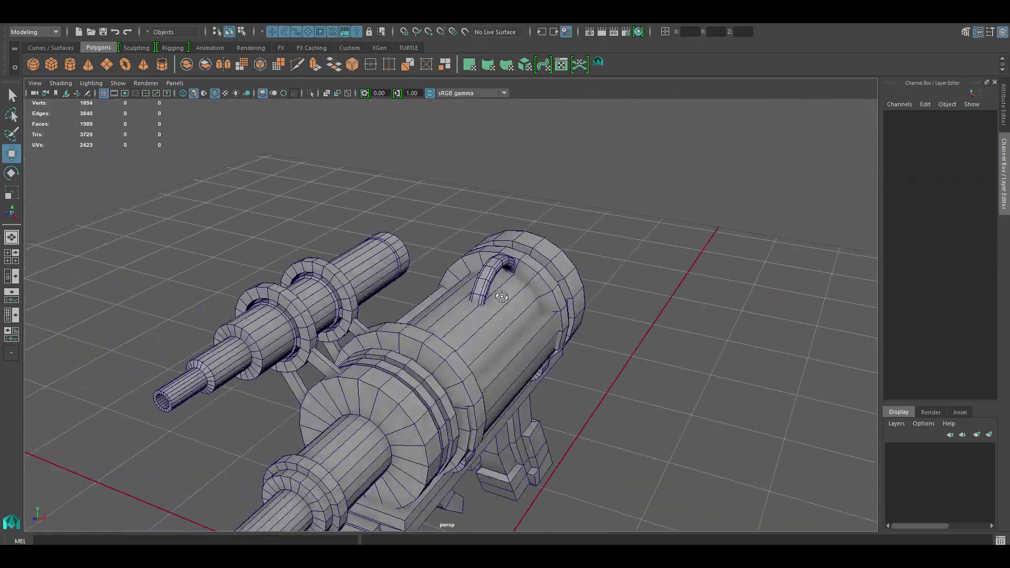
left_click_drag(502, 297, 548, 282, "alt")
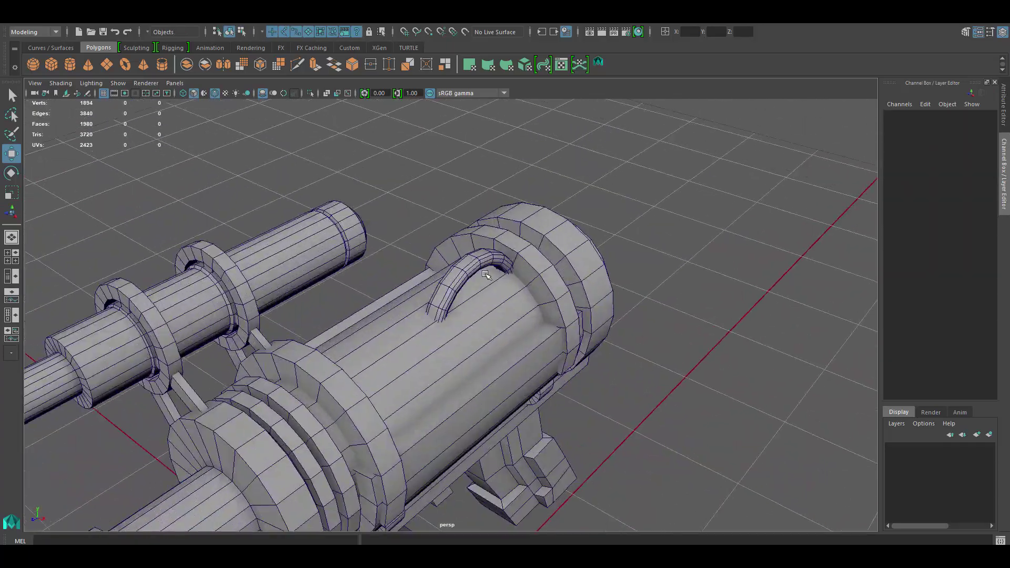
- Tilt the arch to 135° and duplicate it, moving the copy along the cylinder
left_click_drag(550, 329, 321, 371, "alt")
key("r")
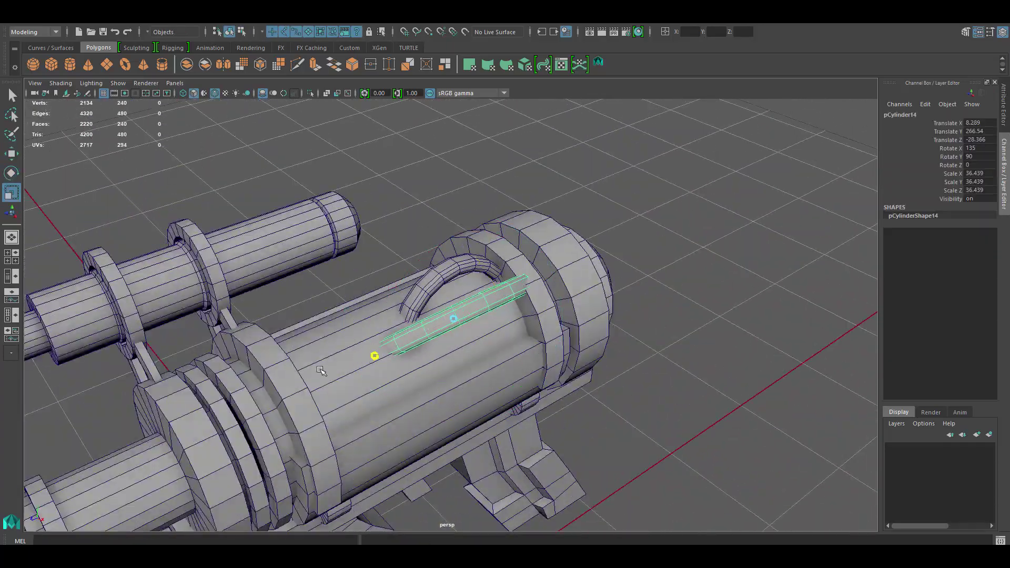
left_click_drag(706, 247, 473, 305, "alt")
left_click(485, 326)
key("ctrl+d")
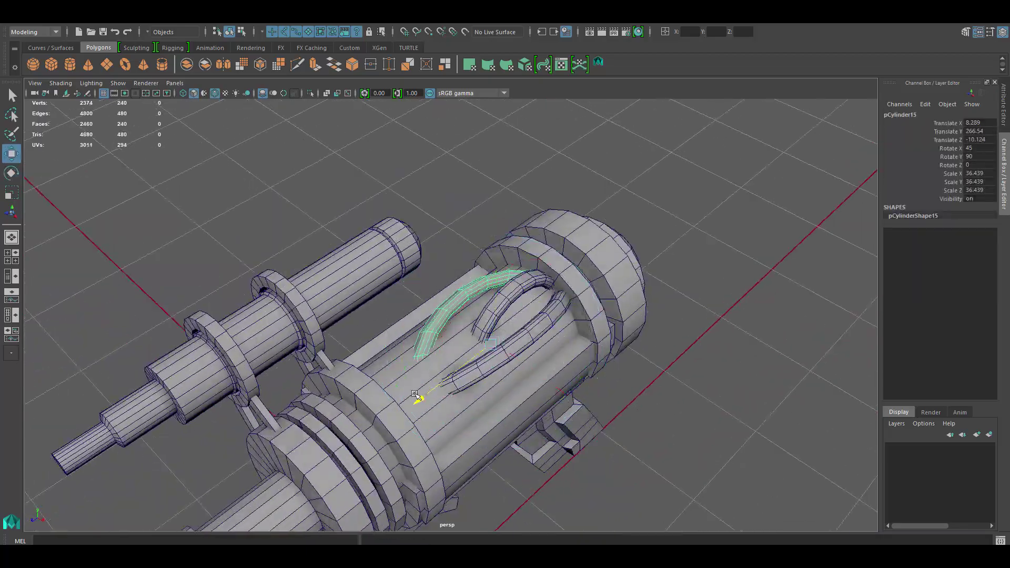
mouse_move(417, 401)
left_mouse_down("alt")
mouse_move(569, 294)
mouse_move(557, 247)
left_mouse_up("alt")
- Rotate the copied cables around the main cylinder
left_click(487, 315)
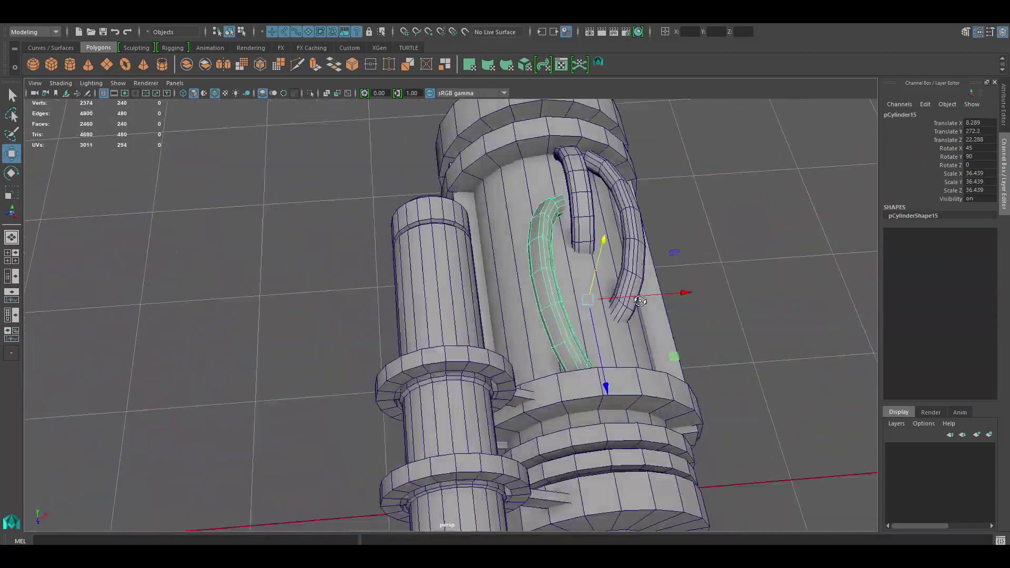
mouse_move(487, 314)
left_mouse_down("alt")
mouse_move(619, 279)
mouse_move(524, 335)
left_mouse_up("alt")
left_click_drag(470, 317, 720, 291, "alt")
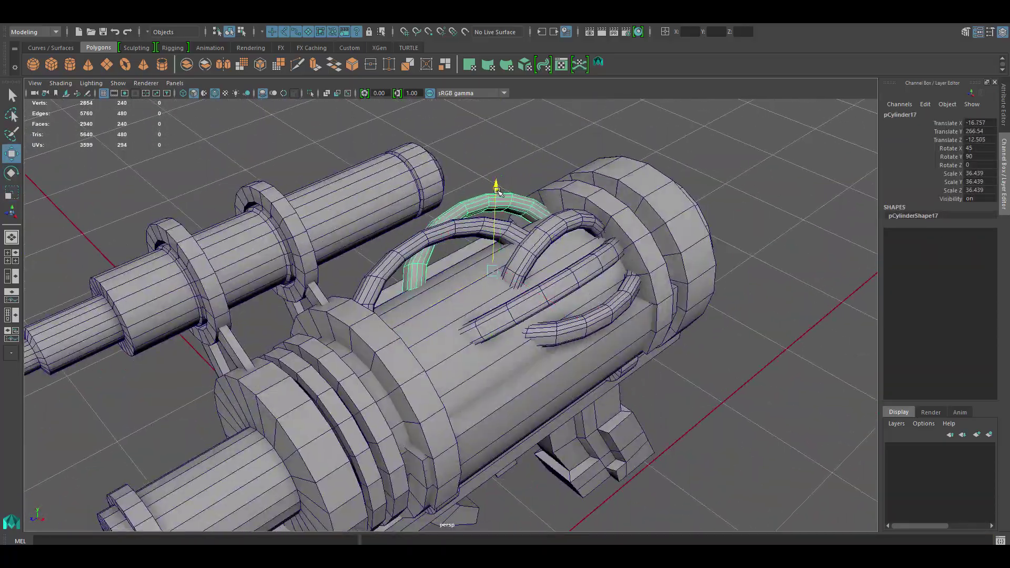
mouse_move(497, 192)
left_mouse_down("alt")
mouse_move(763, 275)
mouse_move(512, 334)
left_mouse_up("alt")
left_click(512, 335)
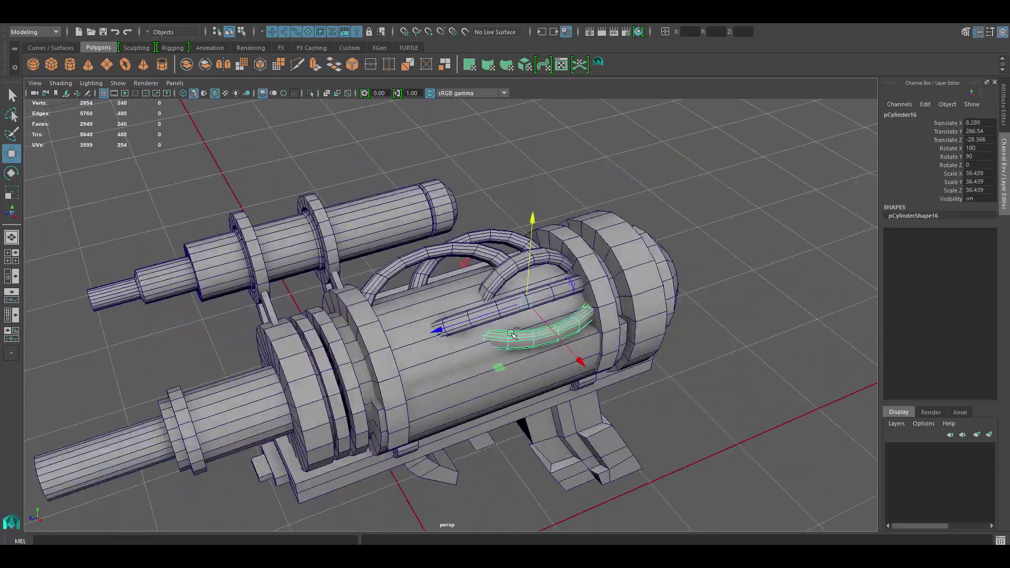
left_click_drag(597, 323, 539, 297, "alt")
left_click(539, 298)
key("e")
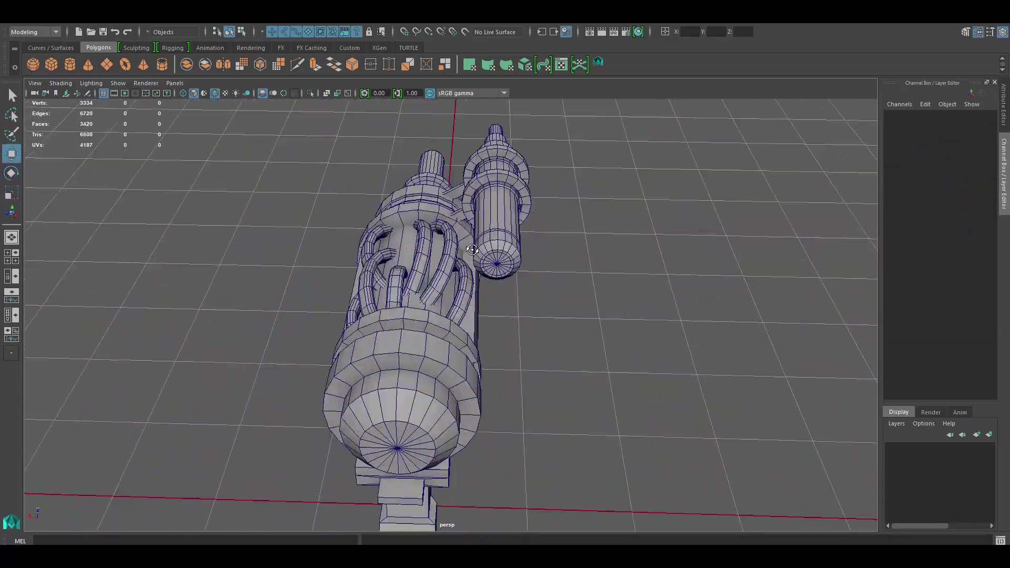
- Rotate the next cable around the cylinder and check the cable loops from several sides
left_click_drag(472, 250, 393, 363, "alt")
left_click(394, 363)
key("e")
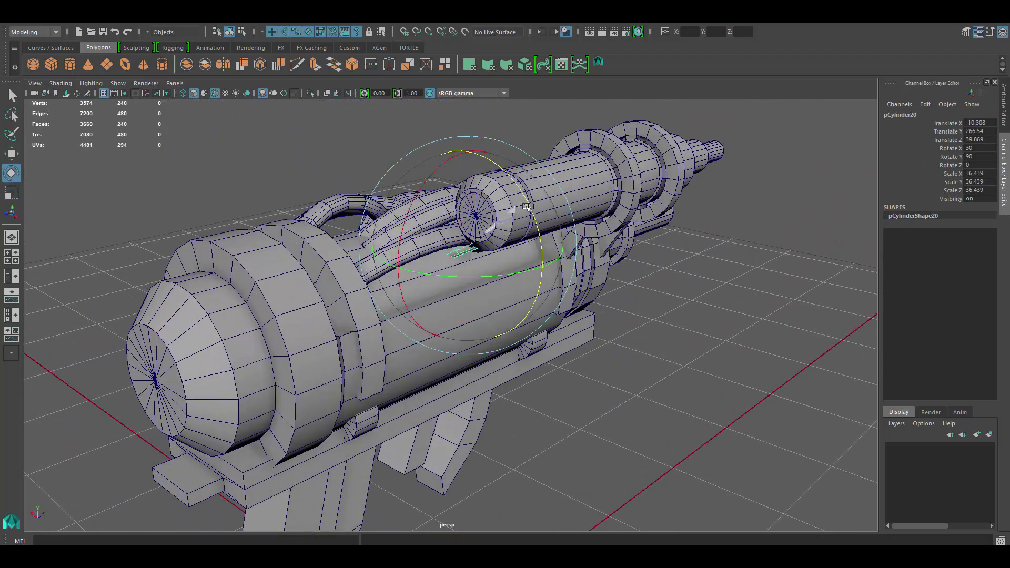
left_click_drag(444, 257, 499, 258, "alt")
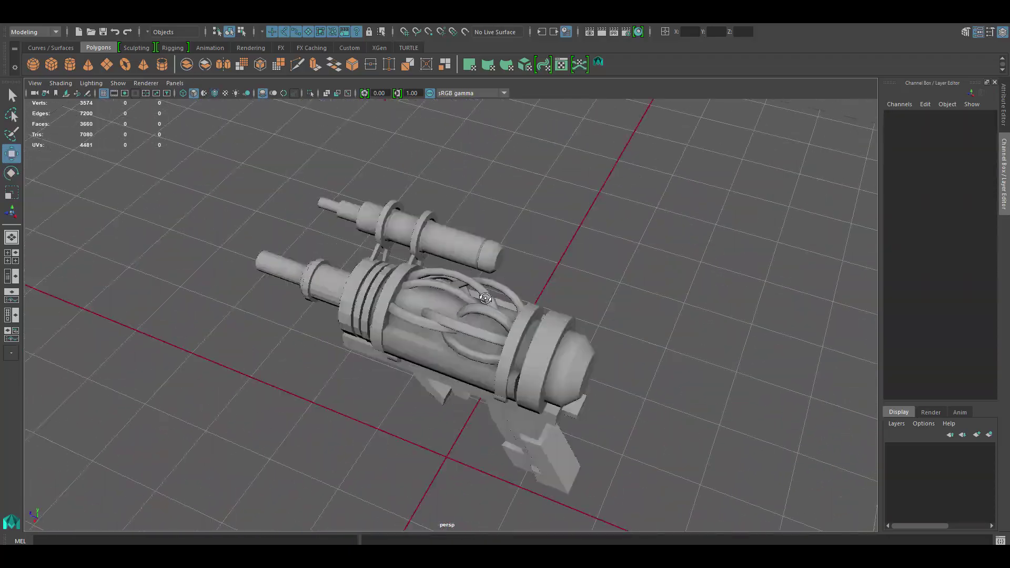
left_click_drag(602, 296, 511, 277, "alt")
scroll(512, 278, "up", 3)
left_click(505, 292)
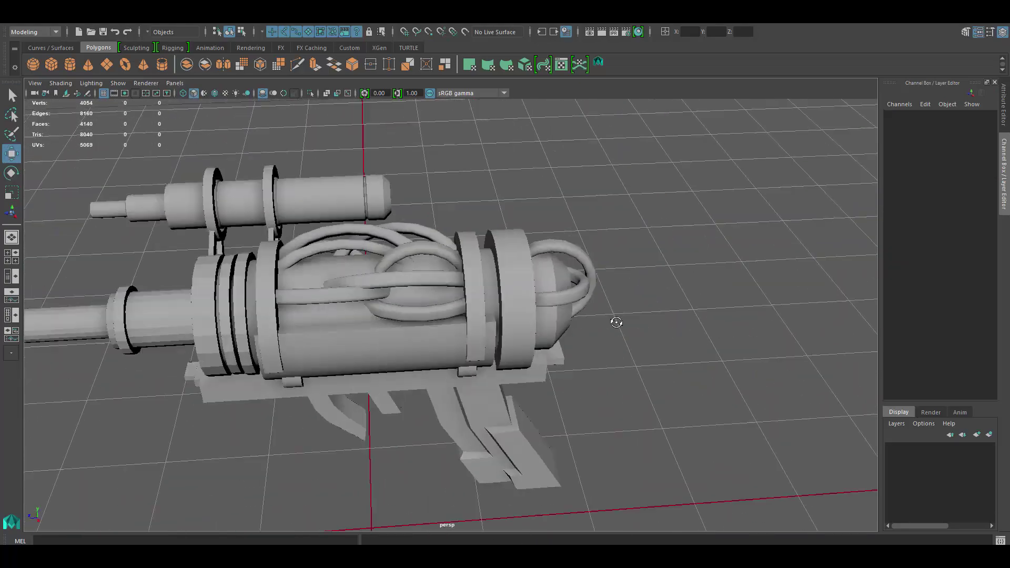
left_click_drag(632, 314, 399, 239, "alt")
scroll(400, 239, "up", 3)
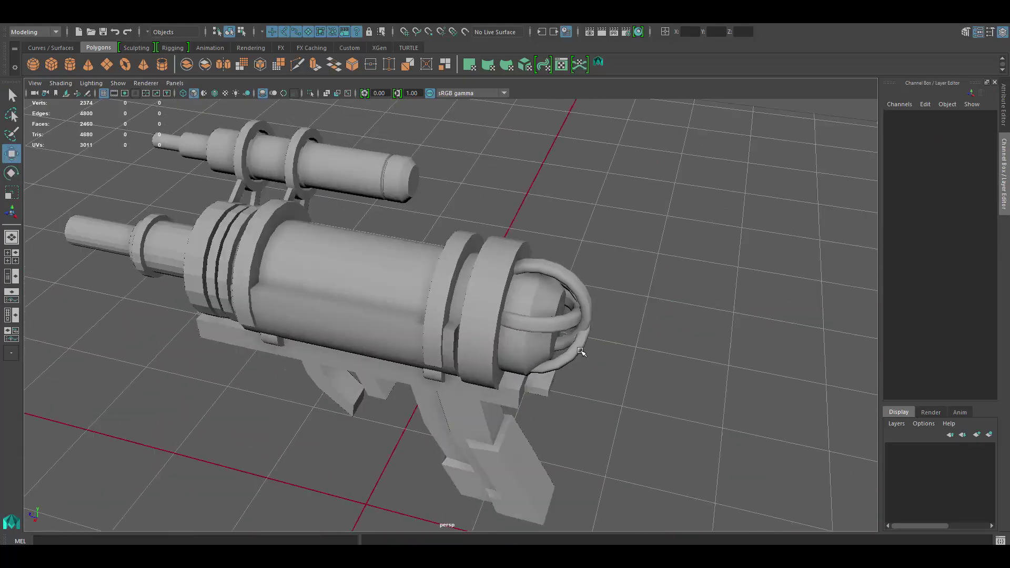
left_click_drag(552, 309, 449, 272, "alt")
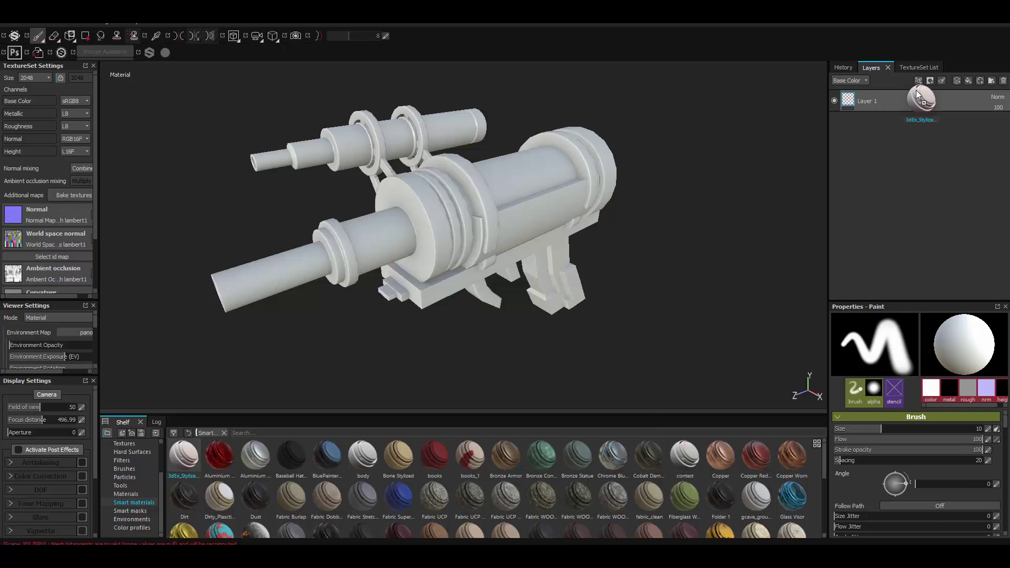
- Apply the 3dEx_Stylized_Material smart material to the blaster and inspect its layers
left_click_drag(916, 95, 918, 97)
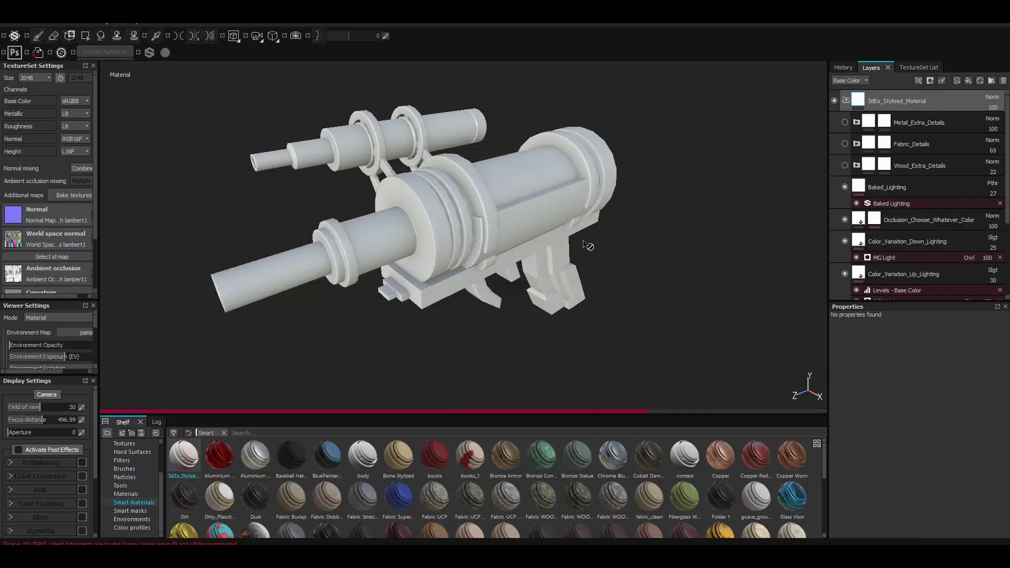
mouse_move(526, 294)
left_mouse_down("alt")
mouse_move(474, 315)
mouse_move(622, 271)
left_mouse_up("alt")
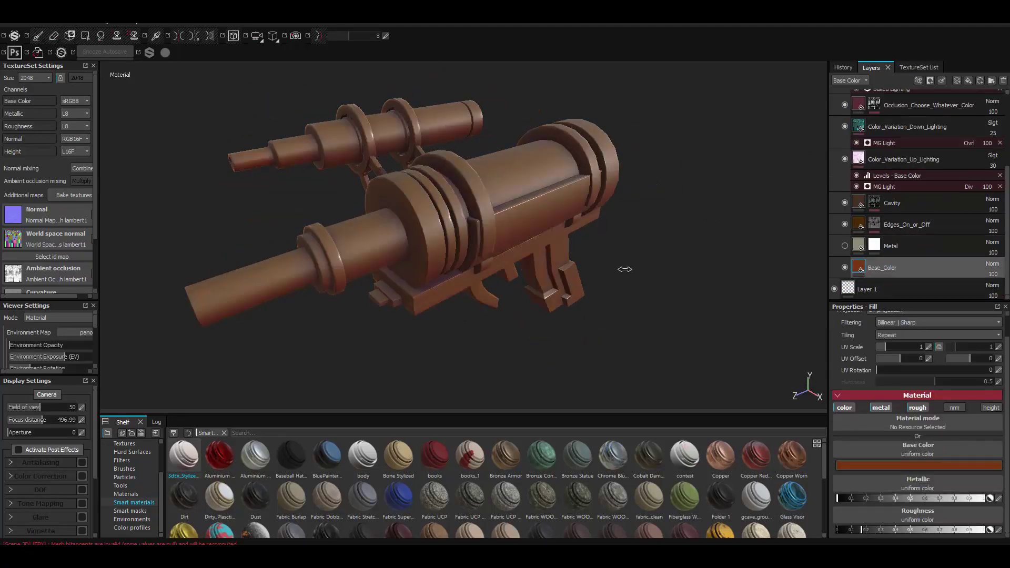
left_click(907, 224)
left_click(845, 80)
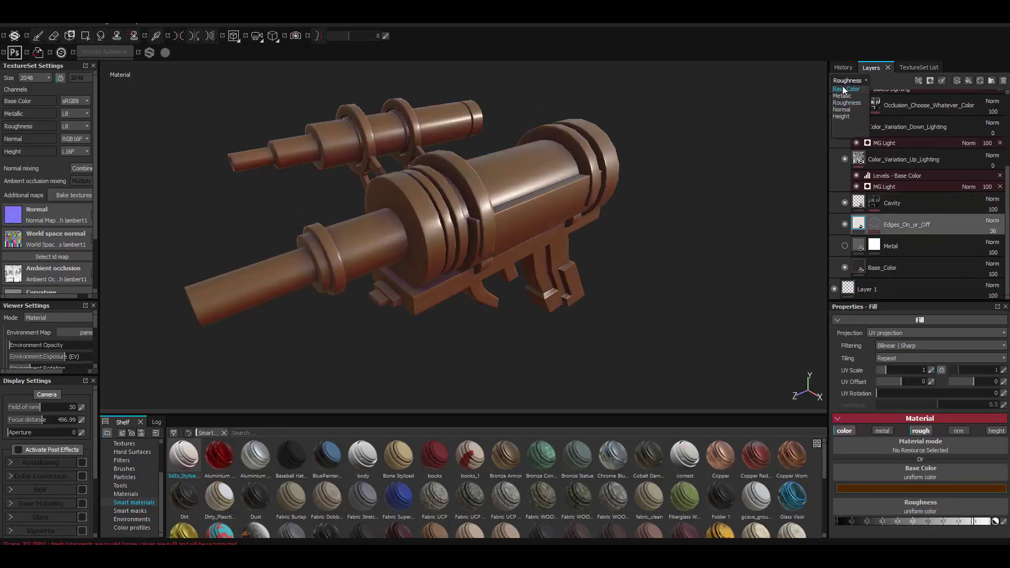
left_click_drag(526, 242, 587, 244, "alt")
- Set the Base_Color fill to a pale greyish mauve and hide the Cavity layer
left_click(895, 267)
left_click(893, 487)
left_click(821, 493)
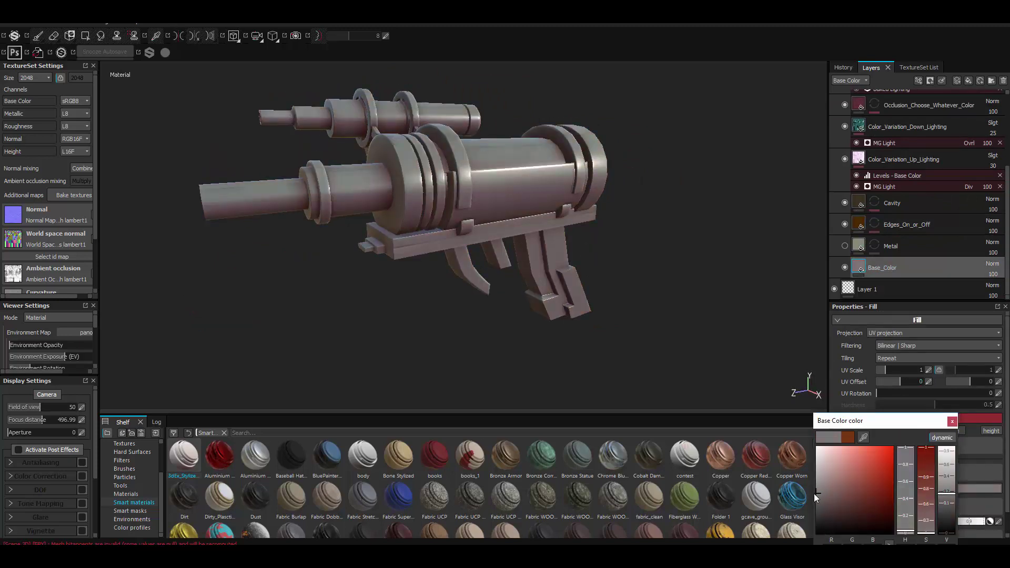
left_click_drag(491, 288, 604, 288, "alt")
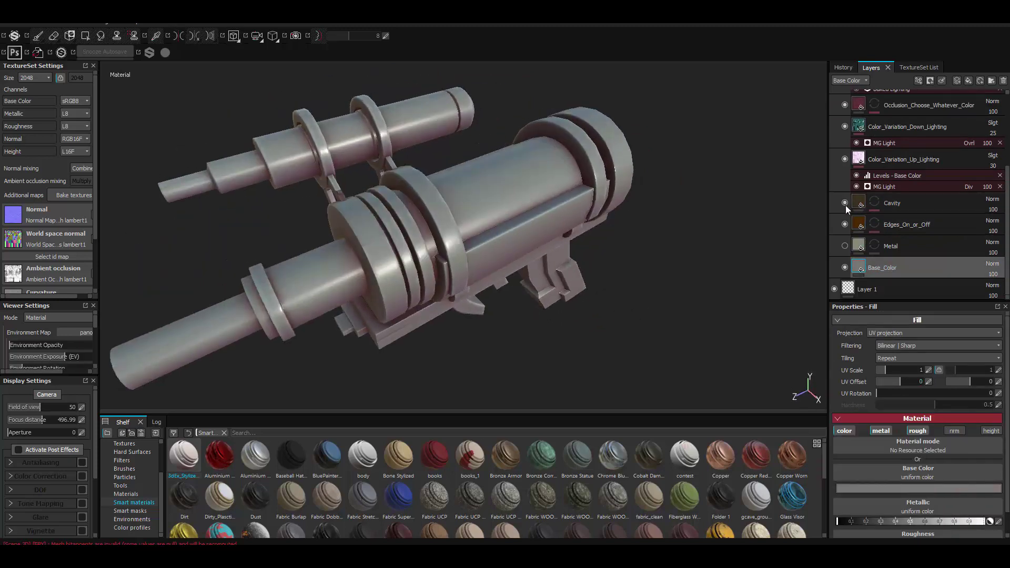
left_click(845, 203)
left_click_drag(369, 237, 316, 237, "alt")
scroll(368, 210, "up", 3)
- Add a black mask to the Metal layer, review the barrels, and return to the paint brush
right_click(860, 289)
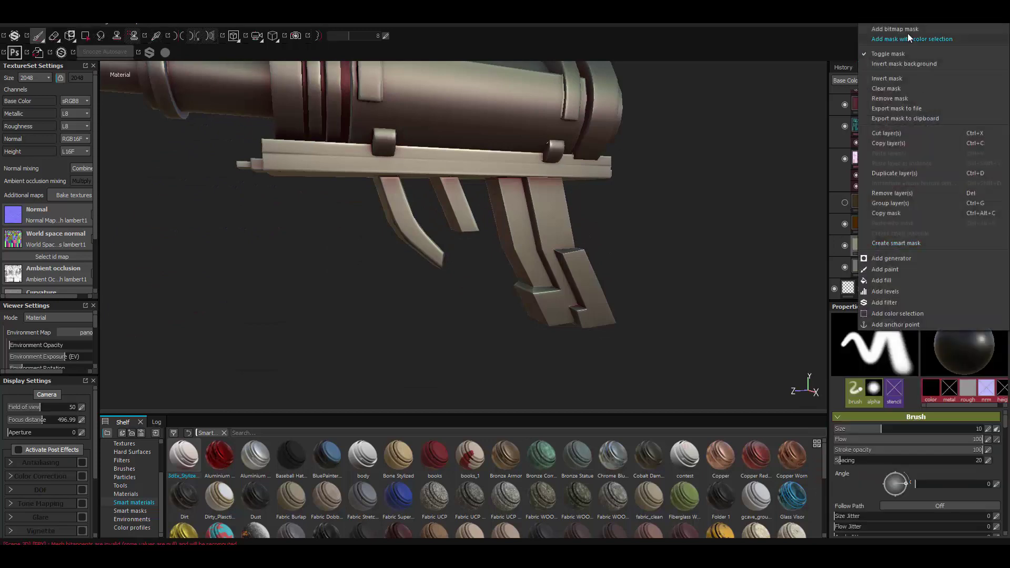
left_click(908, 36)
left_click_drag(657, 252, 479, 179, "alt")
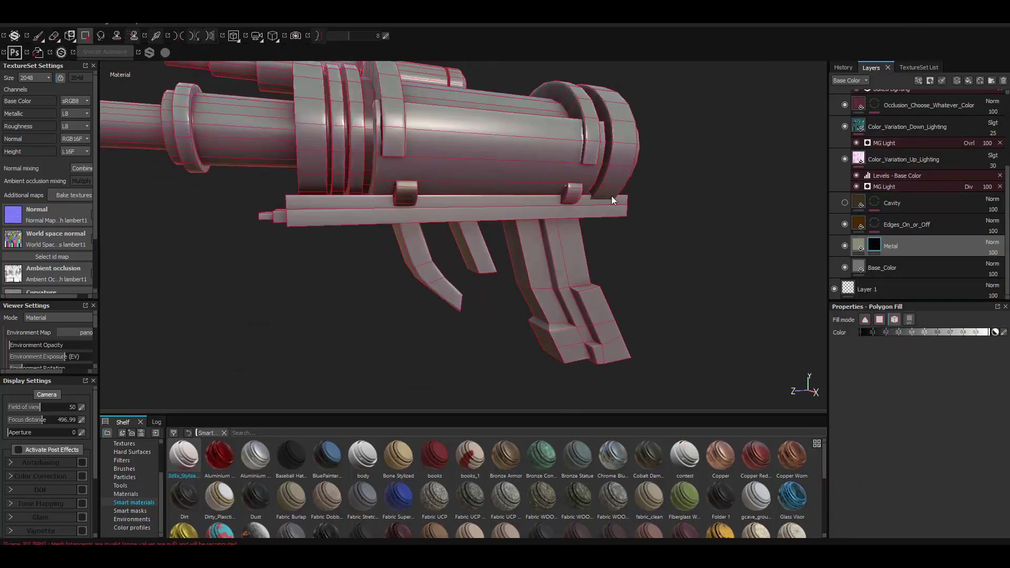
mouse_move(611, 196)
left_mouse_down("alt")
mouse_move(280, 211)
mouse_move(451, 275)
mouse_move(479, 210)
mouse_move(428, 231)
mouse_move(473, 161)
mouse_move(351, 164)
left_mouse_up("alt")
mouse_move(657, 252)
left_mouse_down("alt")
mouse_move(431, 196)
mouse_move(558, 173)
left_mouse_up("alt")
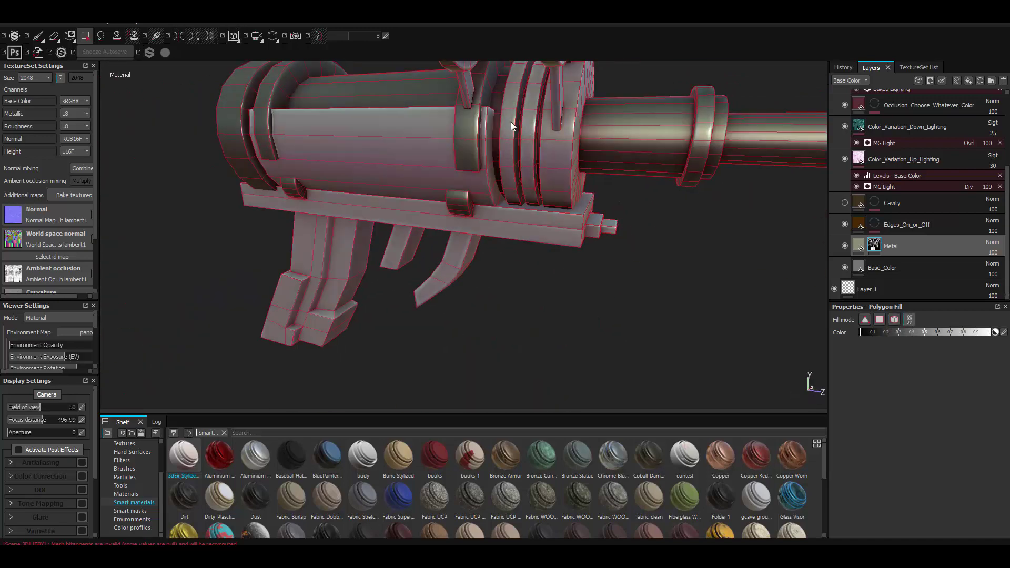
right_click_drag(558, 173, 567, 167, "alt")
mouse_move(567, 167)
left_mouse_down("alt")
mouse_move(444, 146)
mouse_move(288, 192)
mouse_move(642, 224)
left_mouse_up("alt")
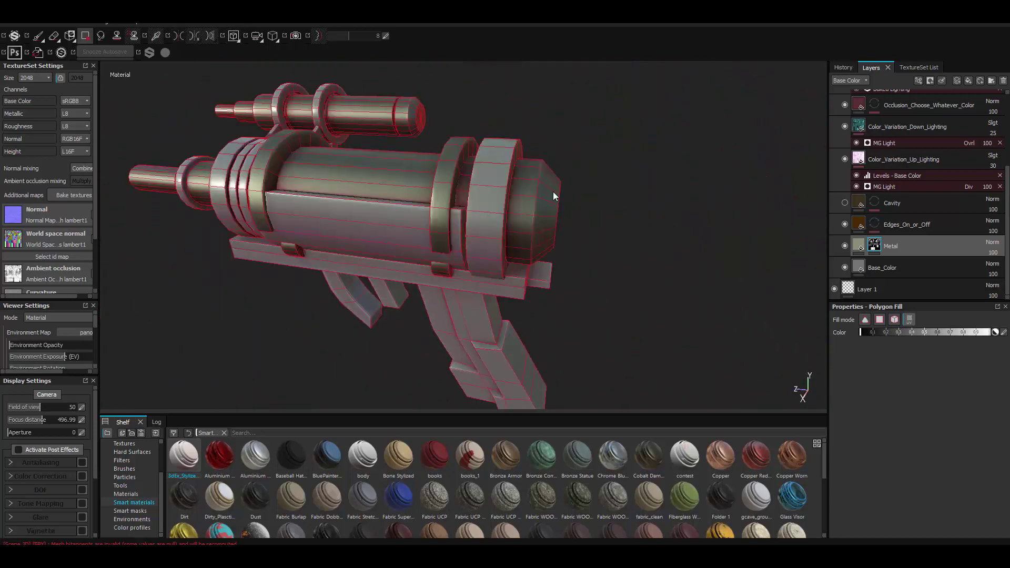
right_click_drag(642, 224, 657, 233, "alt")
mouse_move(657, 232)
left_mouse_down("alt")
mouse_move(545, 265)
mouse_move(590, 274)
left_mouse_up("alt")
key("1")
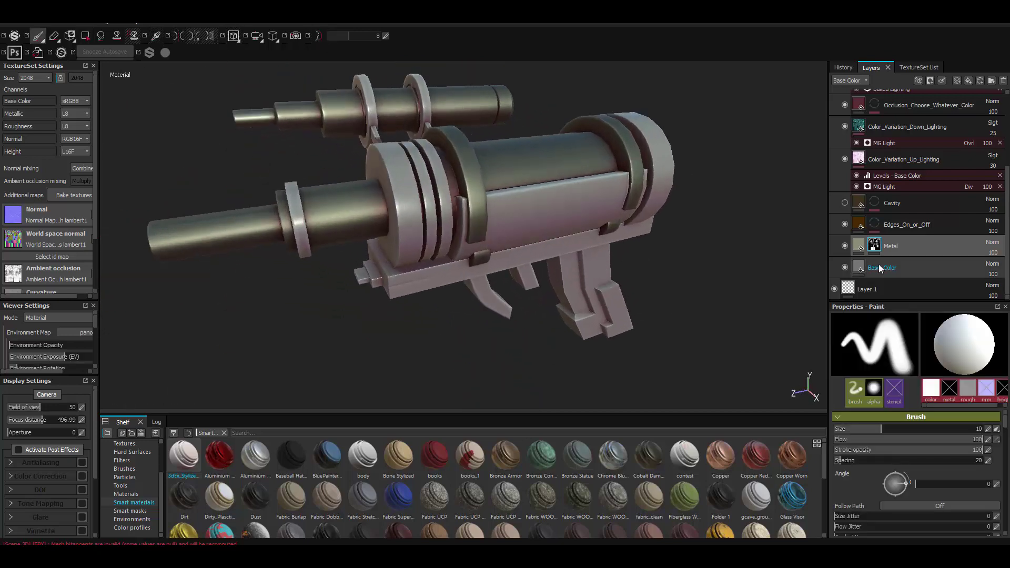
- Duplicate the Base_Color layer and set the copy to a bright saturated green
left_click(882, 267)
key("ctrl+d")
left_click(916, 418)
left_click(863, 478)
left_click(895, 487)
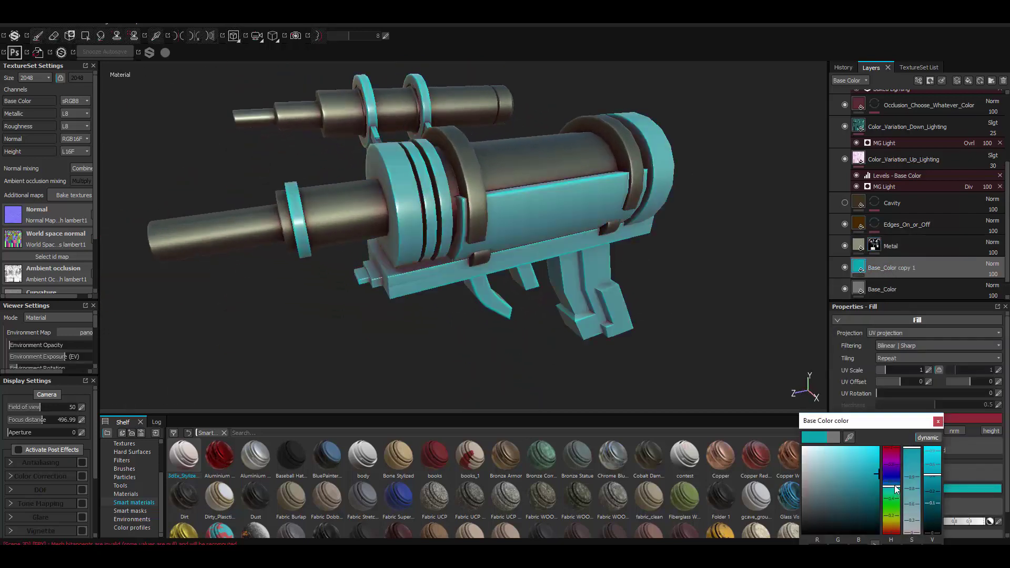
left_click_drag(872, 463, 879, 451)
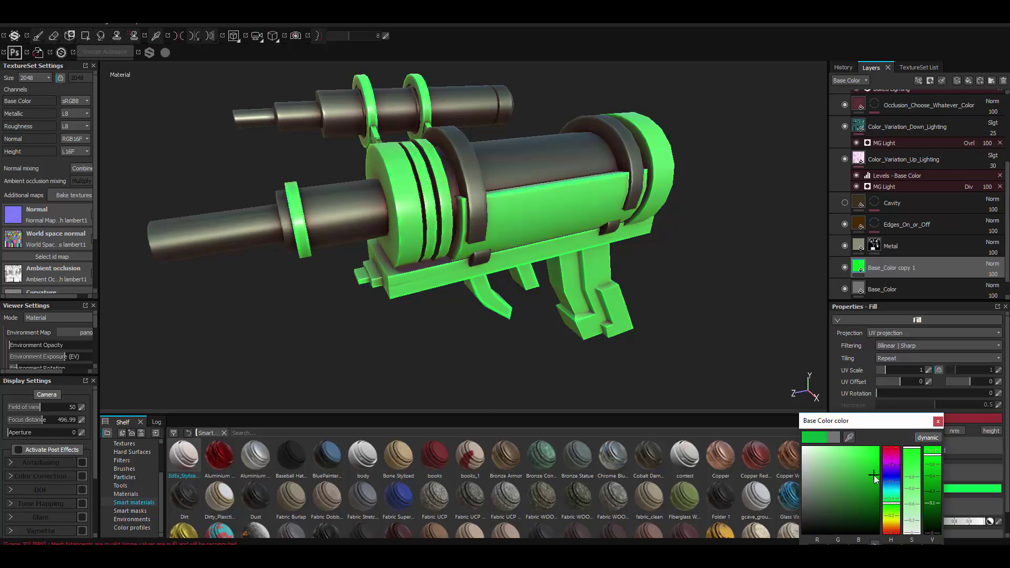
- Add a black mask to Base_Color copy 1, test a mesh-part fill and undo it
right_click(904, 268)
left_click(920, 207)
key("4")
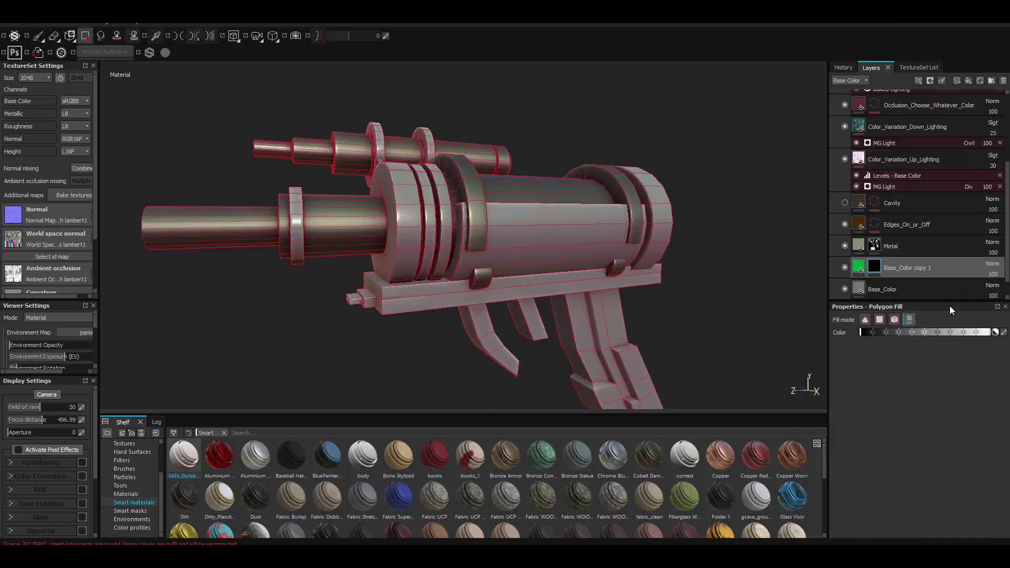
left_click(894, 320)
left_click(505, 287)
left_click(407, 232)
mouse_move(579, 237)
left_mouse_down("alt")
mouse_move(608, 236)
mouse_move(605, 264)
mouse_move(614, 270)
left_mouse_up("alt")
key("ctrl+z")
- Polygon-fill the grip's front block faces green
right_click_drag(615, 270, 878, 322, "alt")
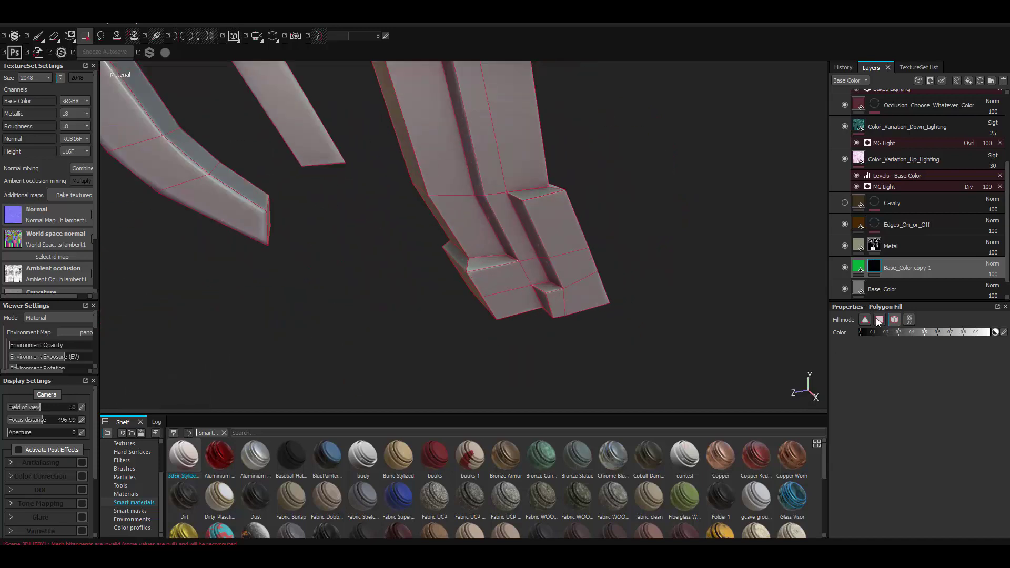
left_click(879, 319)
left_click(497, 287)
right_click_drag(496, 287, 544, 302, "alt")
mouse_move(504, 185)
left_mouse_down("alt")
mouse_move(497, 282)
mouse_move(465, 323)
left_mouse_up("alt")
mouse_move(476, 207)
left_mouse_down("alt")
mouse_move(455, 253)
mouse_move(273, 329)
mouse_move(376, 263)
left_mouse_up("alt")
right_click_drag(377, 263, 587, 254, "alt")
- Duplicate the green colour layer and change the copy's colour to orange
key("1")
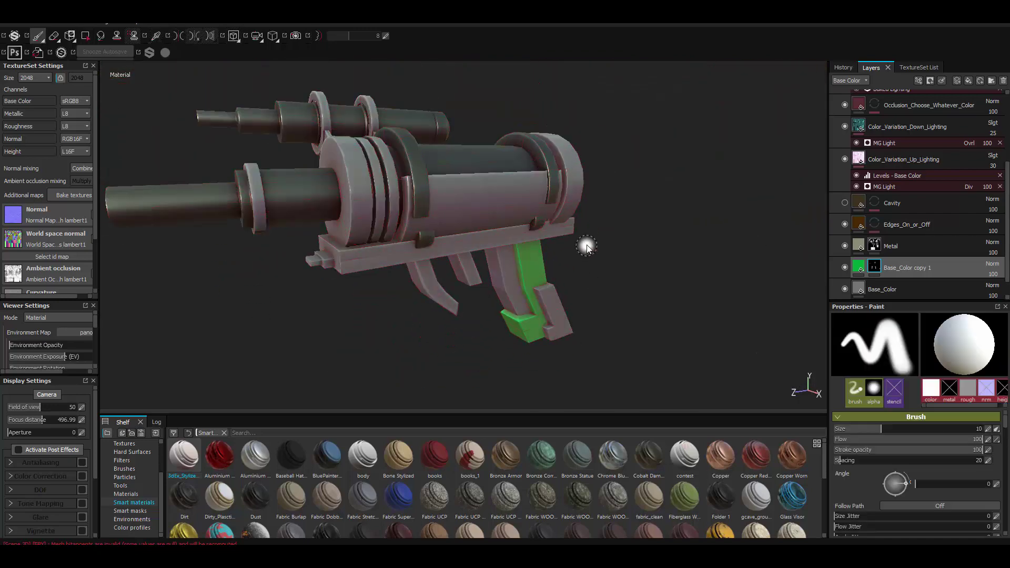
left_click_drag(586, 253, 548, 244, "alt")
right_click_drag(547, 243, 631, 247, "alt")
key("ctrl+d")
left_click(897, 485)
left_click(868, 463)
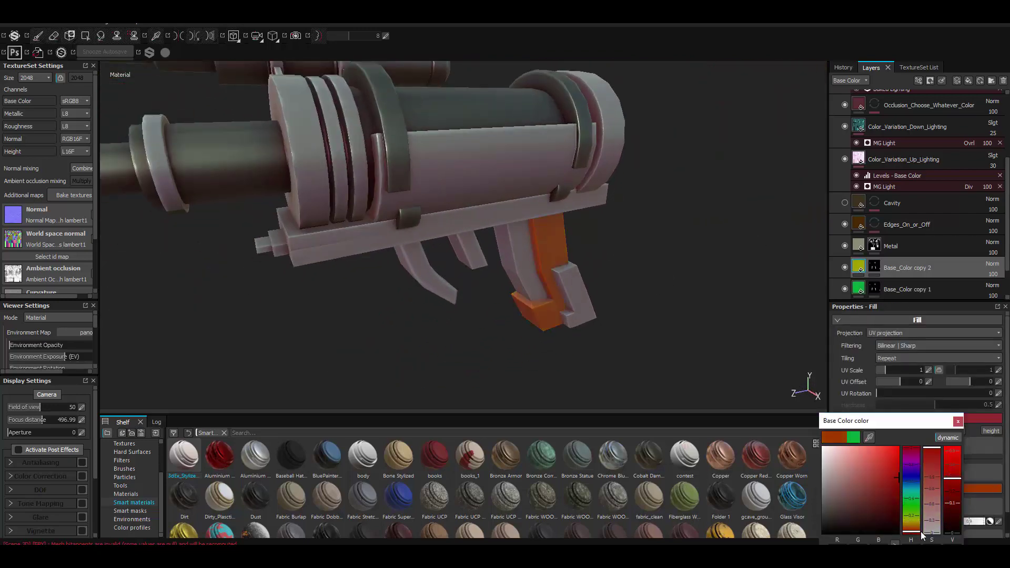
- Polygon-fill the trigger and the muzzle-end ring orange
key("4")
right_click_drag(473, 48, 599, 311, "alt")
mouse_move(599, 311)
left_mouse_down("alt")
mouse_move(701, 288)
mouse_move(593, 203)
mouse_move(417, 248)
mouse_move(413, 333)
mouse_move(471, 182)
mouse_move(462, 377)
left_mouse_up("alt")
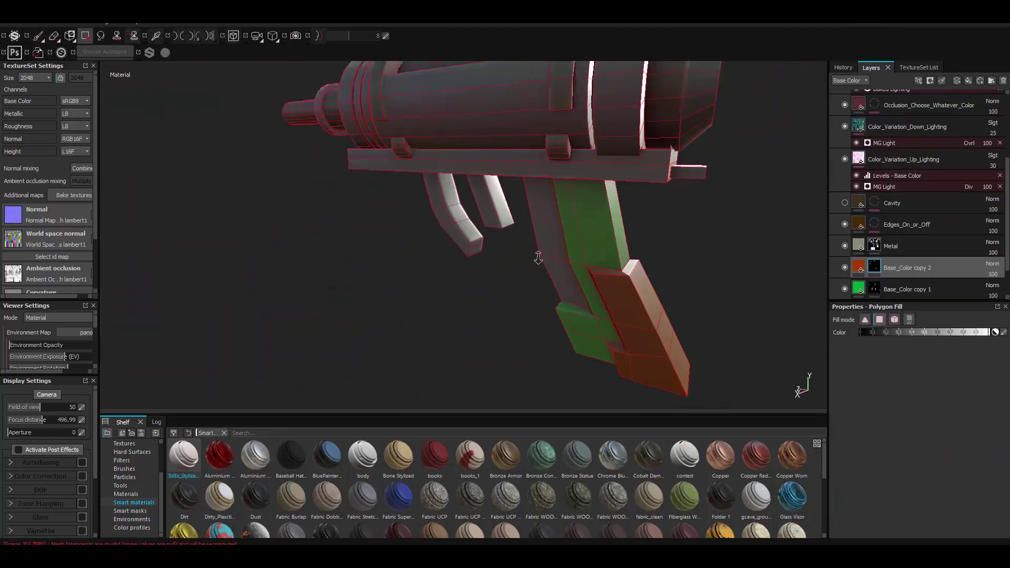
right_click_drag(462, 377, 434, 296, "alt")
left_click(475, 337)
right_click_drag(475, 338, 447, 295, "alt")
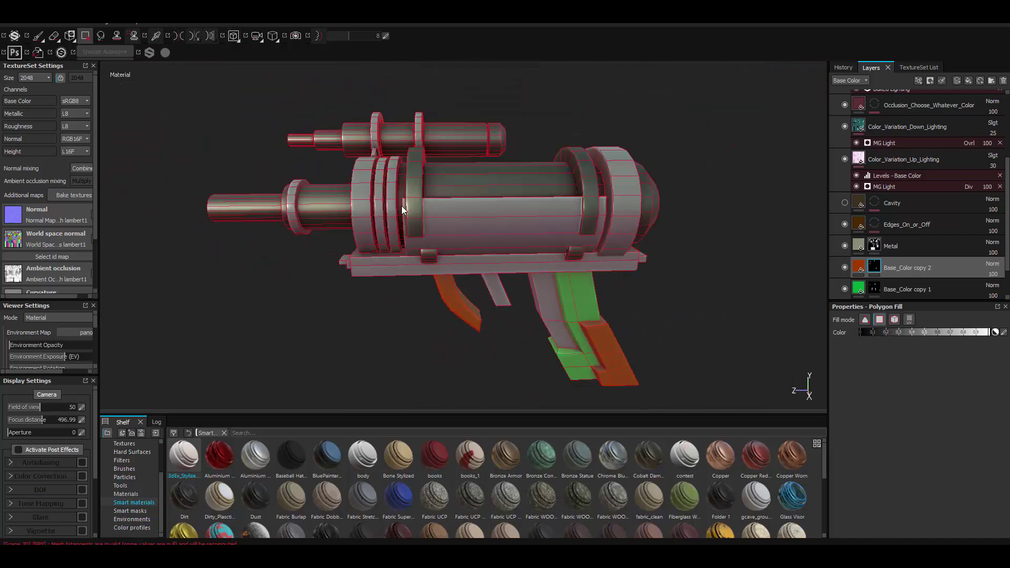
left_click_drag(447, 294, 410, 244, "alt")
right_click_drag(410, 244, 414, 264, "alt")
left_click(395, 258)
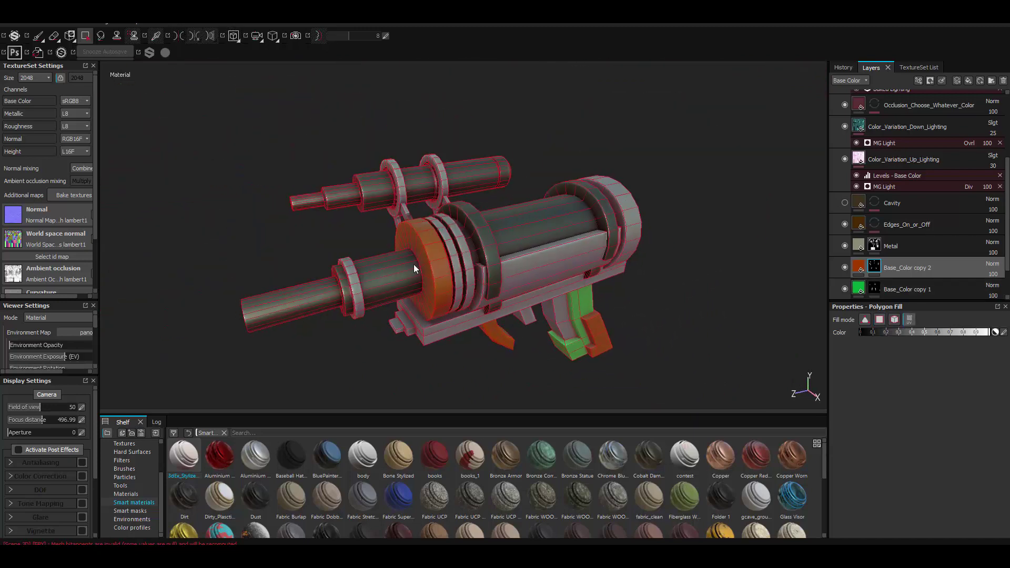
mouse_move(525, 275)
left_mouse_down("alt")
mouse_move(411, 276)
mouse_move(511, 205)
mouse_move(537, 253)
left_mouse_up("alt")
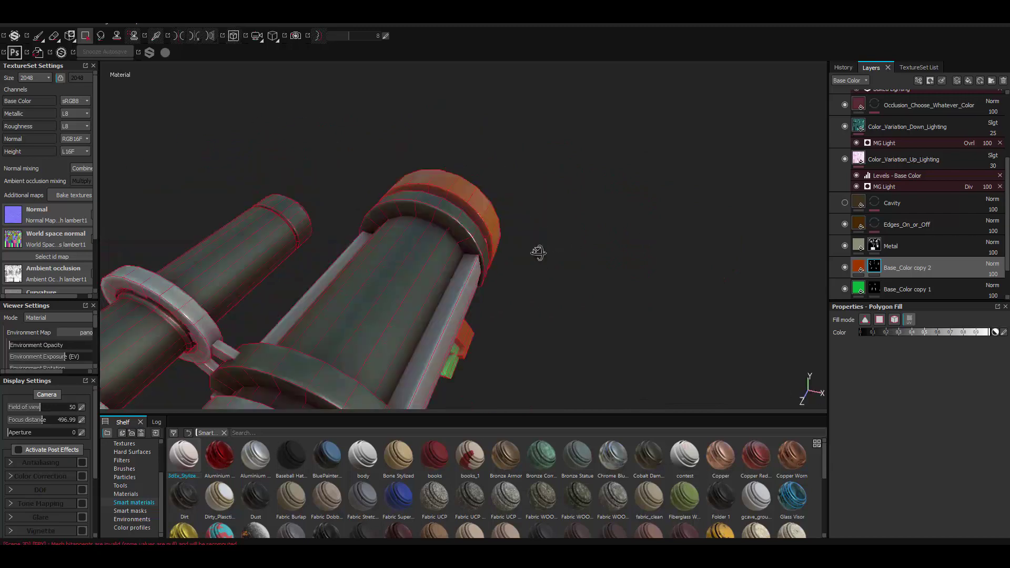
mouse_move(537, 252)
right_mouse_down("alt")
mouse_move(456, 232)
mouse_move(474, 253)
mouse_move(442, 226)
right_mouse_up("alt")
- Return to the green Base_Color copy 1 layer and review the body with the paint brush
left_click(862, 288)
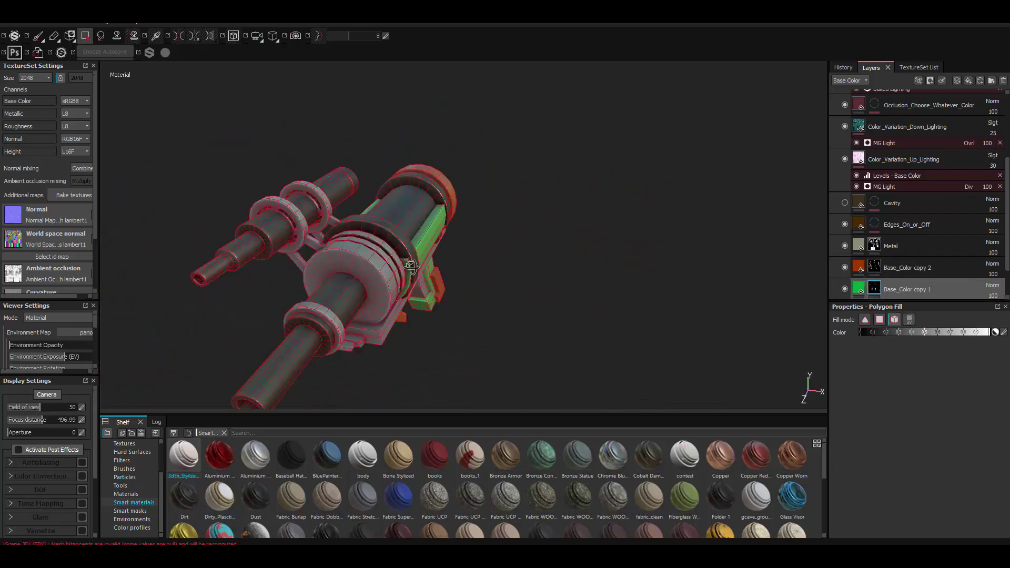
left_click_drag(442, 226, 421, 242, "alt")
right_click_drag(421, 242, 436, 264, "alt")
left_click_drag(339, 239, 521, 273, "alt")
mouse_move(520, 273)
right_mouse_down("alt")
mouse_move(552, 295)
mouse_move(649, 283)
right_mouse_up("alt")
key("1")
left_click_drag(369, 210, 400, 227, "alt")
- Check the Metal layer's colour and close its picker
right_click_drag(400, 226, 421, 210, "alt")
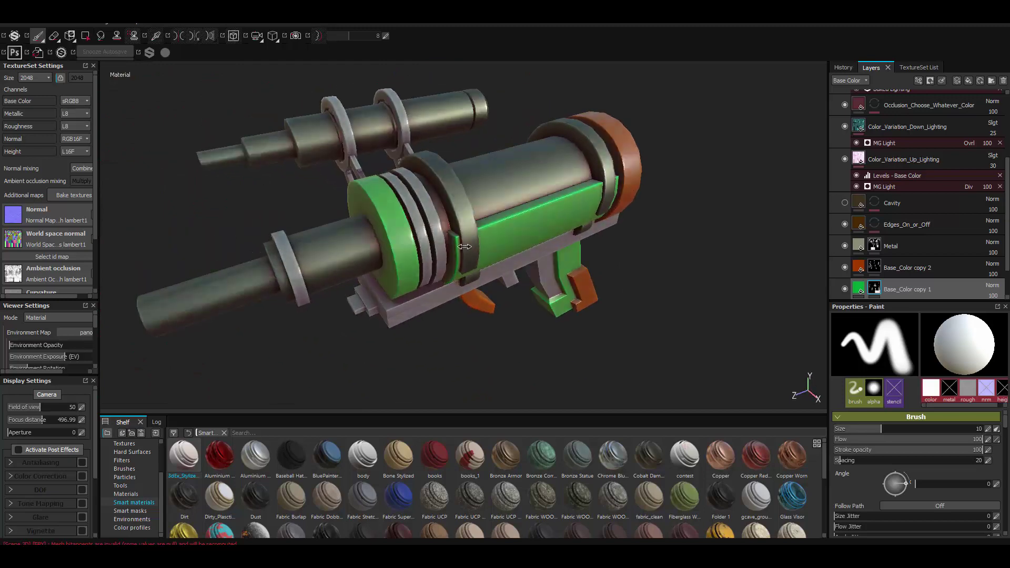
left_click_drag(421, 210, 473, 220, "alt")
scroll(912, 269, "down", 1)
left_click(856, 247)
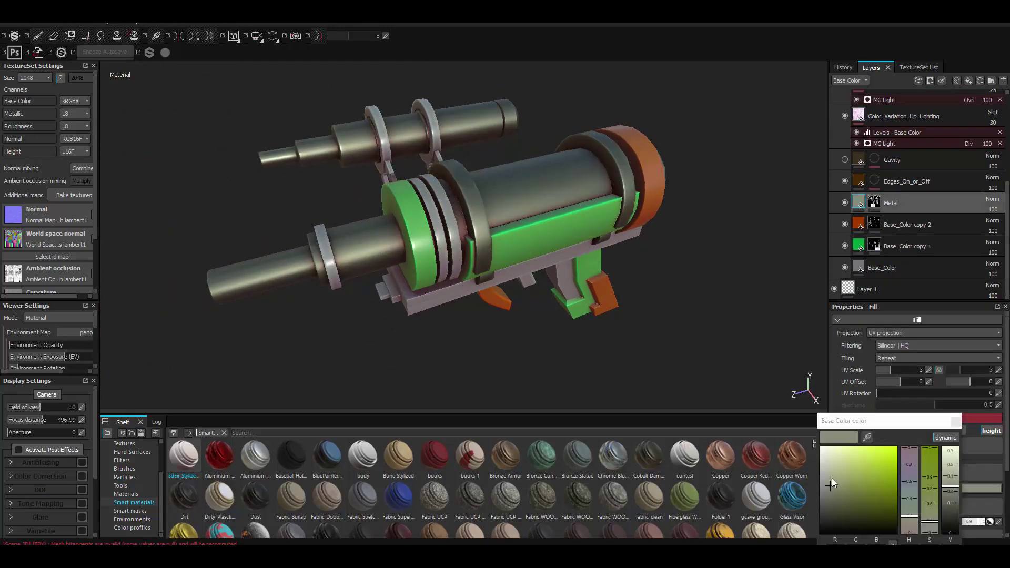
left_click(891, 203)
- Change the Base_Color layer's colour to a deep brownish red
left_click(858, 268)
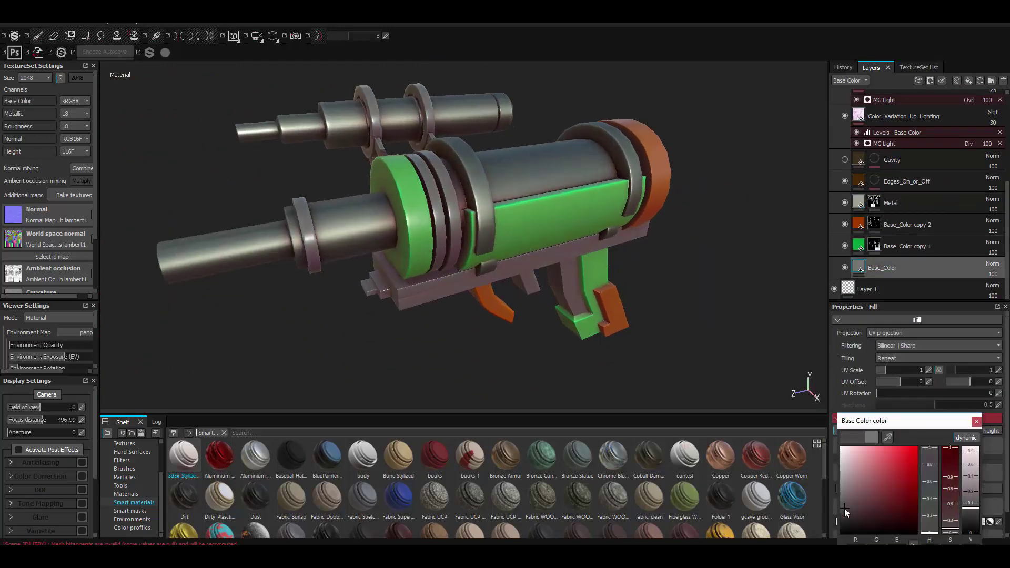
left_click_drag(474, 237, 526, 273, "alt")
mouse_move(526, 274)
right_mouse_down("alt")
mouse_move(538, 302)
mouse_move(538, 279)
right_mouse_up("alt")
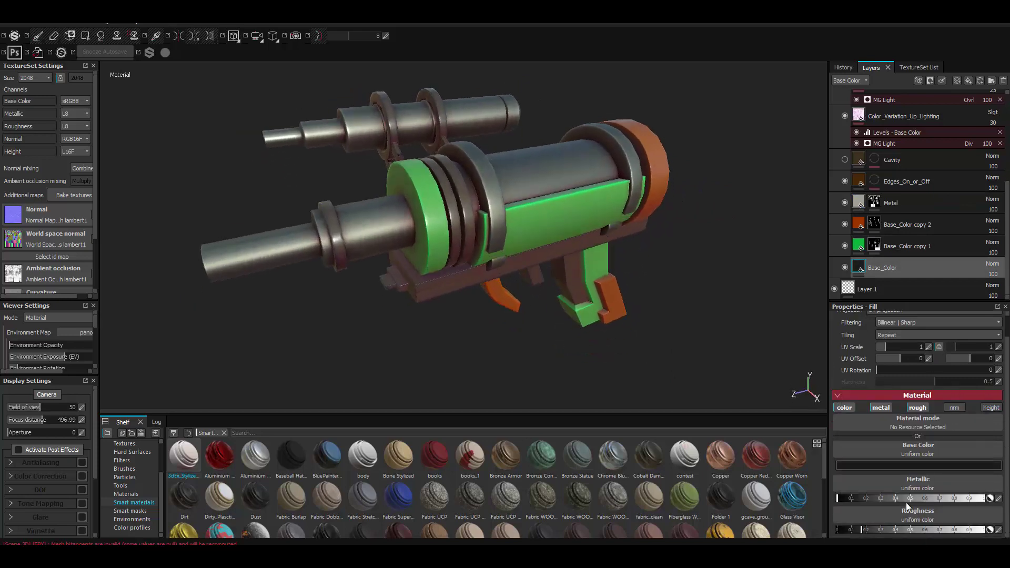
mouse_move(539, 279)
left_mouse_down("alt")
mouse_move(473, 263)
mouse_move(526, 237)
left_mouse_up("alt")
right_click_drag(527, 236, 526, 211, "alt")
middle_click_drag(526, 210, 514, 205, "alt")
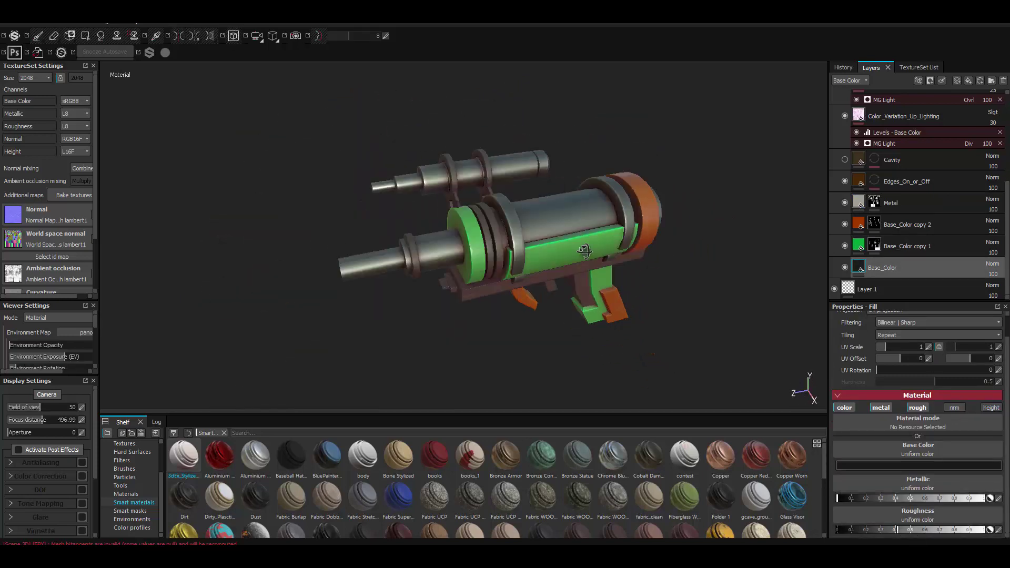
left_click_drag(514, 205, 489, 211, "alt")
right_click_drag(489, 210, 474, 232, "alt")
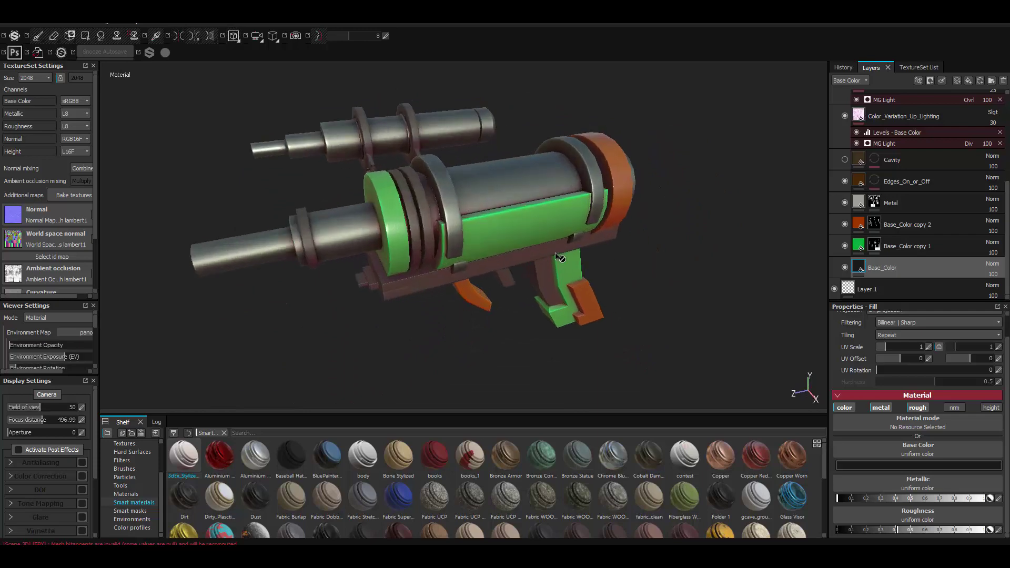
- Duplicate the orange colour layer, make the copy teal, and set its mask to polygon fill
key("ctrl+d")
key("1")
left_click(858, 223)
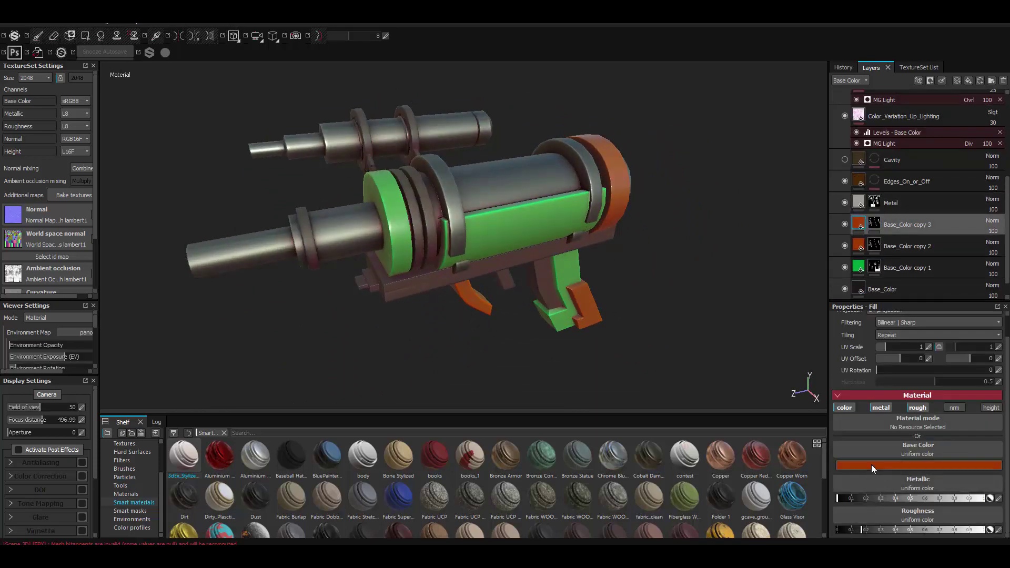
left_click(970, 465)
left_click(887, 479)
left_click(931, 405)
left_click(874, 224)
key("4")
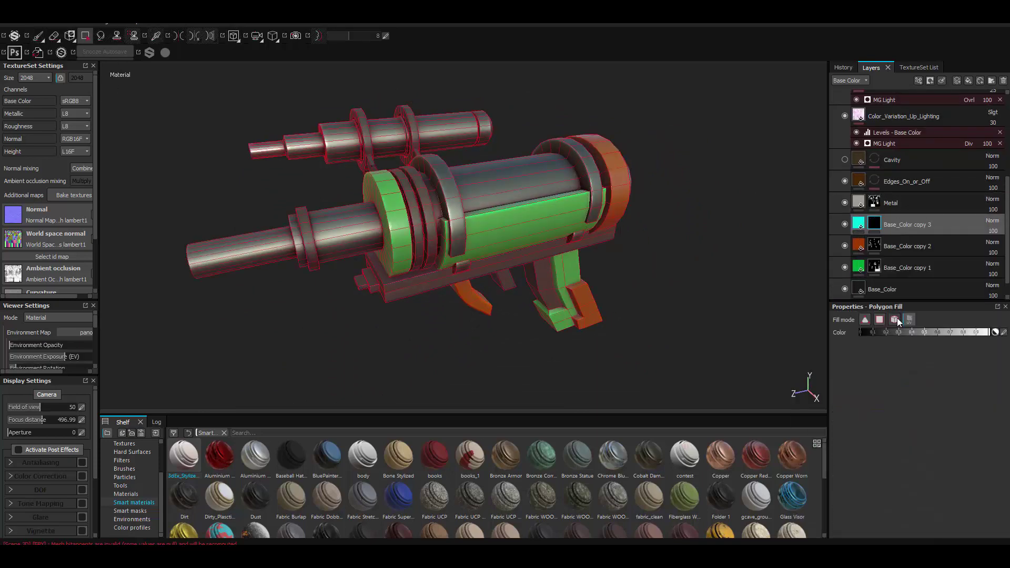
- Move the teal layer above Metal and frame the coloured main cylinder
left_click_drag(474, 211, 500, 162, "alt")
right_click_drag(499, 163, 487, 239, "alt")
left_click_drag(899, 228, 899, 203)
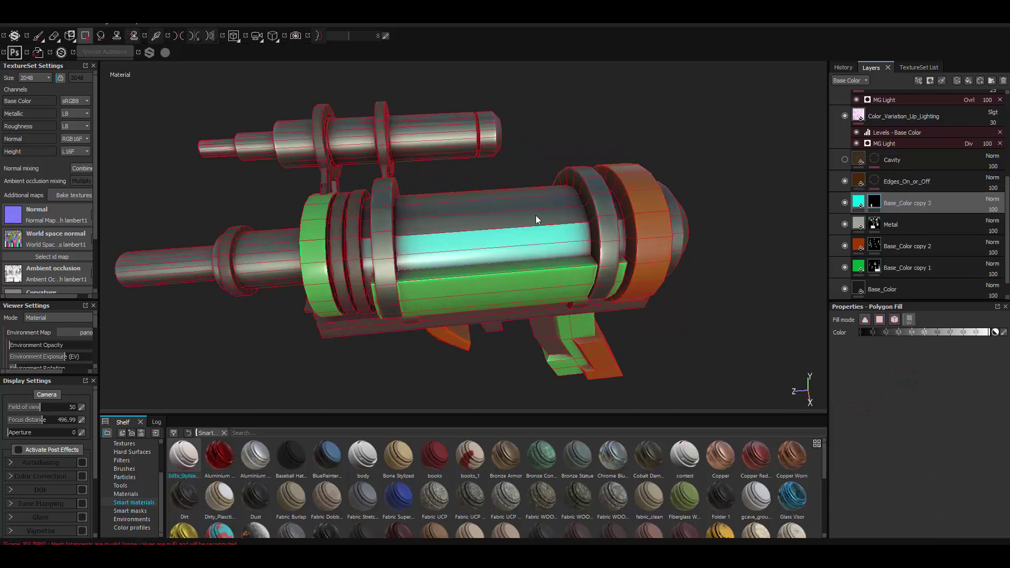
left_click_drag(537, 219, 494, 219, "alt")
right_click_drag(494, 219, 495, 236, "alt")
mouse_move(494, 237)
left_mouse_down("alt")
mouse_move(501, 277)
mouse_move(474, 274)
left_mouse_up("alt")
key("1")
right_click_drag(474, 273, 468, 307, "alt")
left_click_drag(469, 307, 123, 160, "alt")
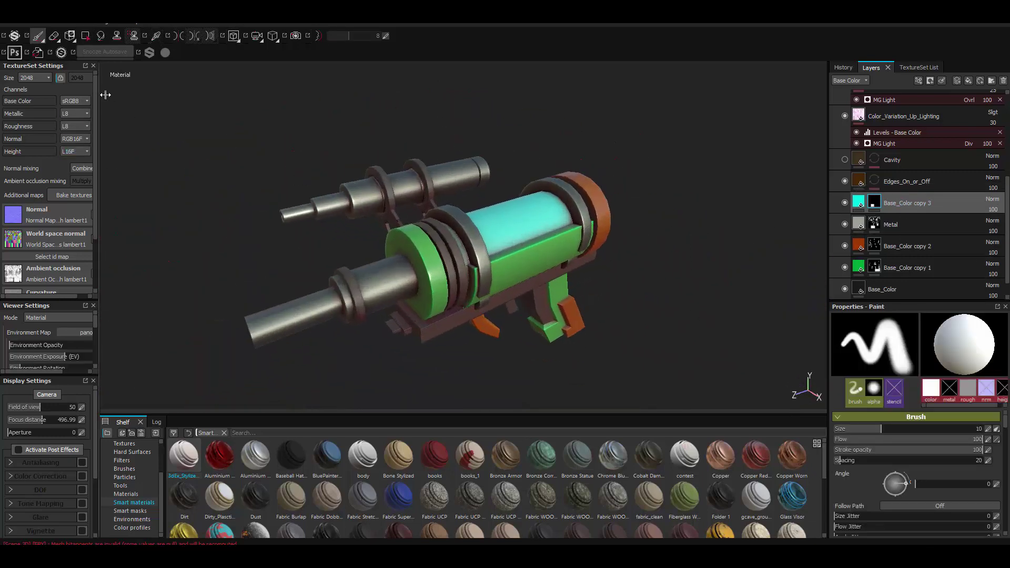
- Add a new fill layer at the top of the layer stack
left_click_drag(105, 95, 162, 95)
scroll(904, 132, "up", 5)
left_click(905, 101)
- Make the new fill layer emissive-only, with a cyan emissive colour
left_click(980, 81)
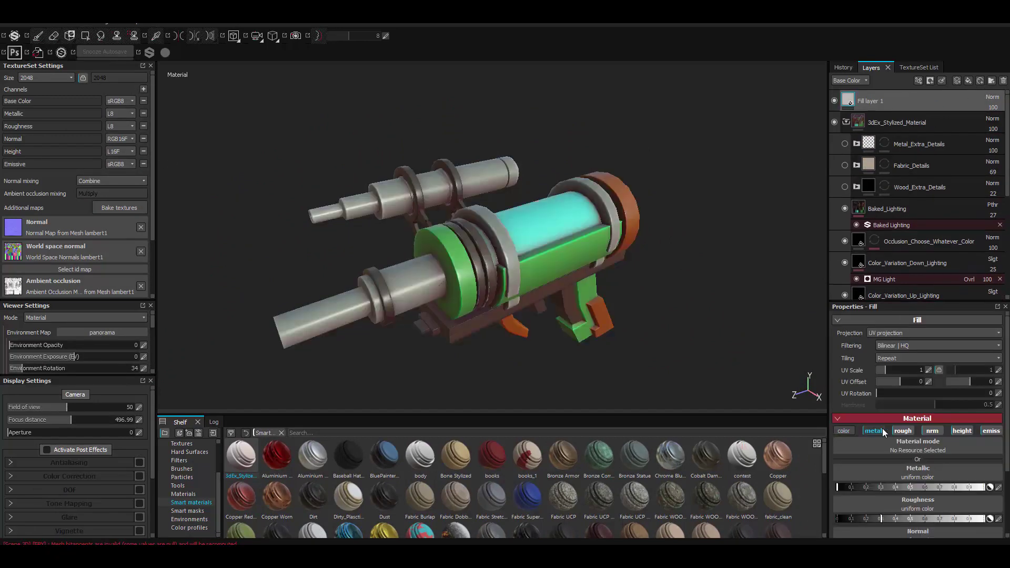
left_click(874, 431)
left_click(903, 431)
left_click(932, 431)
left_click(963, 431)
left_click(991, 430)
left_click(921, 489)
left_click(890, 472)
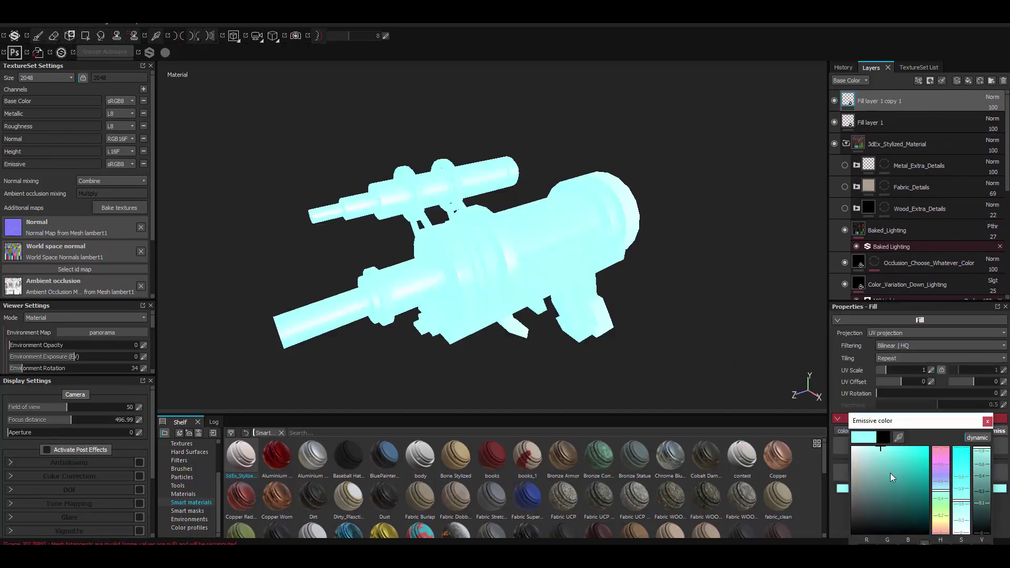
- Add a black mask to the fill layer and set the brush size to 5.22
right_click(895, 101)
left_click(902, 161)
left_click(234, 35)
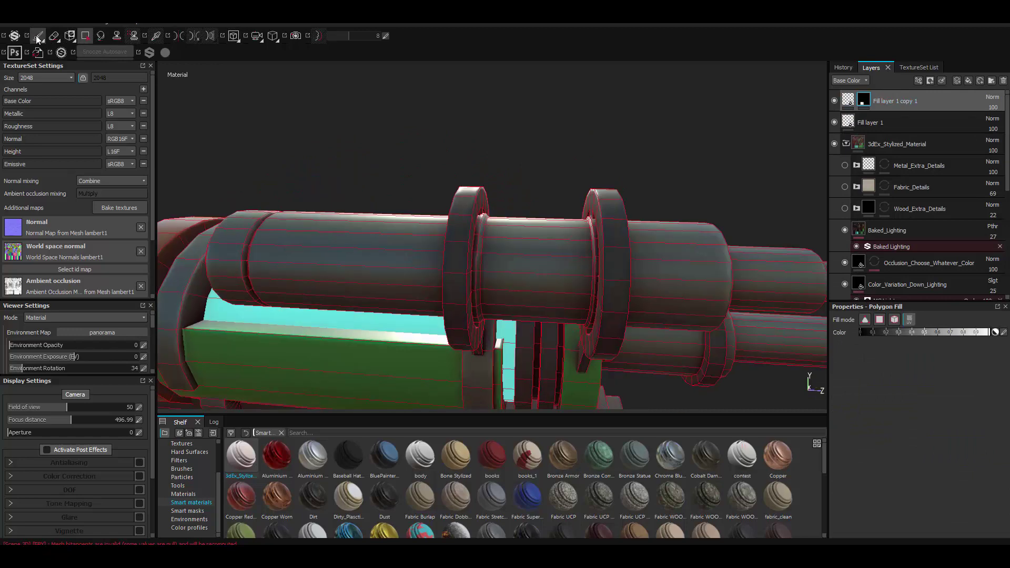
left_click(37, 35)
right_click_drag(531, 257, 510, 257, "ctrl")
- Select the Metal copy 1 layer's mask for painting
scroll(510, 256, "down", 2)
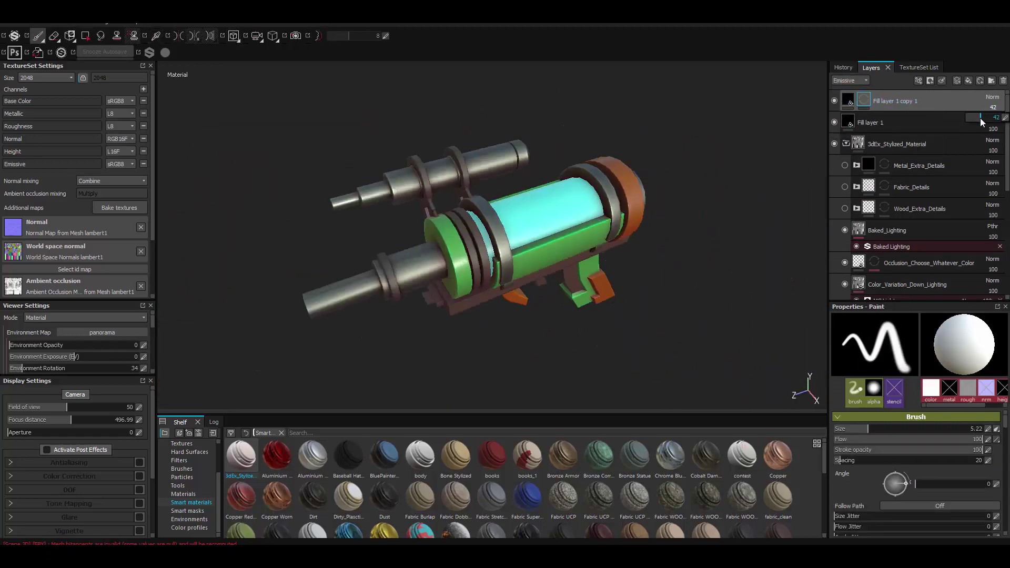
mouse_move(631, 253)
left_mouse_down("alt")
mouse_move(620, 271)
mouse_move(417, 263)
left_mouse_up("alt")
scroll(521, 244, "up", 3)
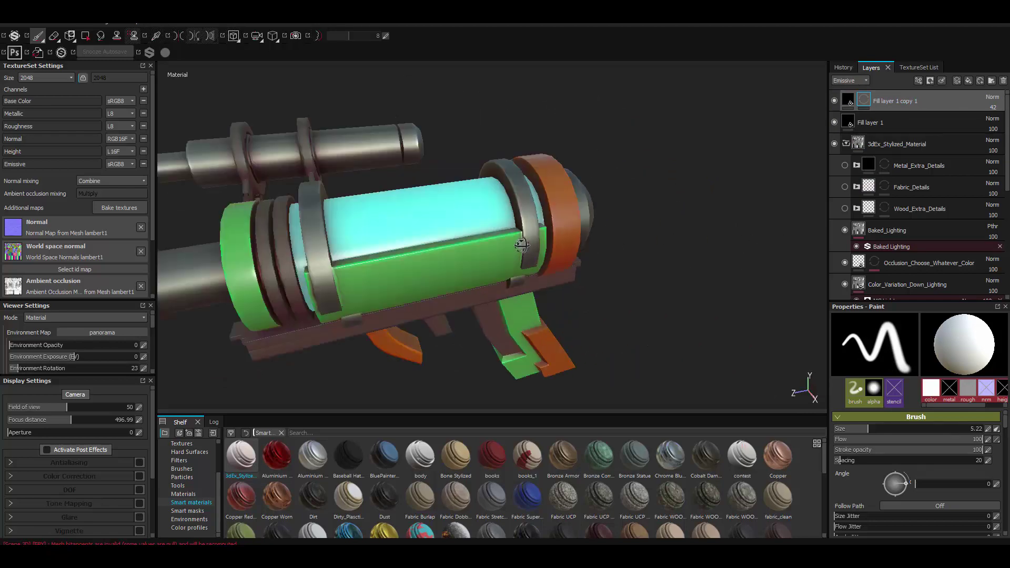
scroll(914, 250, "down", 2)
left_click(902, 221)
left_click(875, 204)
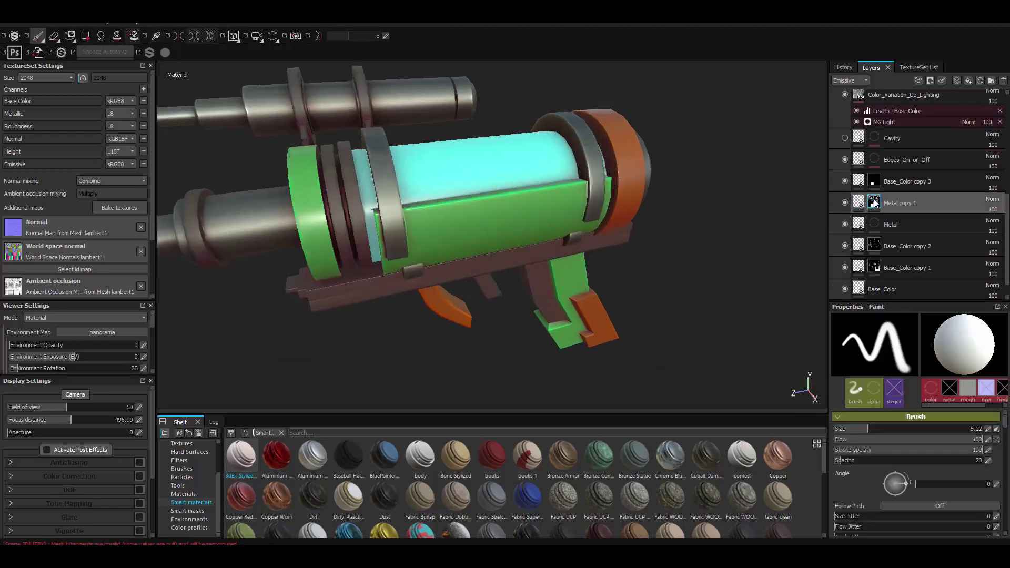
- Show the alpha library and check Metal copy 1's fill colour, returning to its mask
left_click(180, 460)
left_click_drag(474, 263, 797, 497, "alt")
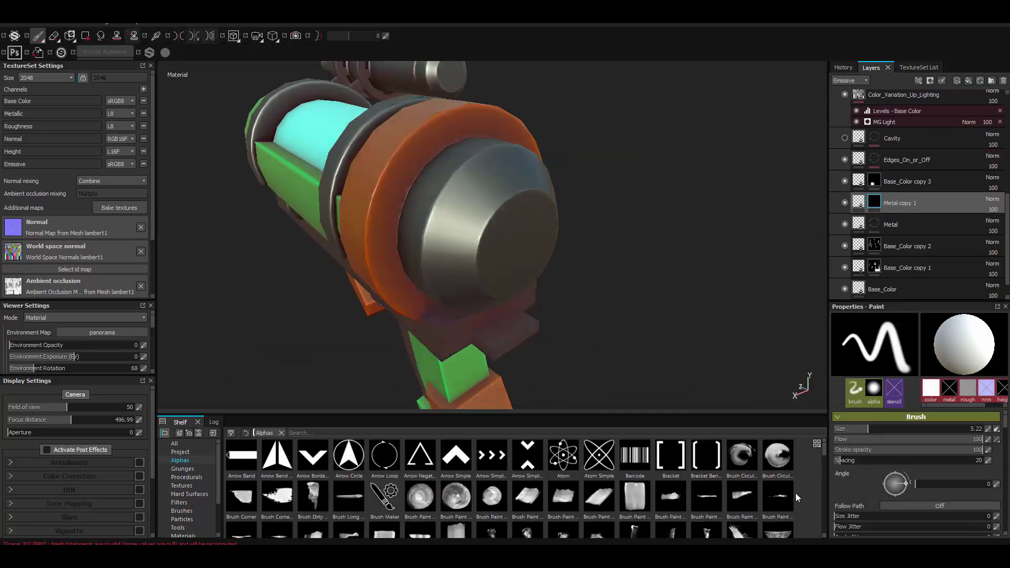
mouse_move(457, 236)
left_mouse_down("alt")
mouse_move(475, 245)
mouse_move(429, 219)
mouse_move(474, 272)
mouse_move(474, 235)
mouse_move(473, 269)
left_mouse_up("alt")
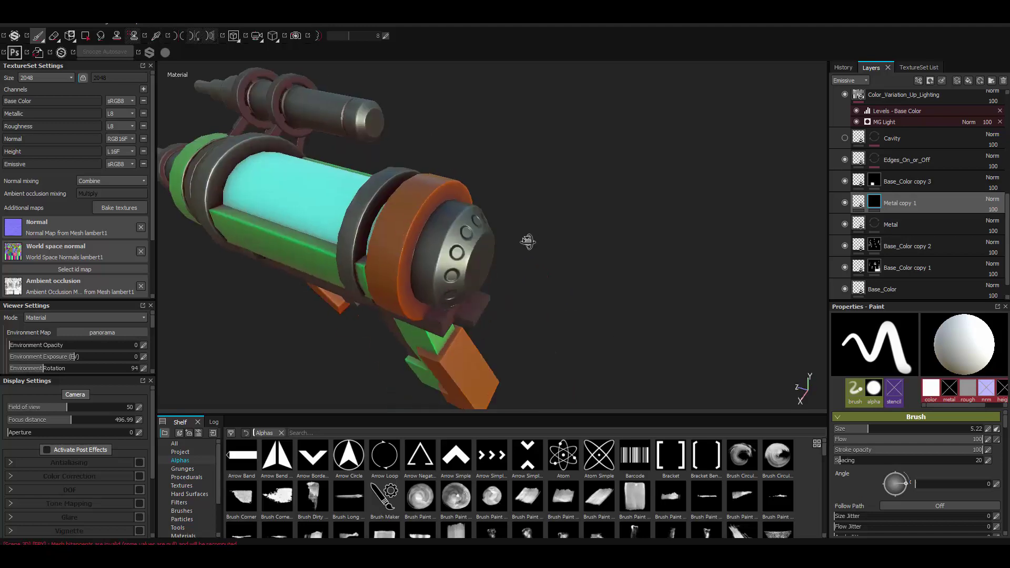
left_click(858, 203)
left_click(958, 339)
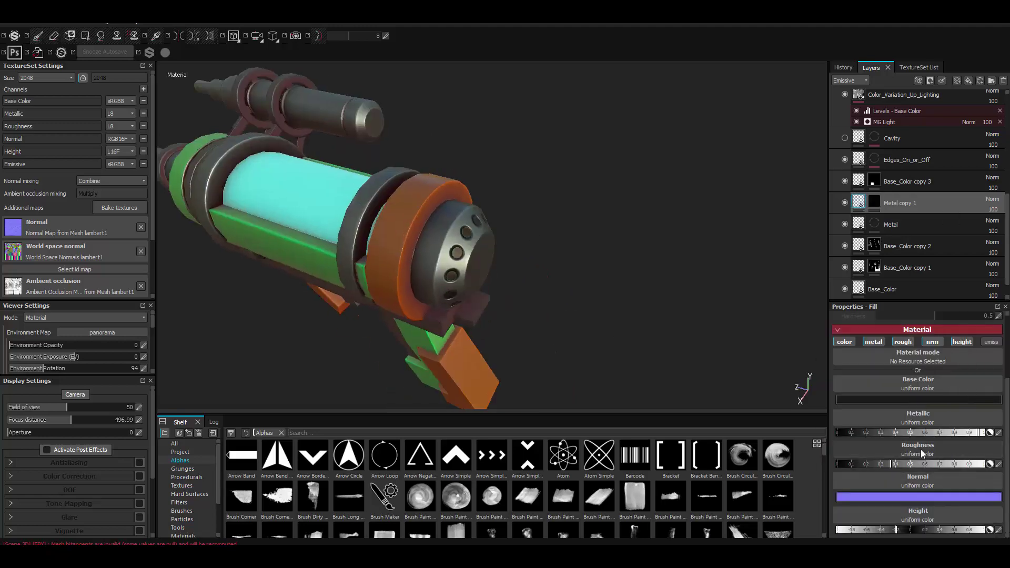
left_click_drag(737, 315, 591, 221, "alt")
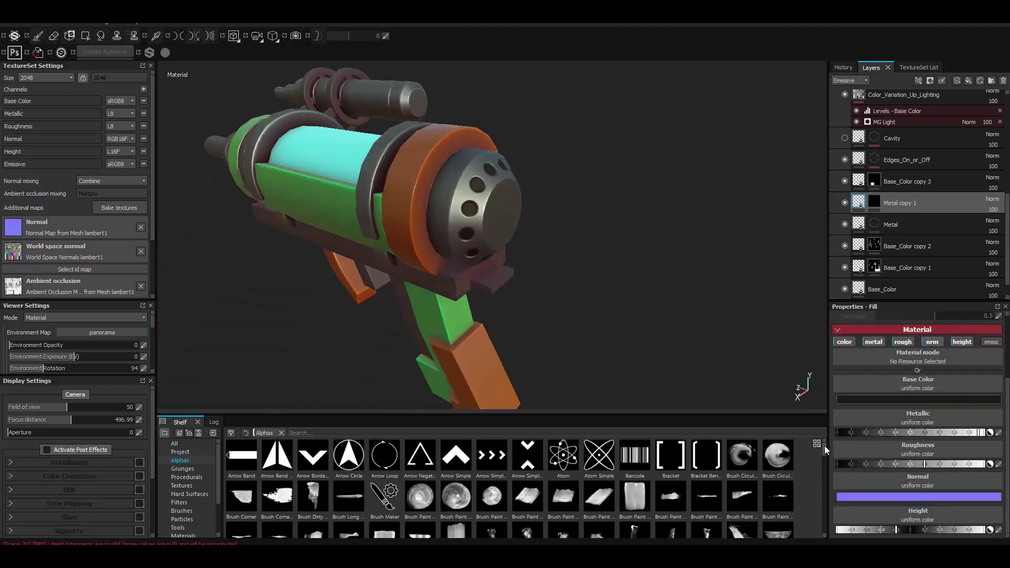
left_click(874, 202)
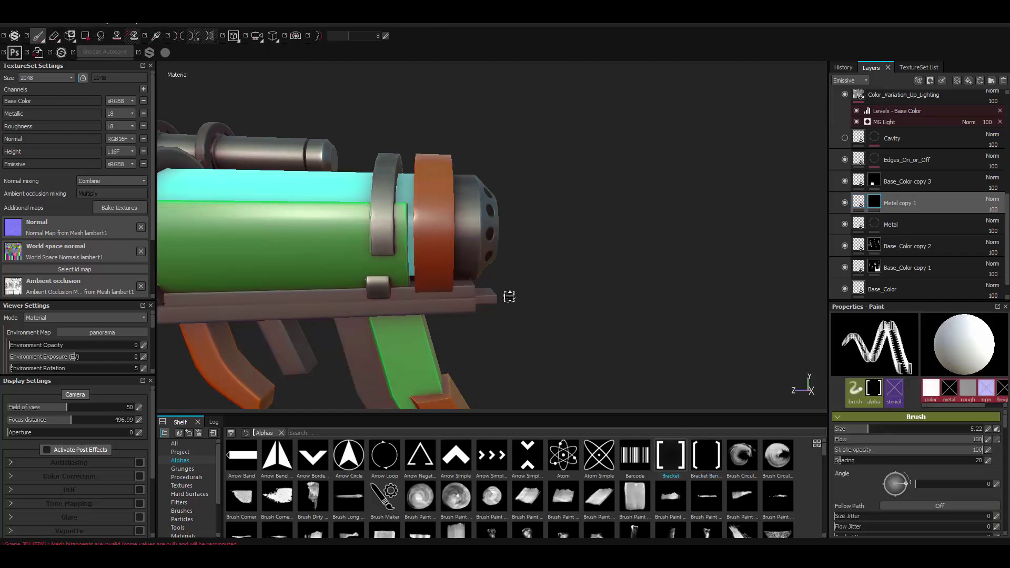
- Choose the Claws Spots alpha and face the barrel's front end
scroll(825, 456, "down", 2)
scroll(825, 460, "down", 2)
scroll(825, 463, "down", 2)
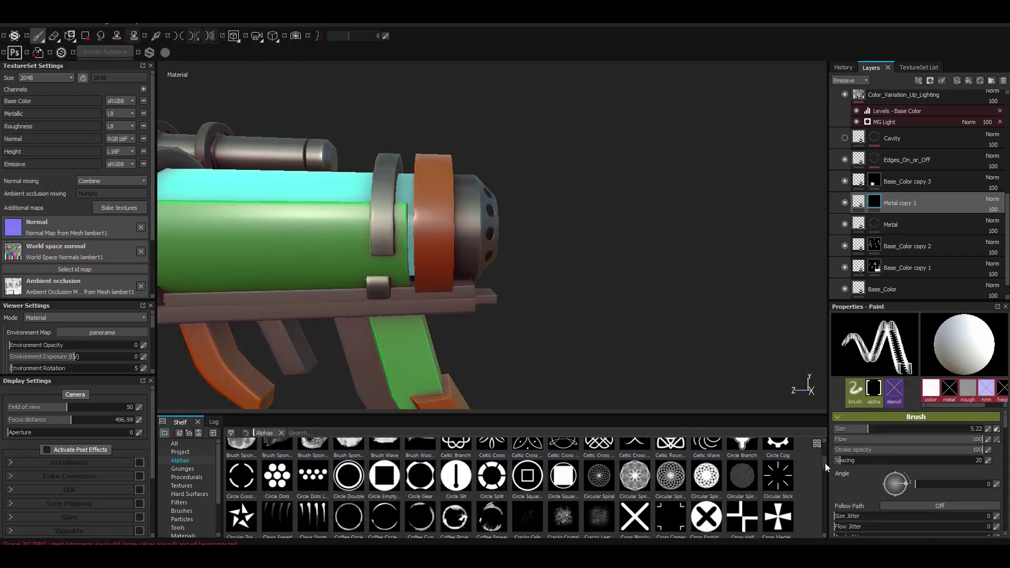
left_click(314, 513)
left_click_drag(437, 230, 738, 493, "alt")
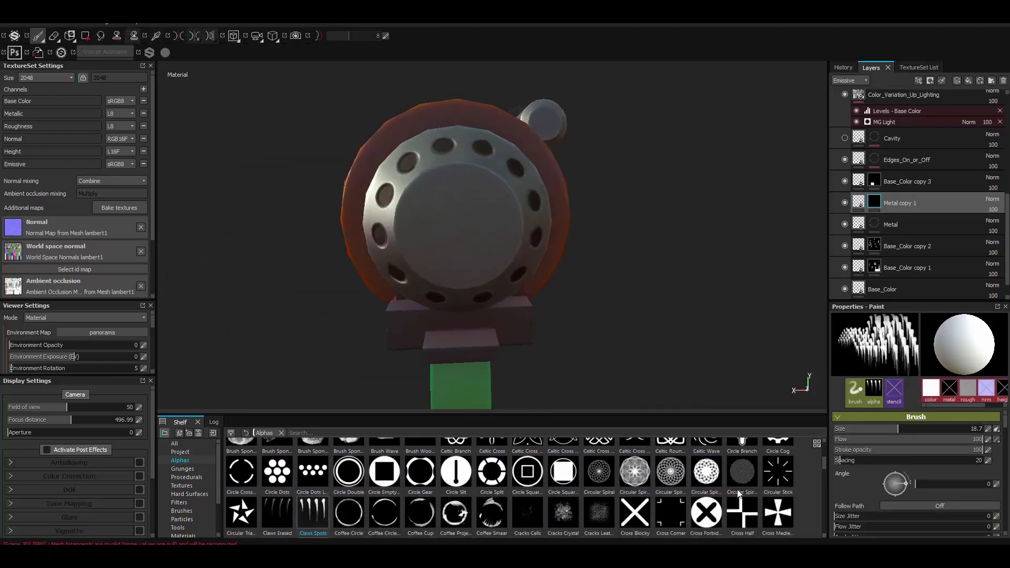
scroll(820, 466, "up", 1)
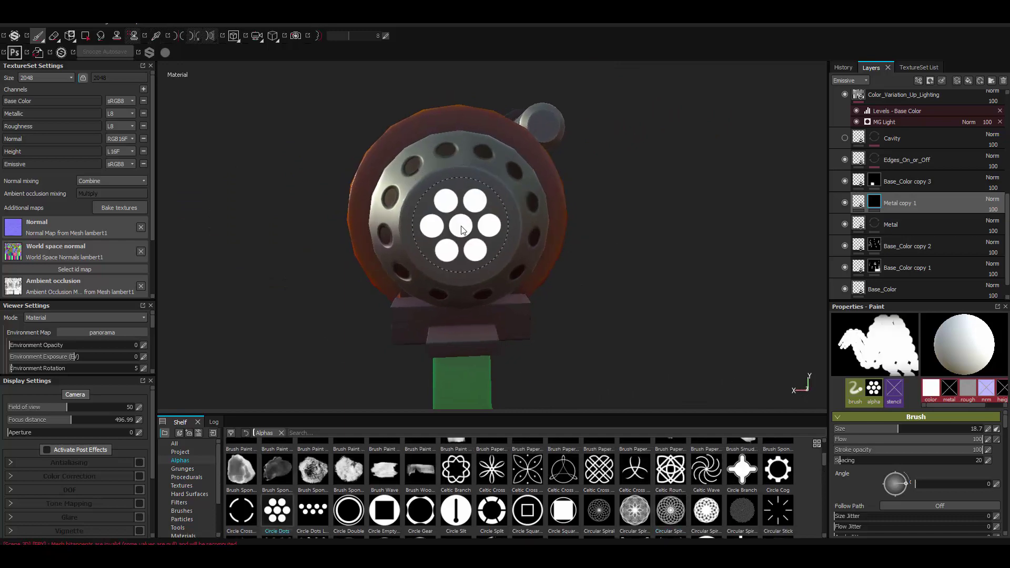
- Orbit around the barrel's front cap to place and check the stamped holes
left_click_drag(462, 230, 596, 253, "alt")
scroll(482, 232, "up", 2)
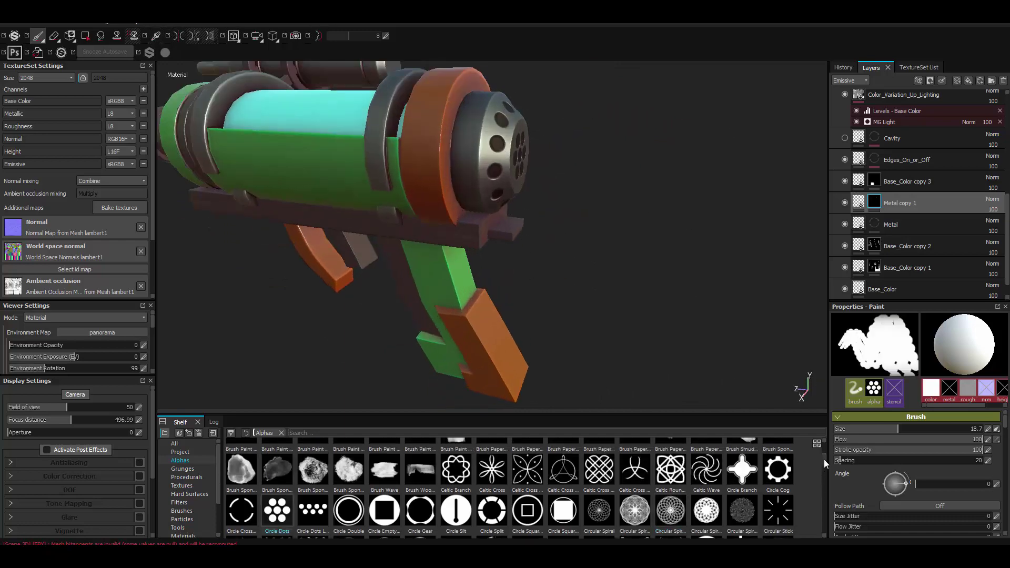
mouse_move(482, 232)
left_mouse_down("alt")
mouse_move(510, 250)
mouse_move(605, 263)
left_mouse_up("alt")
scroll(823, 459, "down", 1)
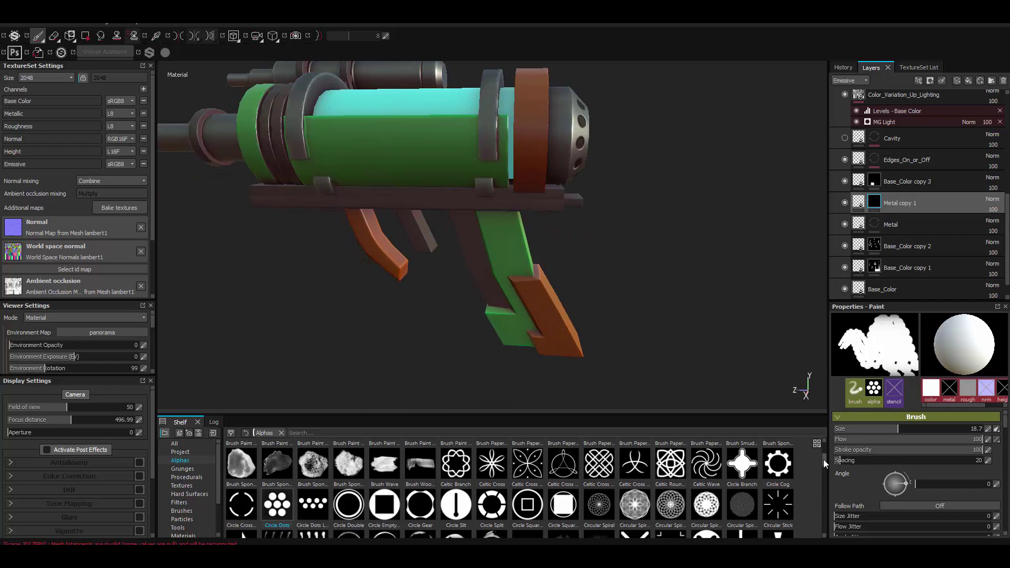
left_click_drag(658, 306, 498, 295, "alt")
left_click_drag(641, 272, 501, 372, "alt")
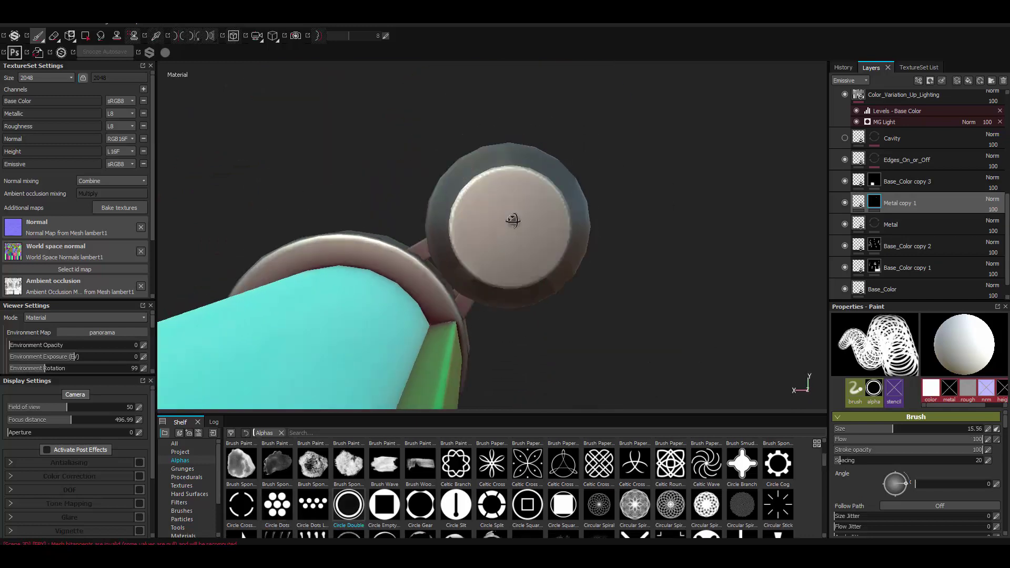
mouse_move(513, 220)
left_mouse_down("alt")
mouse_move(591, 248)
mouse_move(561, 255)
mouse_move(598, 234)
mouse_move(444, 225)
mouse_move(519, 230)
left_mouse_up("alt")
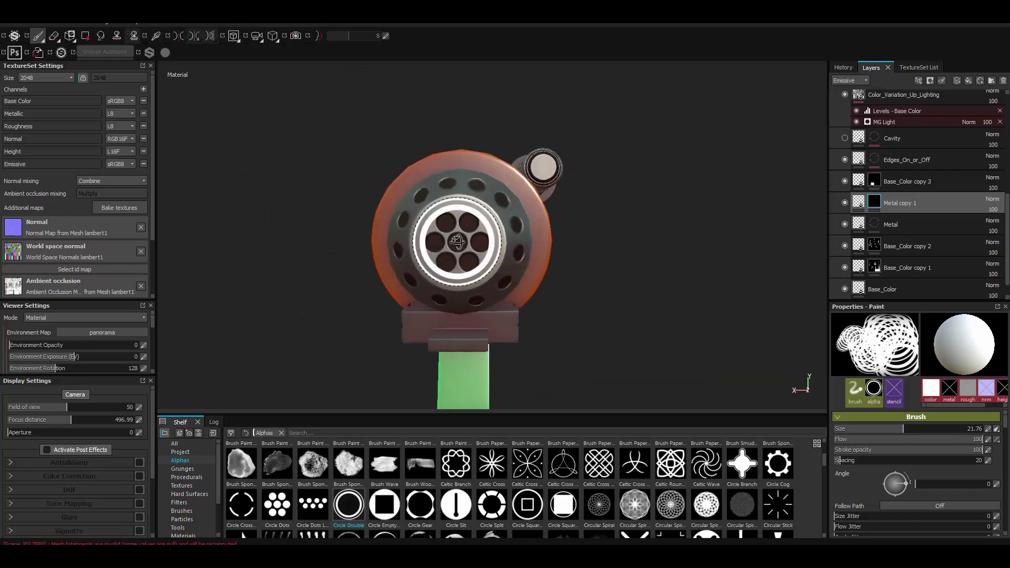
left_click_drag(456, 242, 600, 235, "alt")
left_click_drag(552, 172, 541, 181, "alt")
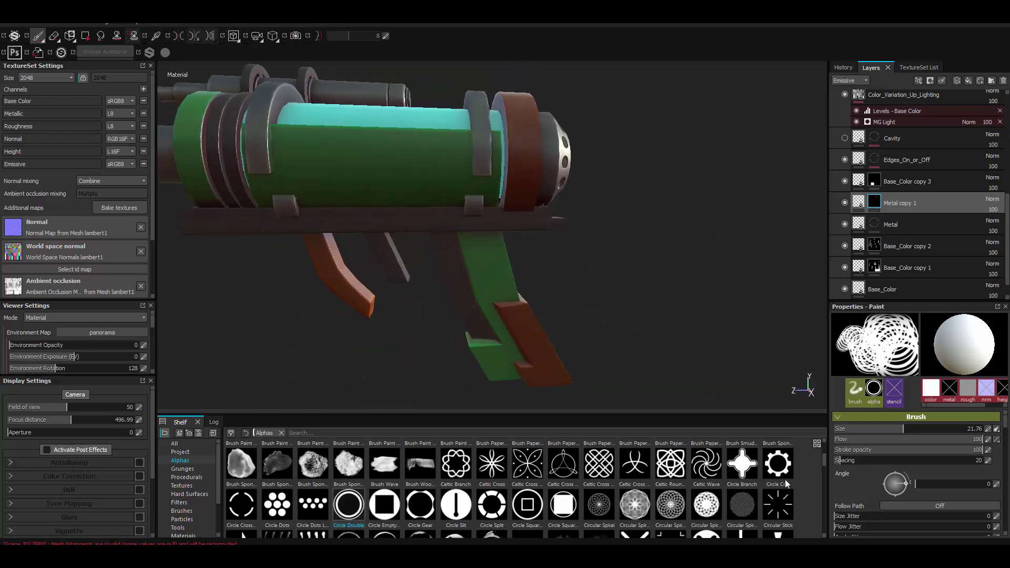
- Frame the gun, rotate the lighting, and enlarge the brush for a bigger stamp
scroll(824, 465, "down", 2)
scroll(826, 468, "down", 2)
scroll(833, 479, "down", 2)
scroll(835, 490, "down", 2)
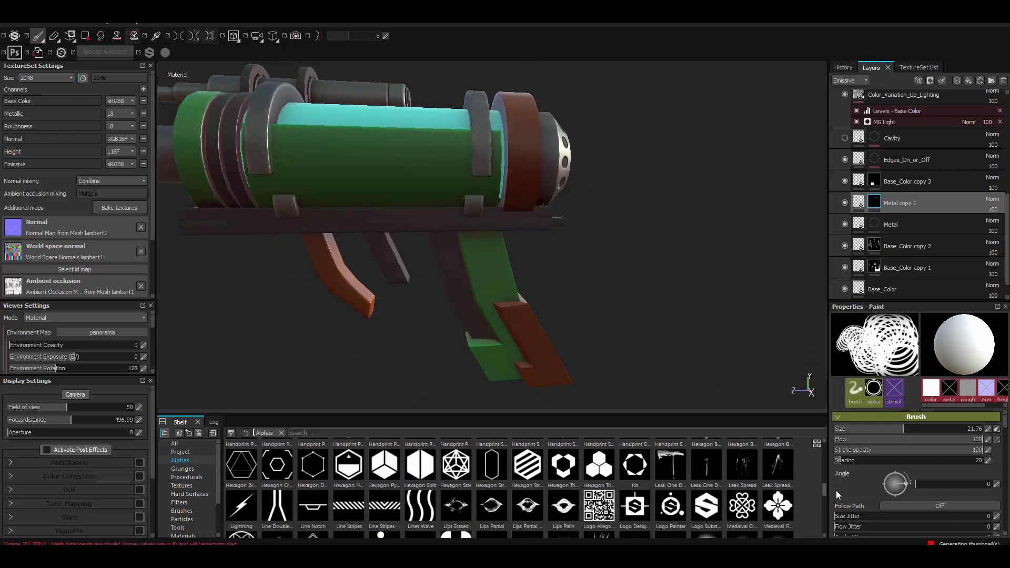
middle_click_drag(416, 190, 449, 199, "alt")
left_click_drag(562, 208, 579, 221, "alt")
right_click_drag(579, 221, 599, 234, "alt")
right_click_drag(600, 234, 605, 236, "shift")
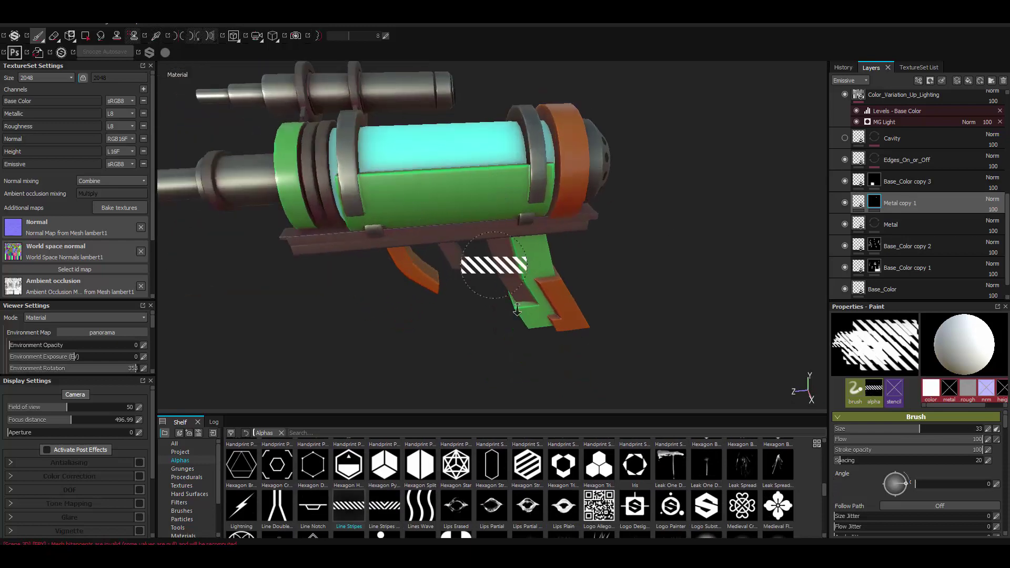
left_click_drag(605, 237, 626, 234, "alt")
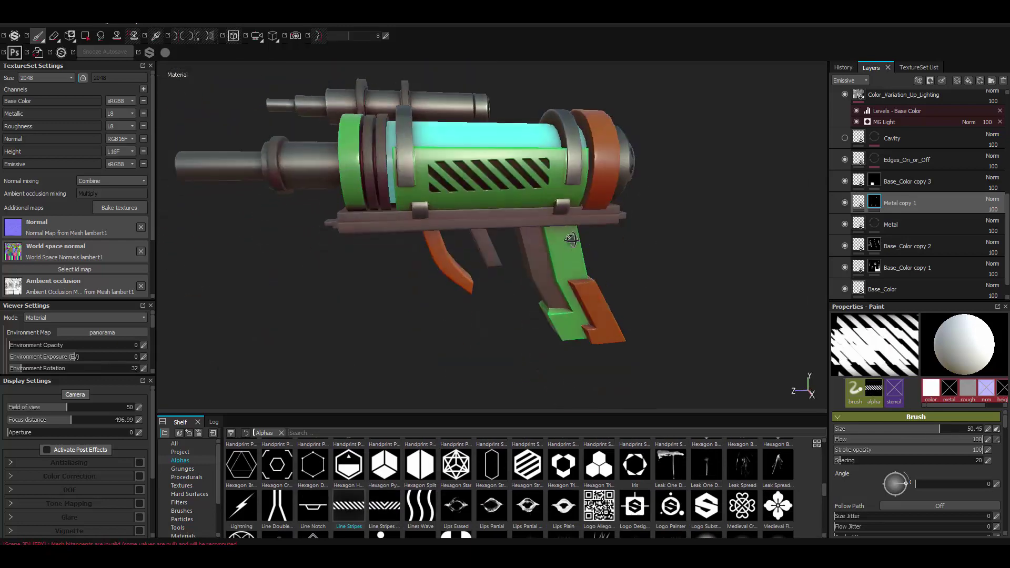
right_click_drag(626, 234, 663, 234, "shift")
left_click_drag(825, 491, 829, 504)
- Stamp a Square Vent grille onto the green cylinder's side
left_click(313, 479)
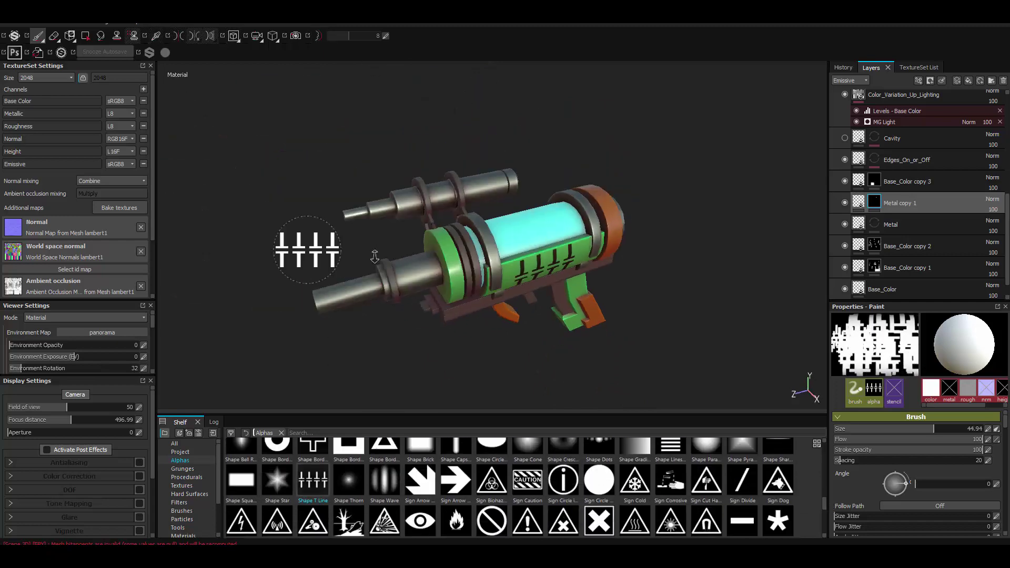
left_click_drag(368, 264, 709, 378, "alt")
left_click_drag(826, 502, 826, 512)
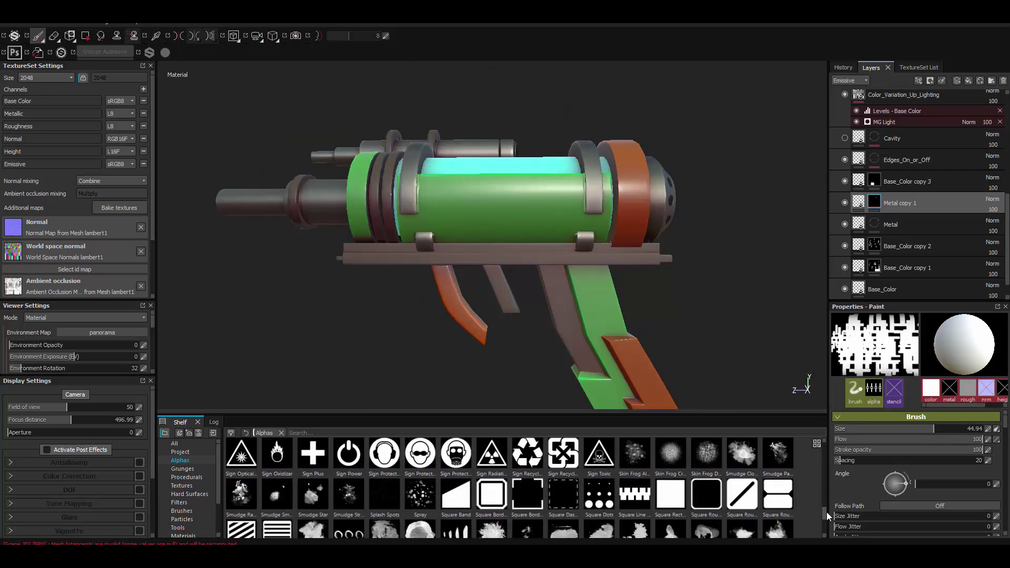
left_click(277, 494)
left_click(548, 215)
mouse_move(547, 214)
left_mouse_down("alt")
mouse_move(515, 304)
mouse_move(683, 247)
mouse_move(542, 252)
mouse_move(755, 276)
mouse_move(639, 281)
mouse_move(663, 284)
left_mouse_up("alt")
- Stamp a triangle-pattern mark on the cylinder and orbit to check it
left_click(778, 454)
left_click_drag(826, 520, 826, 526)
left_click(599, 474)
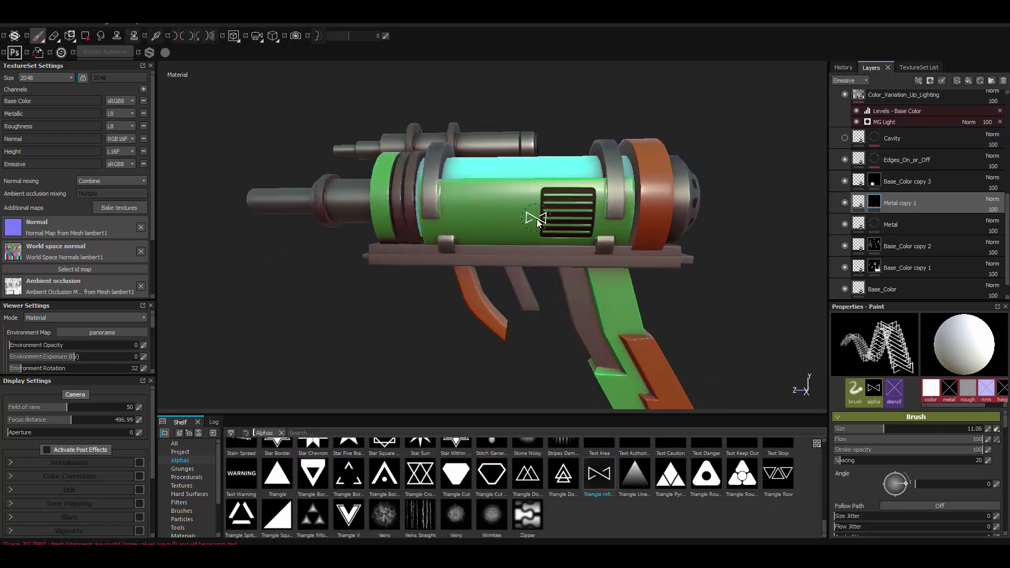
left_click(550, 213)
left_click_drag(570, 283, 562, 278, "alt")
mouse_move(520, 215)
left_mouse_down("alt")
mouse_move(523, 131)
mouse_move(721, 243)
mouse_move(684, 231)
mouse_move(714, 249)
left_mouse_up("alt")
- Shrink the stamp size and check the chevrons on the orange ring
right_click_drag(714, 249, 737, 264, "alt")
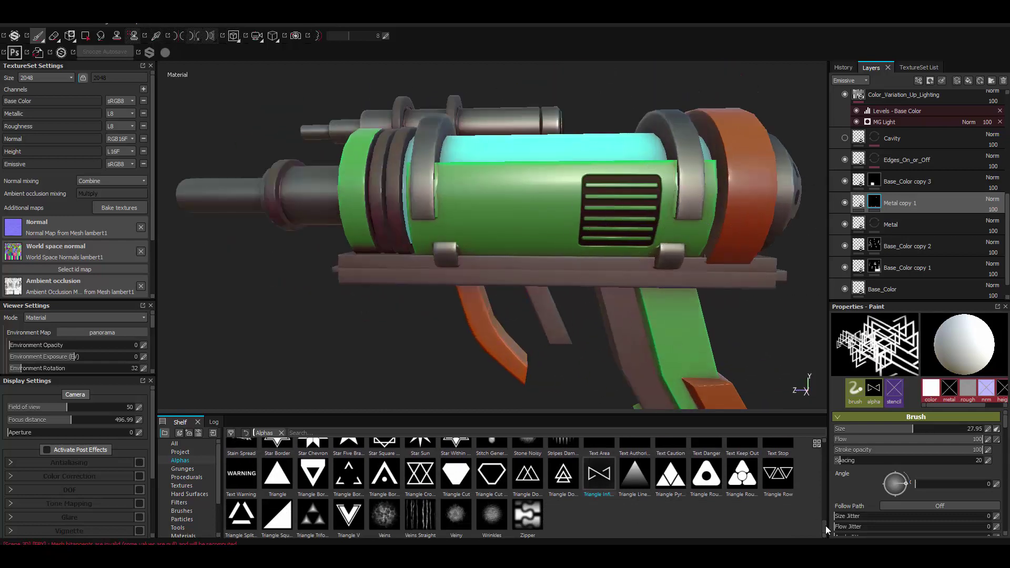
left_click_drag(467, 192, 486, 205, "alt")
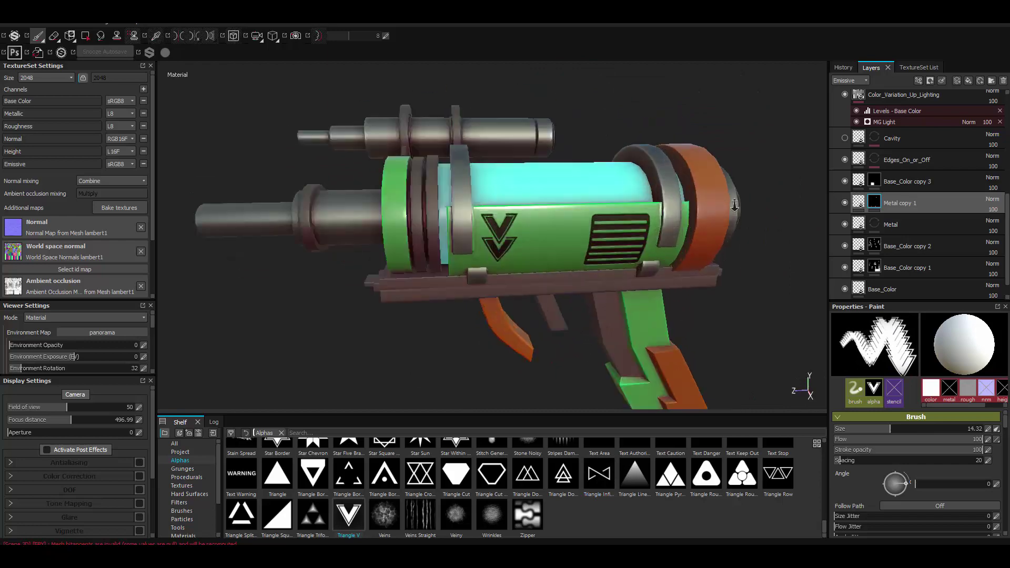
middle_click_drag(486, 205, 505, 212, "alt")
right_click_drag(505, 212, 522, 220, "alt")
right_click_drag(675, 236, 496, 198, "alt")
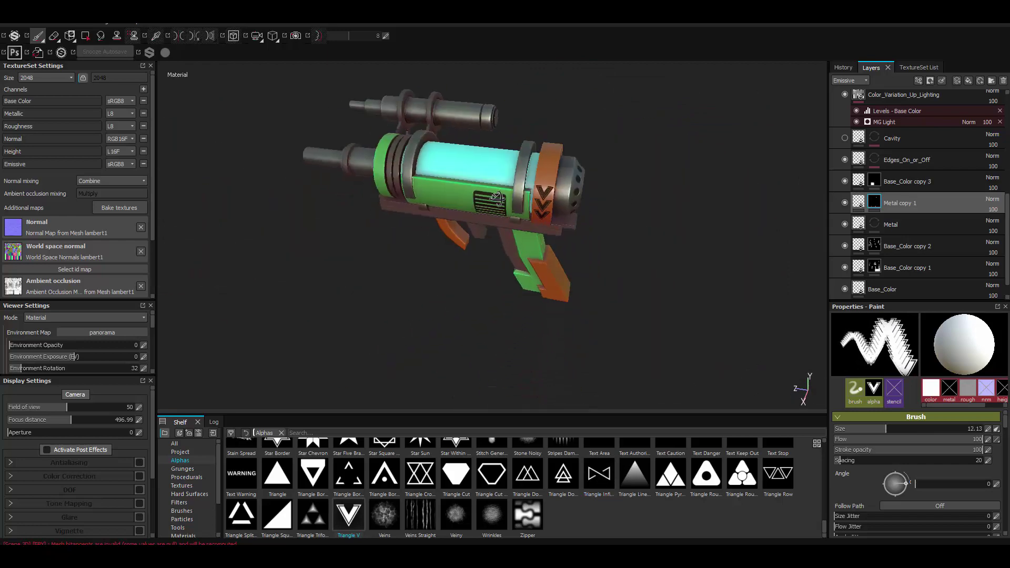
right_click_drag(566, 177, 542, 187, "alt")
left_click_drag(542, 187, 516, 195, "alt")
right_click_drag(516, 195, 484, 205, "alt")
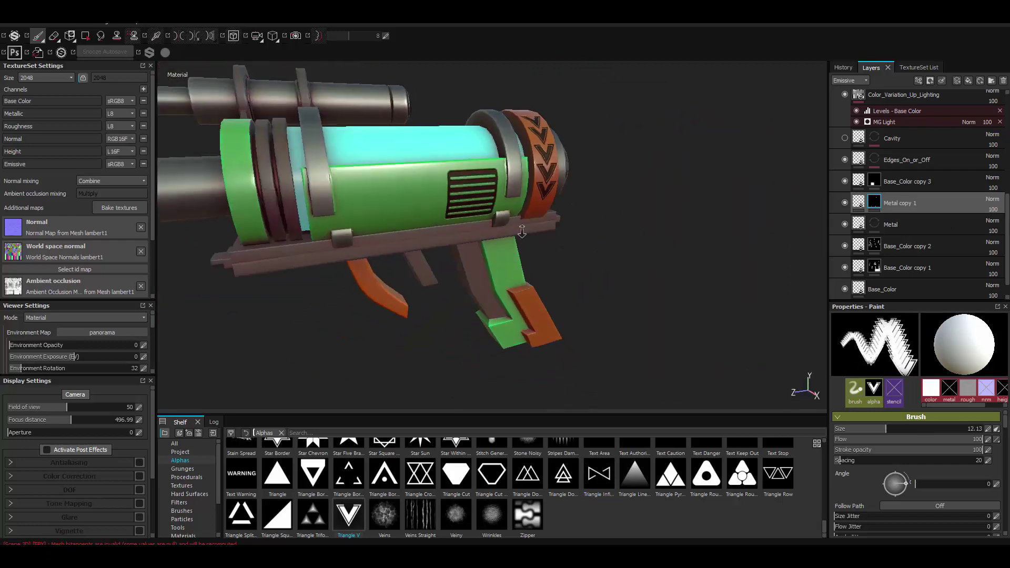
left_click_drag(484, 205, 462, 213, "alt")
right_click_drag(461, 213, 481, 214, "alt")
- Choose the Square Dashed stamp and enlarge the brush to fit around the vent
left_click_drag(824, 526, 824, 512)
left_click(635, 505)
right_click_drag(458, 258, 660, 376, "alt")
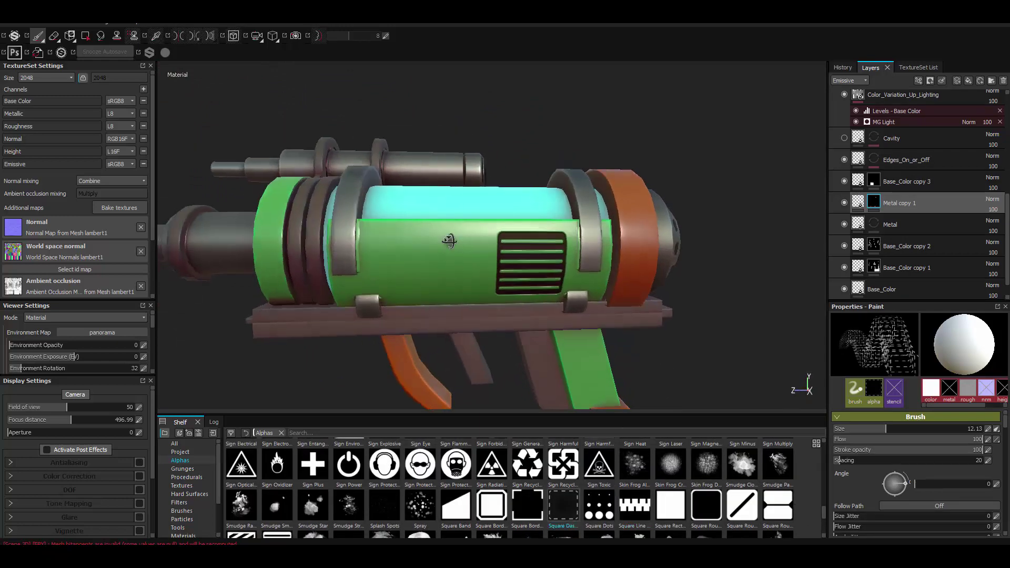
left_click(563, 505)
left_click_drag(563, 505, 516, 274, "alt")
mouse_move(516, 274)
right_mouse_down("alt")
mouse_move(472, 242)
mouse_move(578, 221)
right_mouse_up("alt")
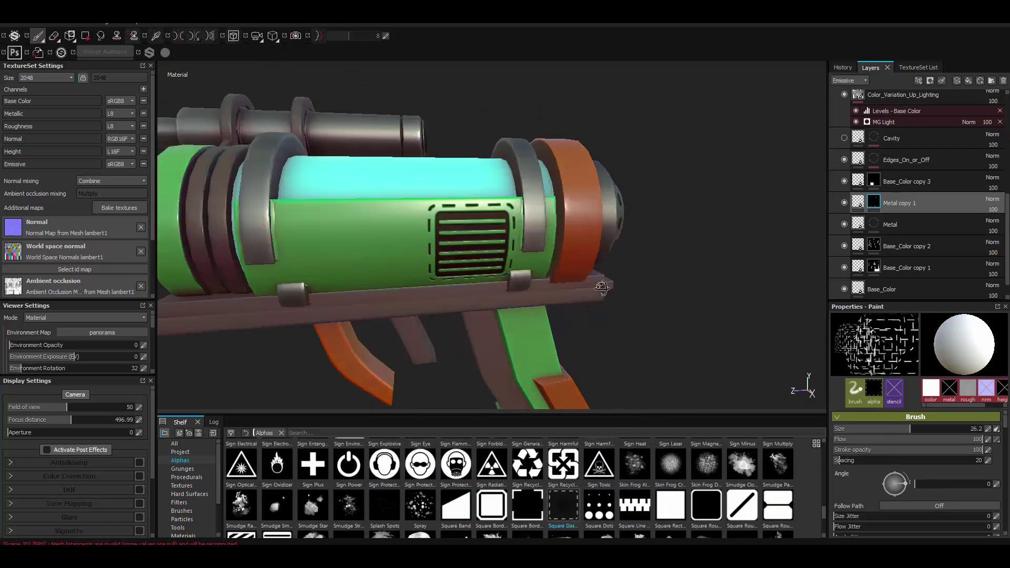
mouse_move(579, 221)
left_mouse_down("alt")
mouse_move(695, 194)
mouse_move(658, 252)
left_mouse_up("alt")
right_click_drag(657, 253, 631, 316, "alt")
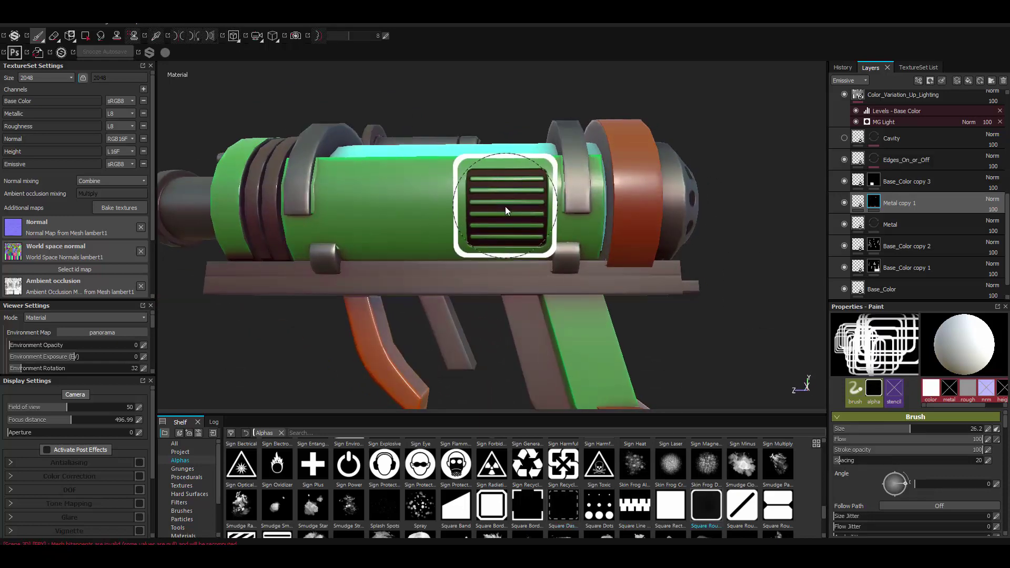
- Centre on the vent panels and reselect the Metal copy 1 layer for mask painting
right_click_drag(508, 213, 490, 173, "alt")
left_click_drag(489, 173, 473, 205, "alt")
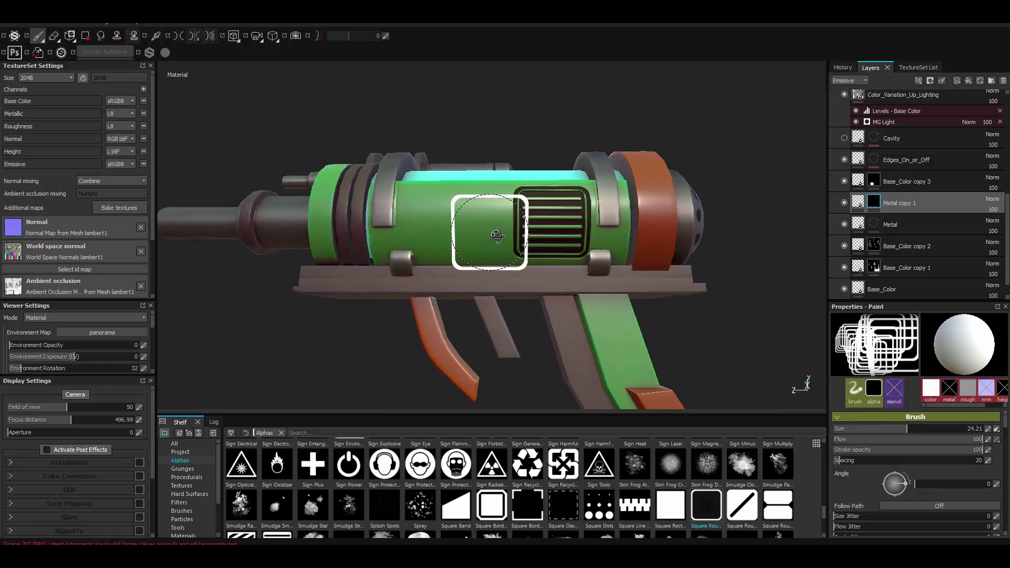
right_click_drag(473, 205, 470, 222, "alt")
right_click_drag(594, 226, 526, 200, "alt")
left_click_drag(527, 200, 473, 210, "alt")
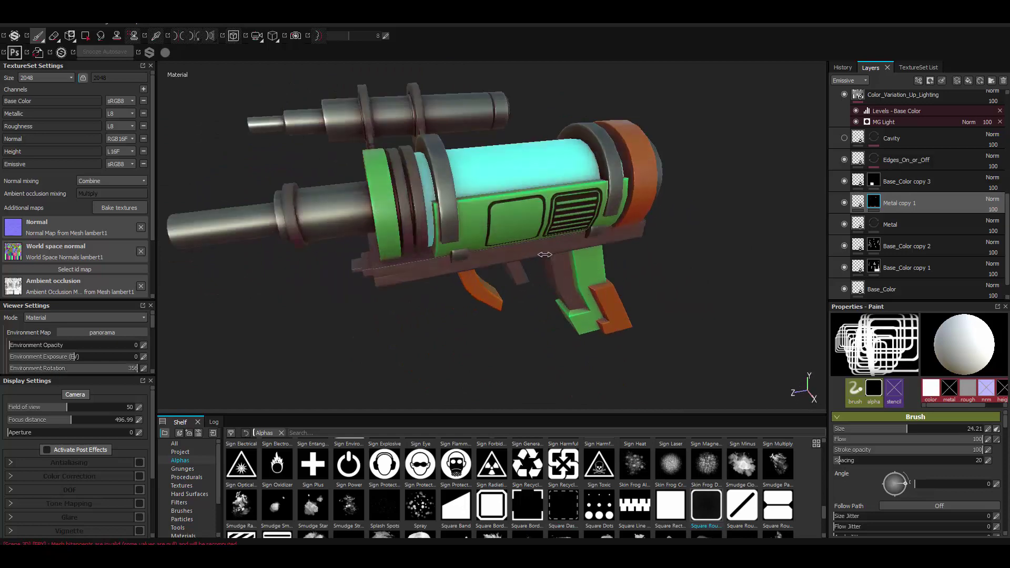
right_click_drag(474, 210, 499, 236, "alt")
left_click(857, 203)
key("1")
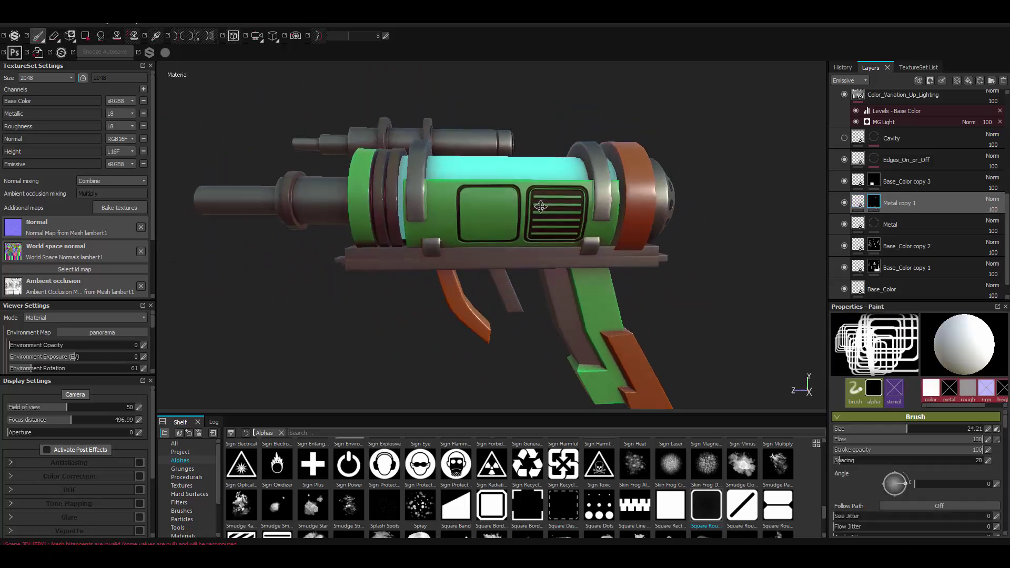
- Orbit to the gun's other side and choose the Sign Plus stamp
mouse_move(526, 253)
left_mouse_down("alt")
mouse_move(406, 300)
mouse_move(491, 217)
left_mouse_up("alt")
mouse_move(491, 217)
right_mouse_down("shift")
mouse_move(579, 221)
mouse_move(513, 205)
right_mouse_up("shift")
left_click(313, 463)
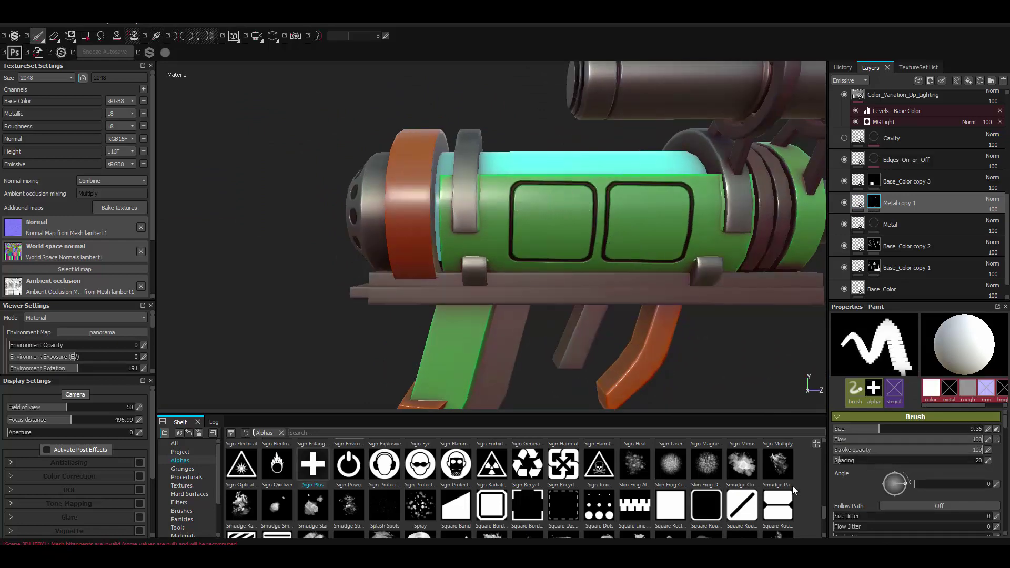
- Try a capsule-shaped stamp on the square panel
scroll(811, 495, "up", 5)
scroll(823, 500, "up", 5)
left_click(456, 496)
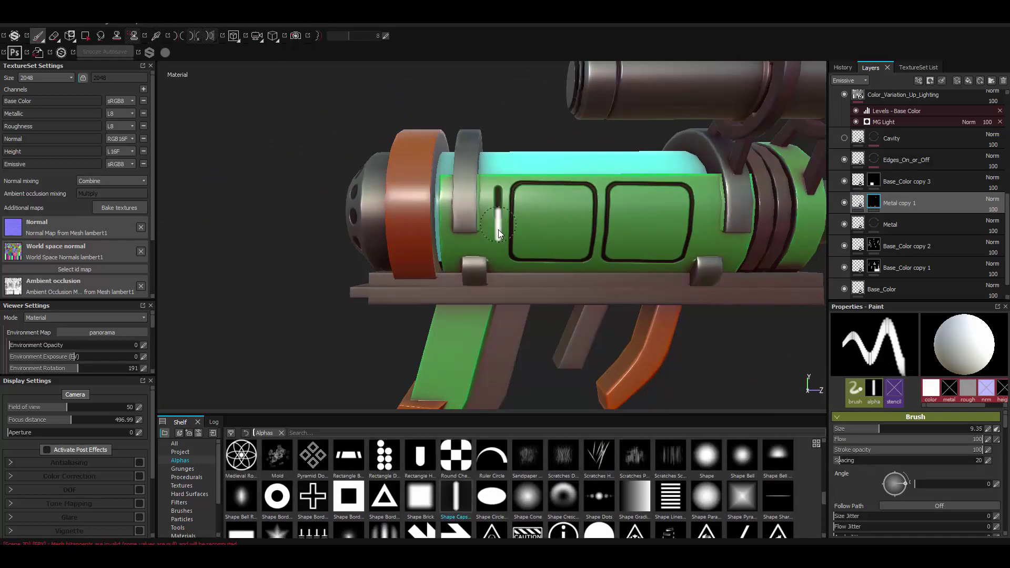
left_click_drag(500, 234, 652, 305, "alt")
scroll(813, 490, "up", 2)
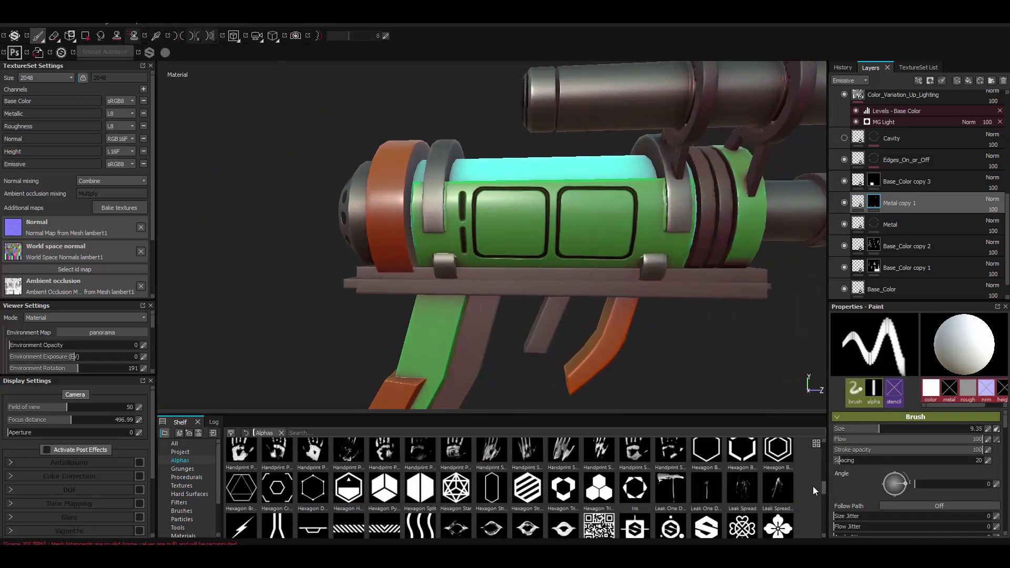
scroll(813, 490, "up", 5)
- Select the Cross Forbidden alpha and stamp X screw heads on two panel corners
left_click(707, 513)
scroll(481, 196, "up", 2)
right_click_drag(505, 197, 484, 197, "ctrl")
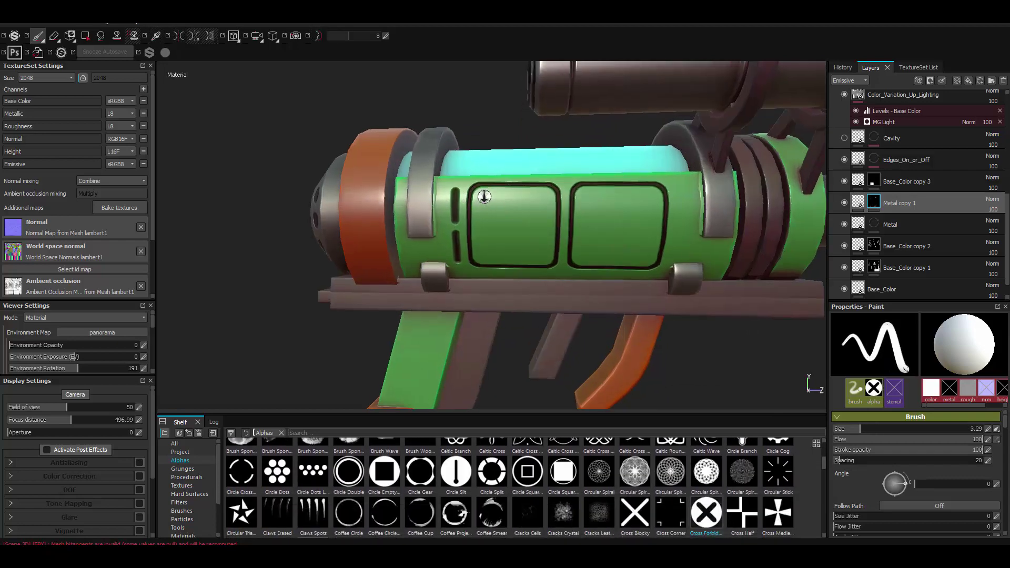
left_click(544, 258)
left_click(482, 257)
scroll(526, 253, "down", 5)
scroll(559, 237, "up", 5)
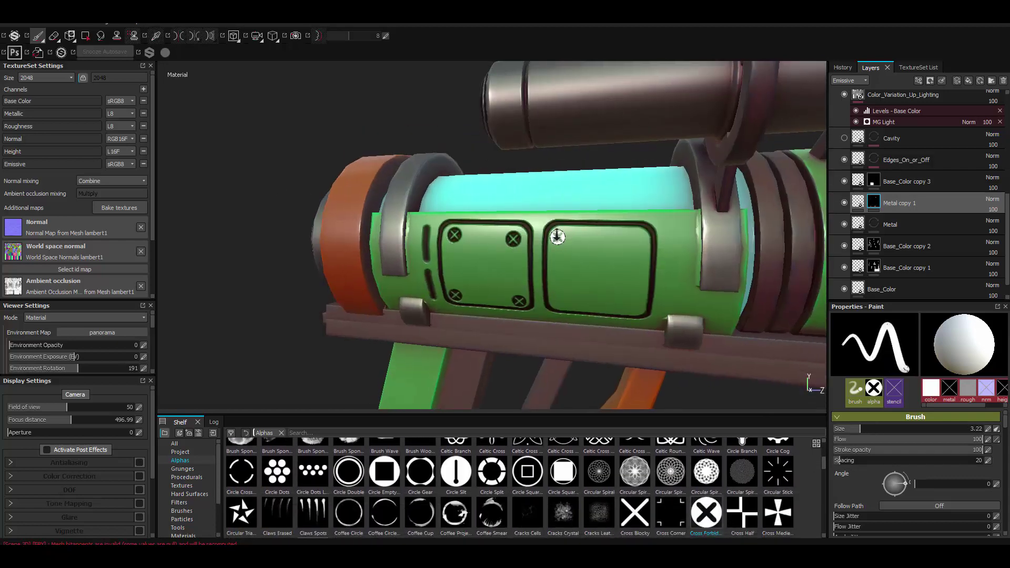
- Orbit to the gun's other side and rotate the lighting to review the screws
mouse_move(650, 247)
left_mouse_down("alt")
mouse_move(553, 302)
mouse_move(633, 300)
mouse_move(503, 188)
left_mouse_up("alt")
scroll(634, 300, "down", 5)
scroll(504, 188, "up", 4)
right_click_drag(503, 187, 430, 204, "shift")
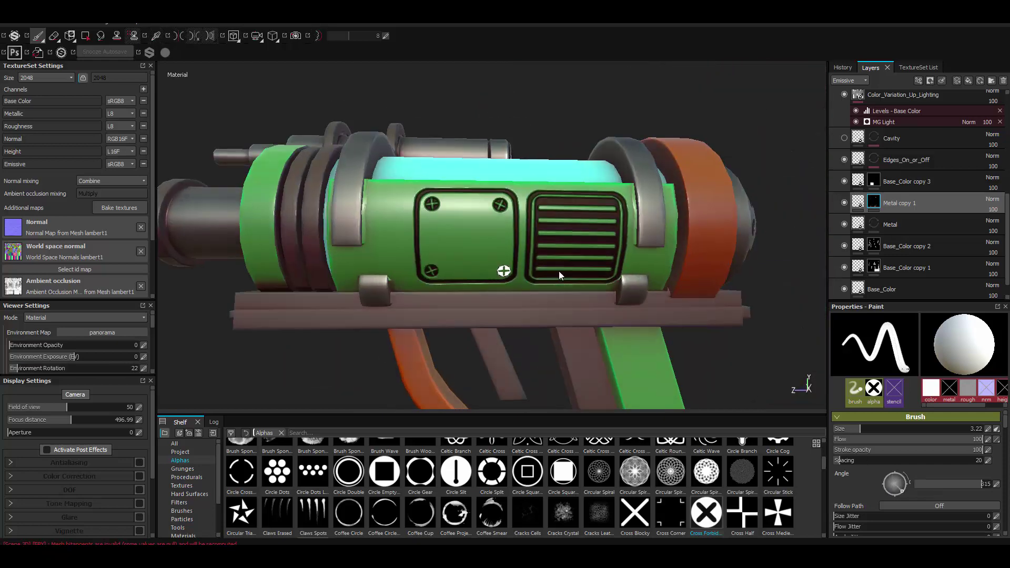
left_click_drag(560, 275, 532, 226, "alt")
left_click_drag(824, 465, 822, 489)
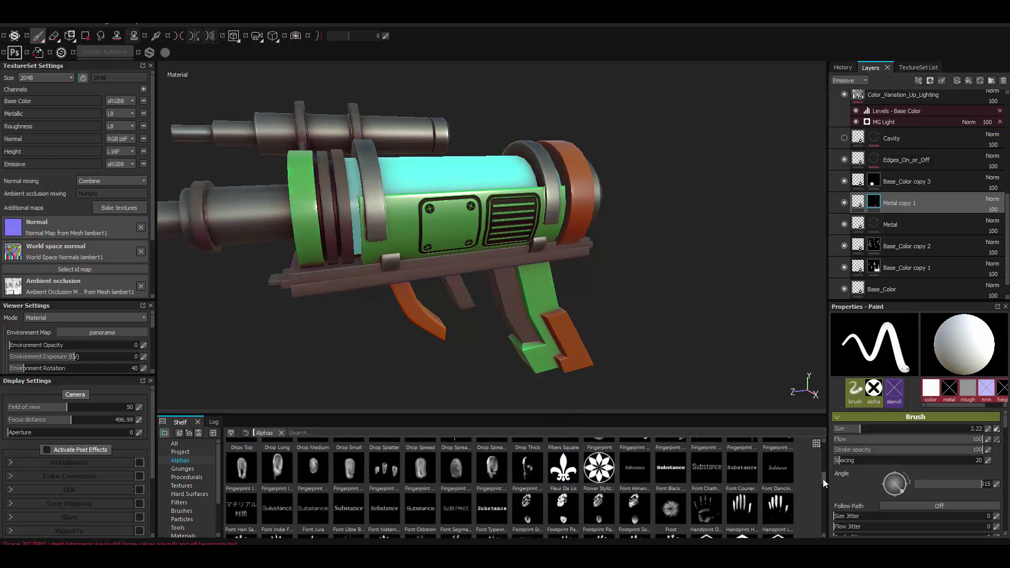
scroll(444, 280, "up", 3)
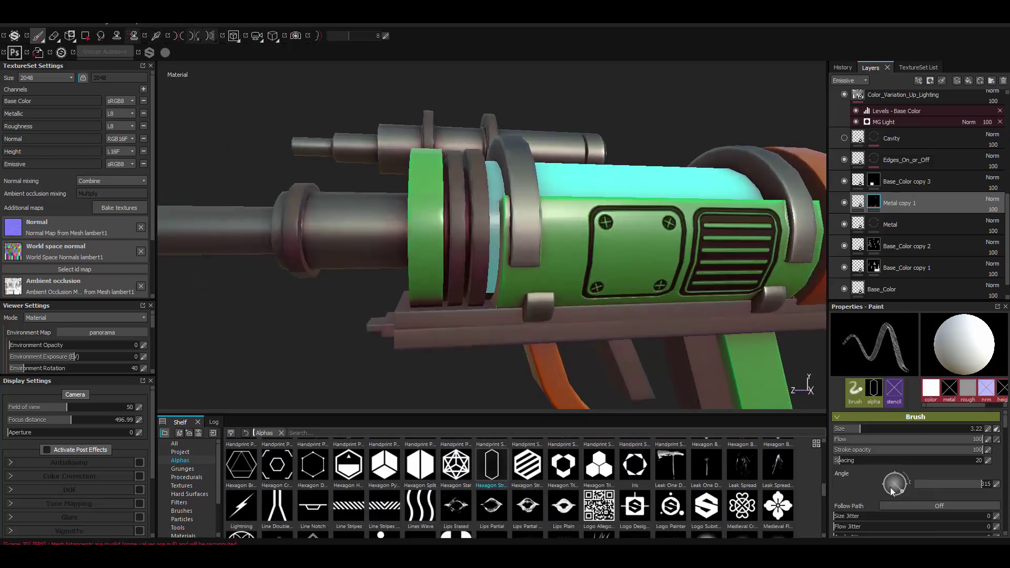
- Turn the stamp to about 87 degrees and select the Shape Capsule alpha
left_click_drag(894, 496, 897, 478)
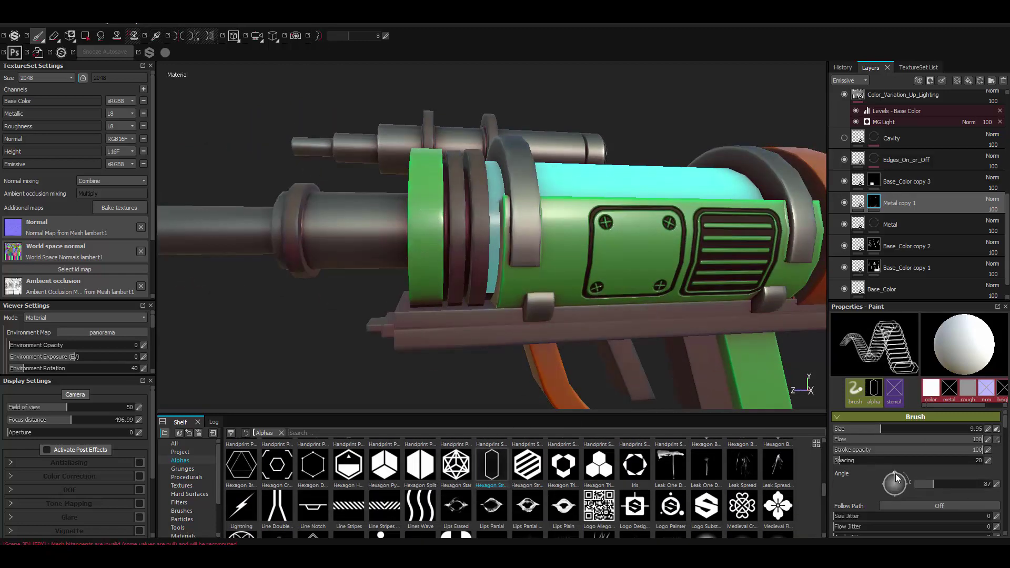
scroll(878, 486, "down", 2)
scroll(878, 486, "down", 2)
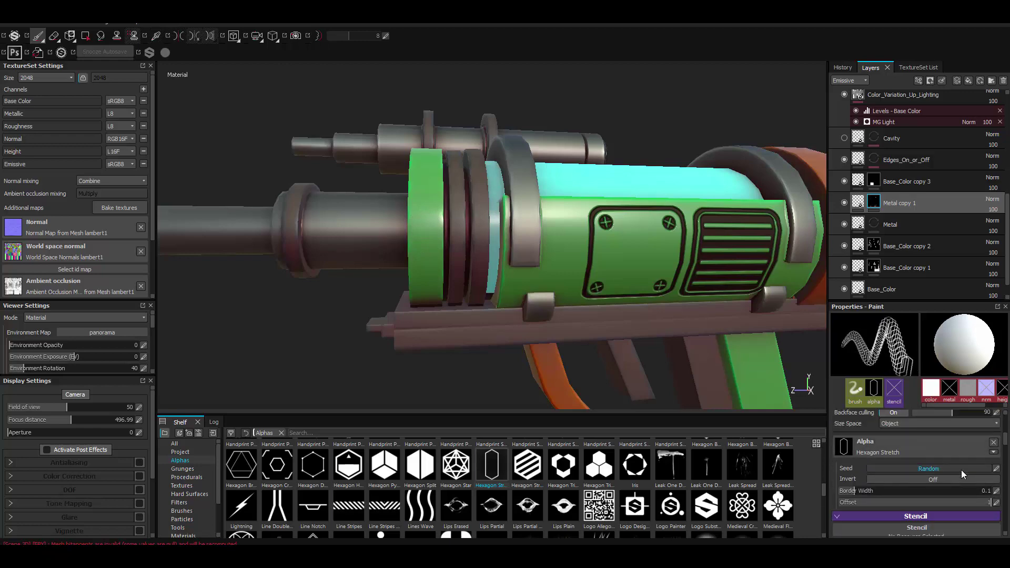
scroll(878, 486, "down", 1)
right_click_drag(440, 220, 431, 230, "shift")
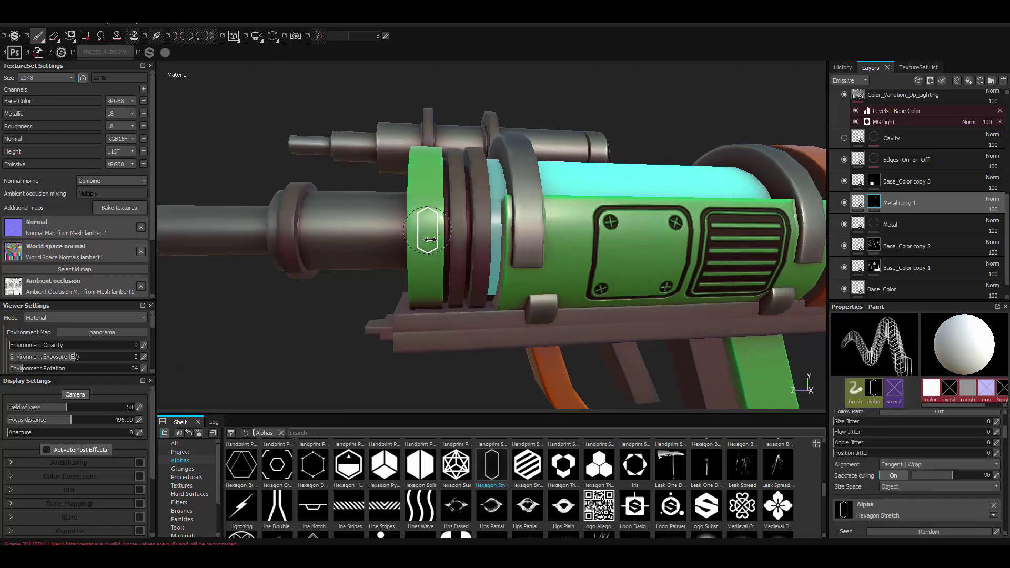
mouse_move(427, 231)
left_mouse_down("alt")
mouse_move(442, 269)
mouse_move(418, 258)
left_mouse_up("alt")
scroll(526, 489, "down", 5)
left_click(456, 462)
- Stamp capsule slots around the green collar, then frame the gun in a side view
mouse_move(417, 258)
right_mouse_down("alt")
mouse_move(519, 271)
mouse_move(517, 289)
right_mouse_up("alt")
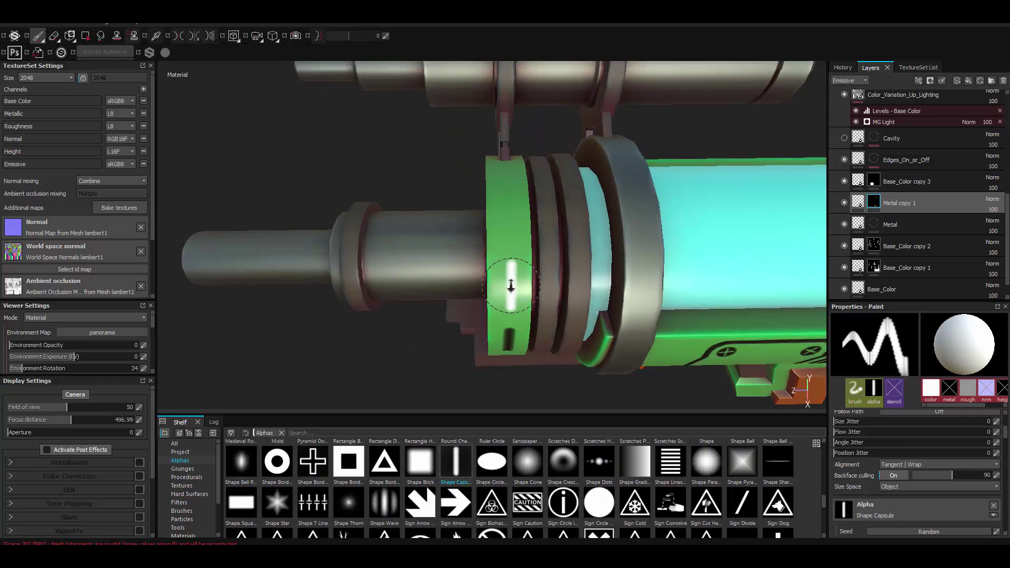
mouse_move(511, 285)
left_mouse_down("alt")
mouse_move(501, 245)
mouse_move(487, 295)
left_mouse_up("alt")
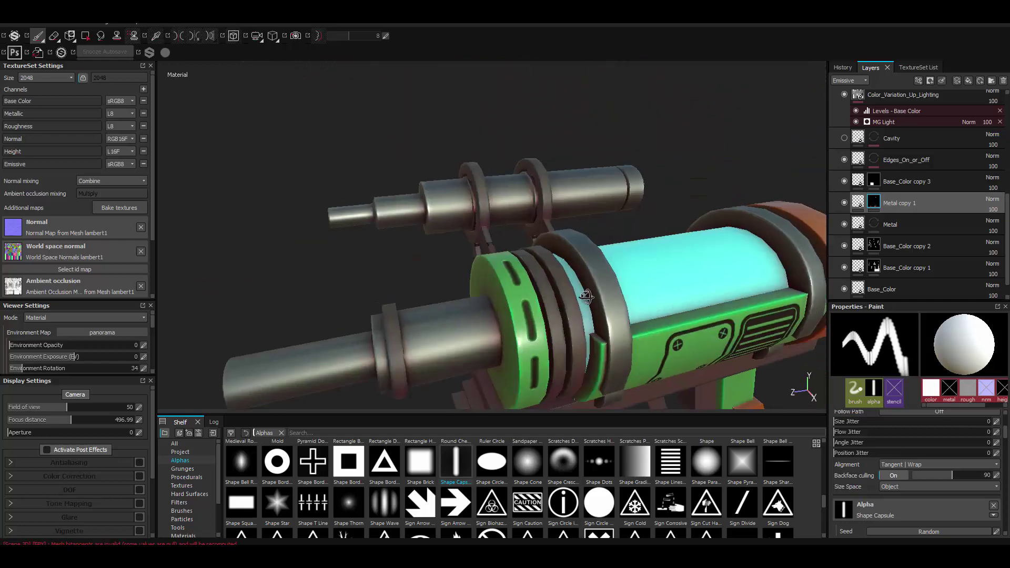
key("f")
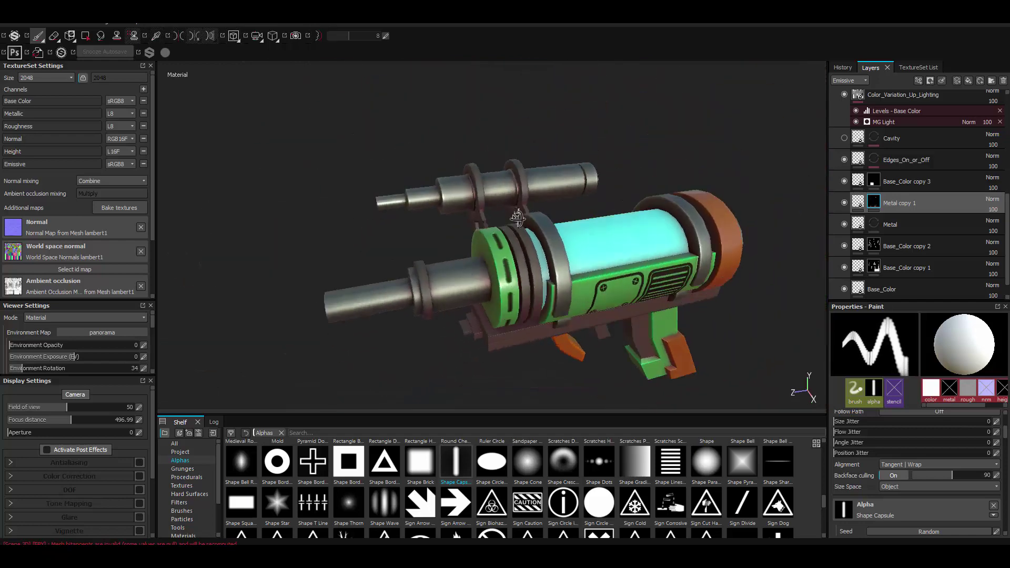
left_click_drag(493, 298, 514, 225, "alt")
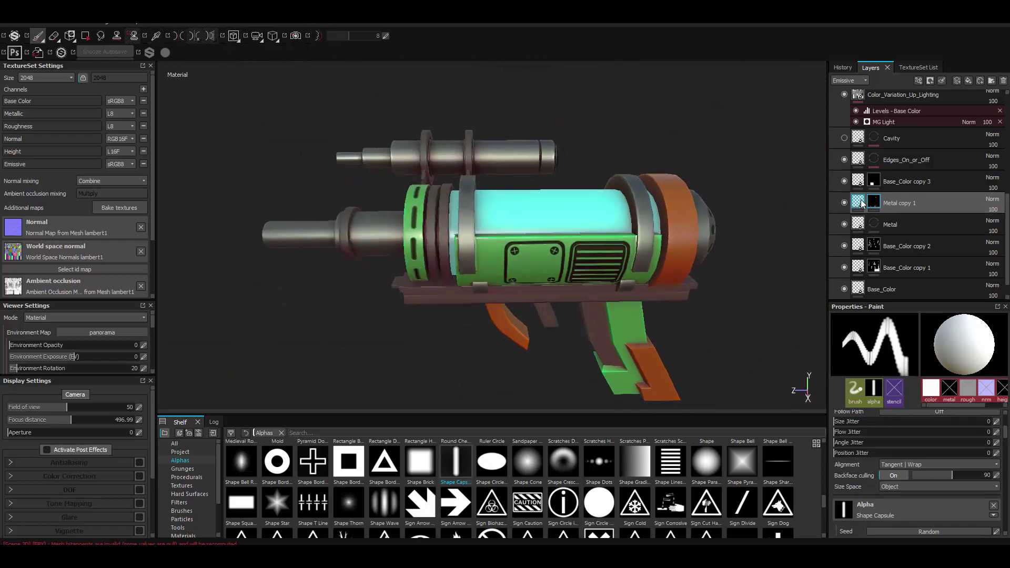
- Try the Shape Brick and Shape Border Square alphas, then settle on Line Stripes
left_click(420, 462)
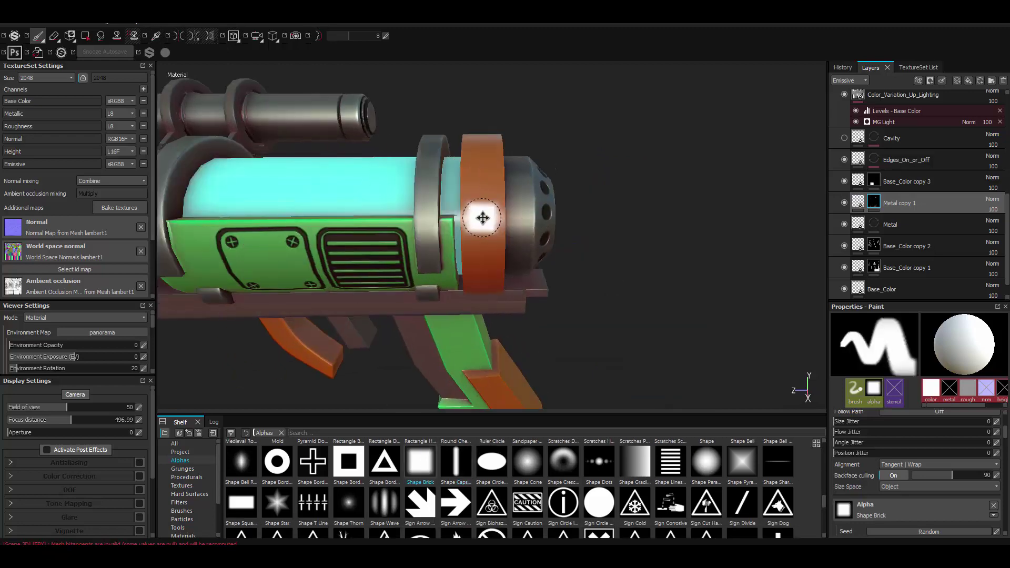
left_click(348, 461)
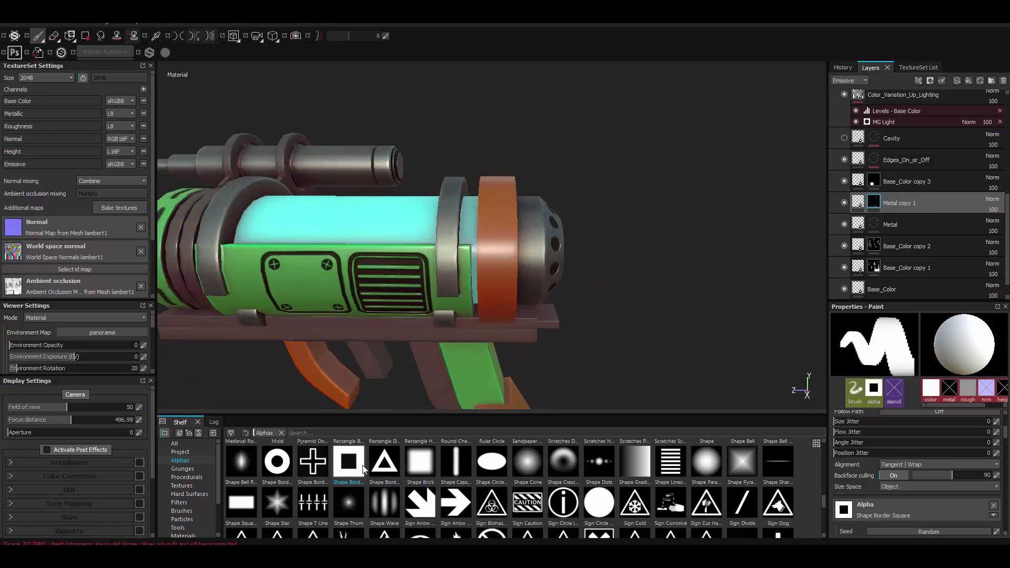
scroll(824, 499, "up", 1)
mouse_move(825, 500)
left_mouse_down()
mouse_move(822, 449)
mouse_move(822, 494)
left_mouse_up()
left_click(349, 472)
- Orbit in close on the upper barrel to stamp diagonal stripe grooves
scroll(480, 228, "down", 5)
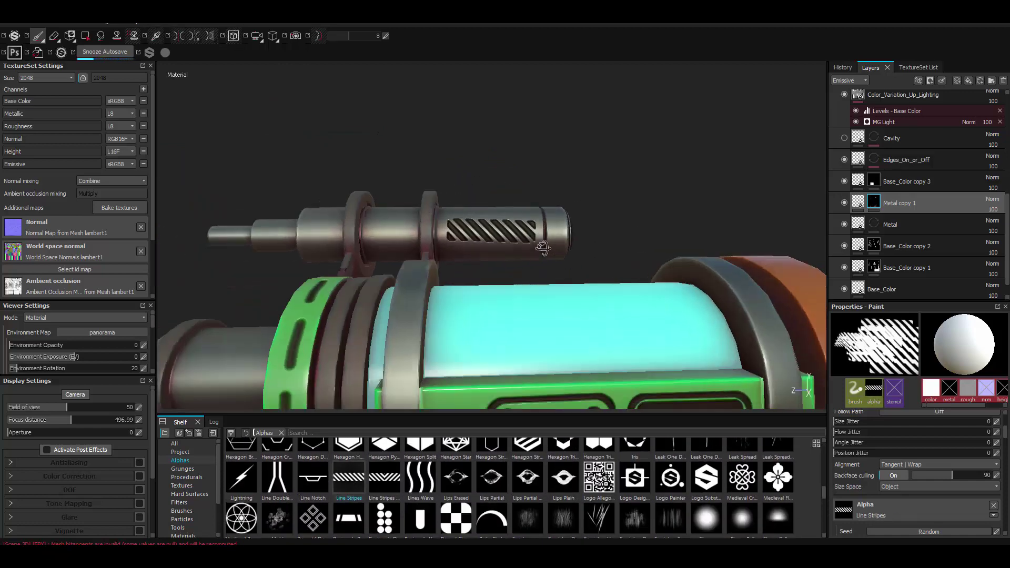
scroll(501, 241, "up", 5)
left_click_drag(502, 239, 503, 220, "alt")
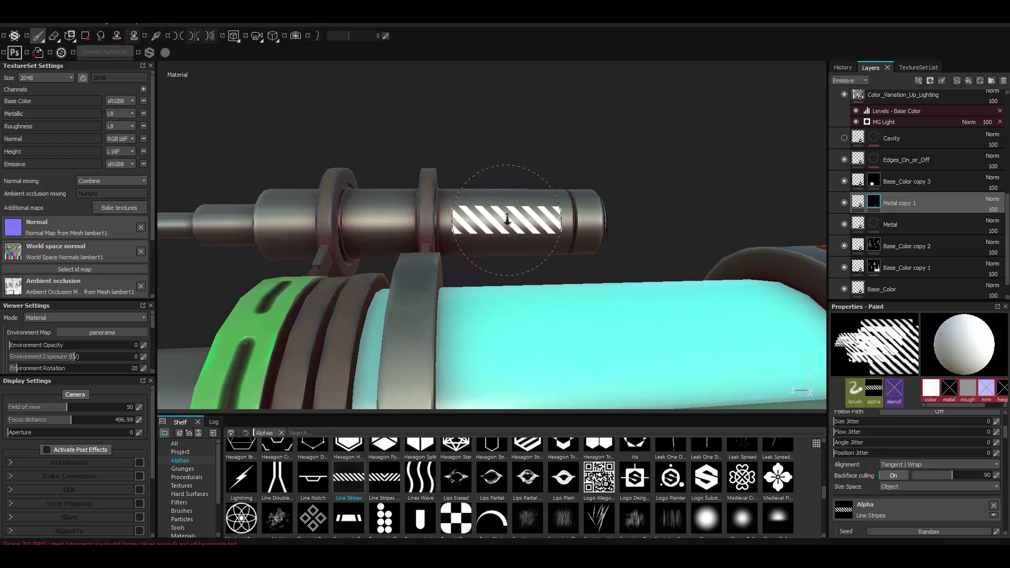
left_click_drag(507, 220, 483, 221, "alt")
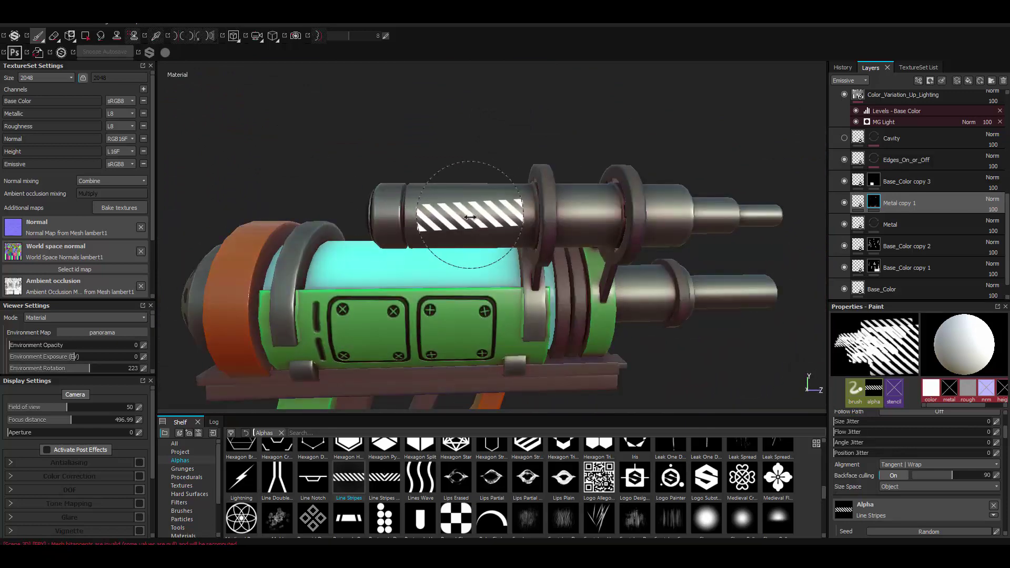
scroll(622, 291, "down", 5)
mouse_move(631, 211)
left_mouse_down("alt")
mouse_move(537, 266)
mouse_move(463, 273)
left_mouse_up("alt")
scroll(537, 266, "up", 6)
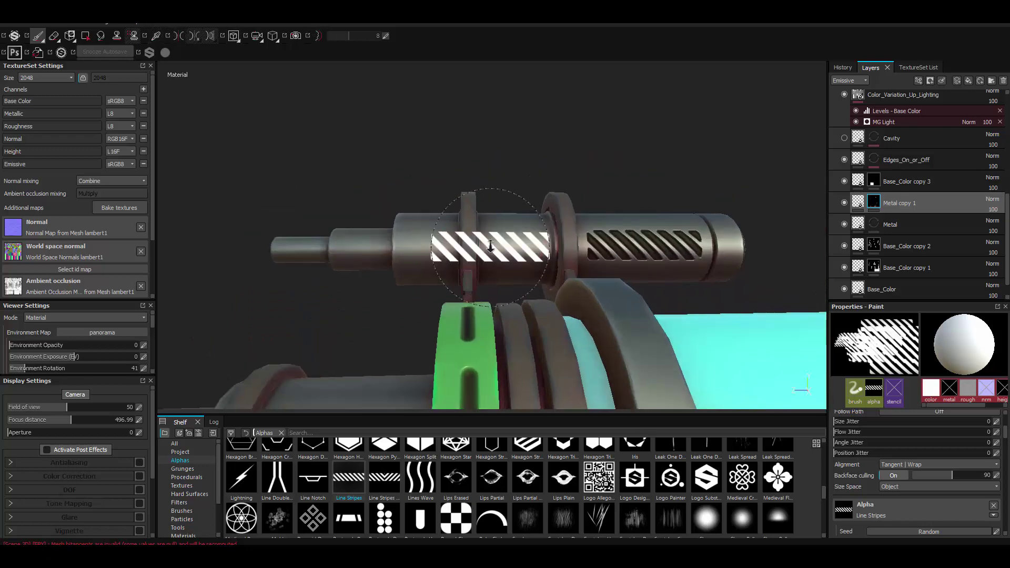
scroll(463, 273, "down", 4)
mouse_move(431, 227)
left_mouse_down("alt")
mouse_move(399, 237)
mouse_move(439, 235)
mouse_move(209, 158)
left_mouse_up("alt")
scroll(399, 237, "up", 4)
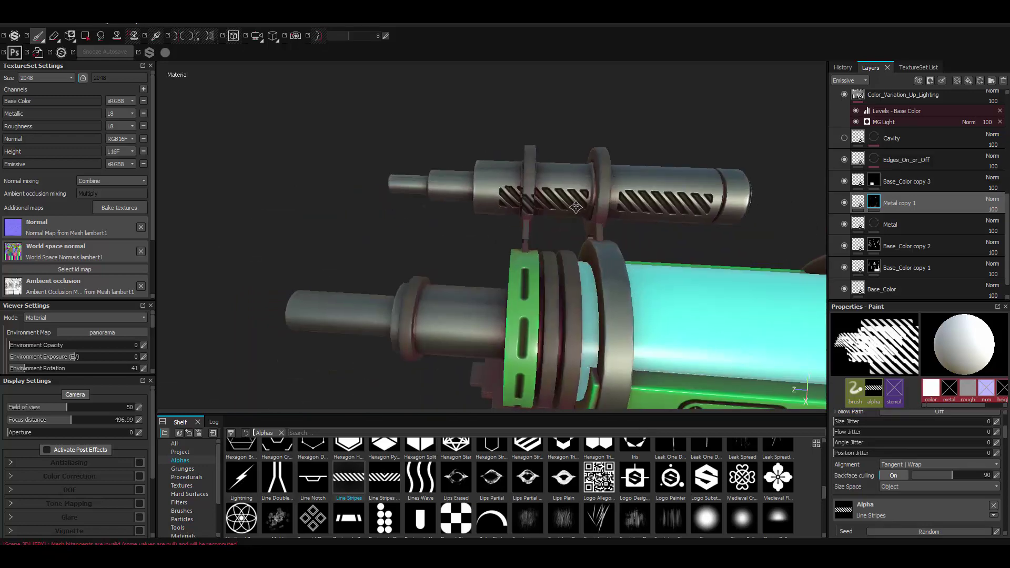
- Reselect the Line Stripes alpha after briefly viewing the brush presets
left_click(181, 511)
left_click(180, 460)
scroll(474, 467, "down", 5)
scroll(426, 488, "down", 3)
left_click(349, 456)
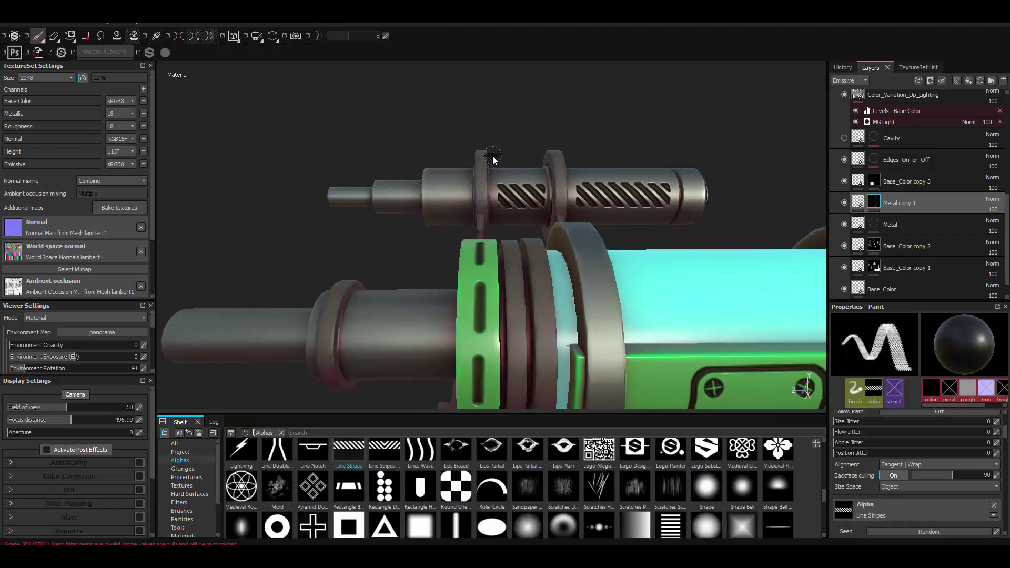
left_click_drag(558, 210, 527, 206, "alt")
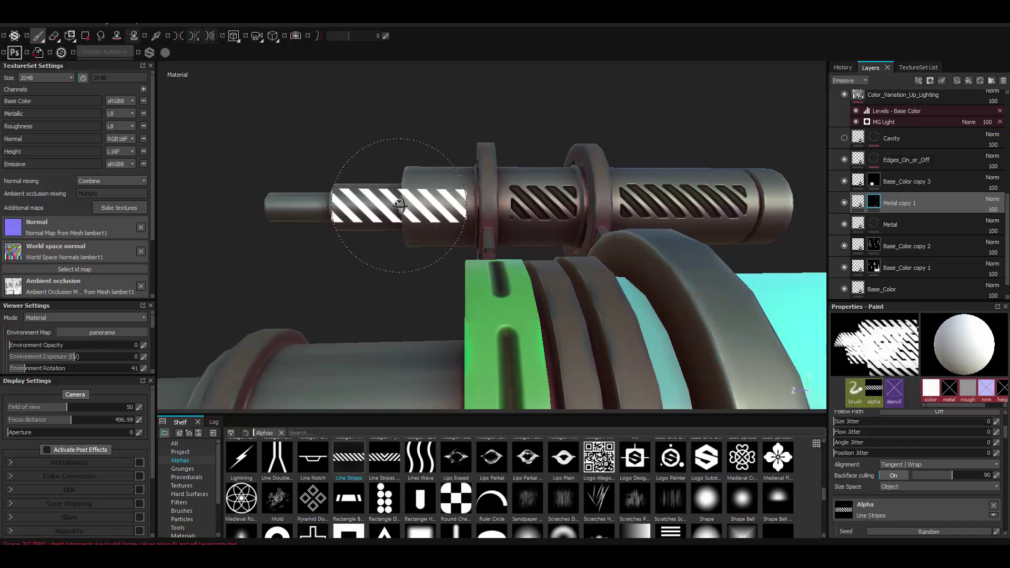
- Move the view along the barrels and switch to polygon fill mode
left_click_drag(405, 202, 656, 255, "alt")
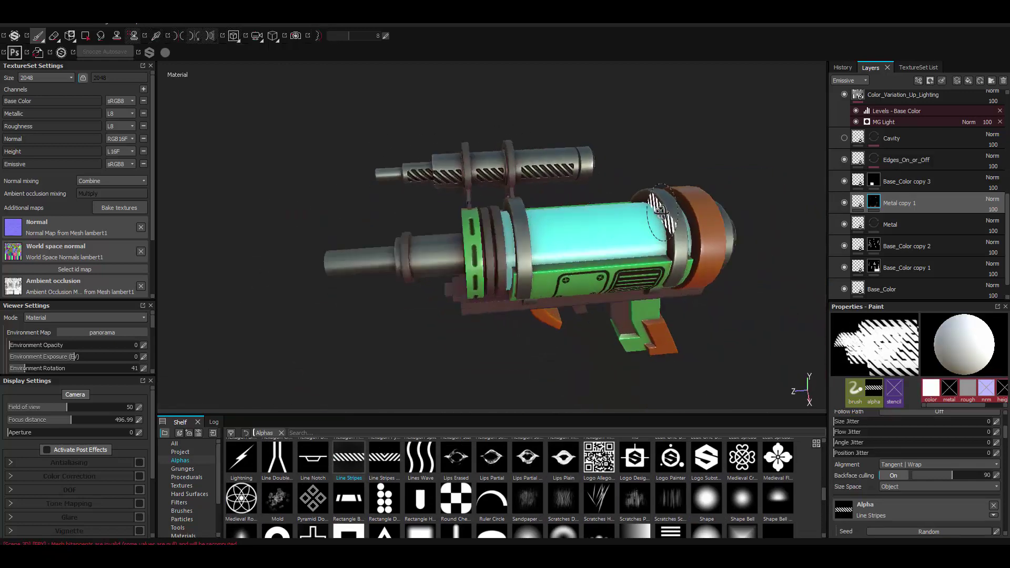
scroll(570, 190, "up", 5)
right_click_drag(570, 191, 384, 209, "shift")
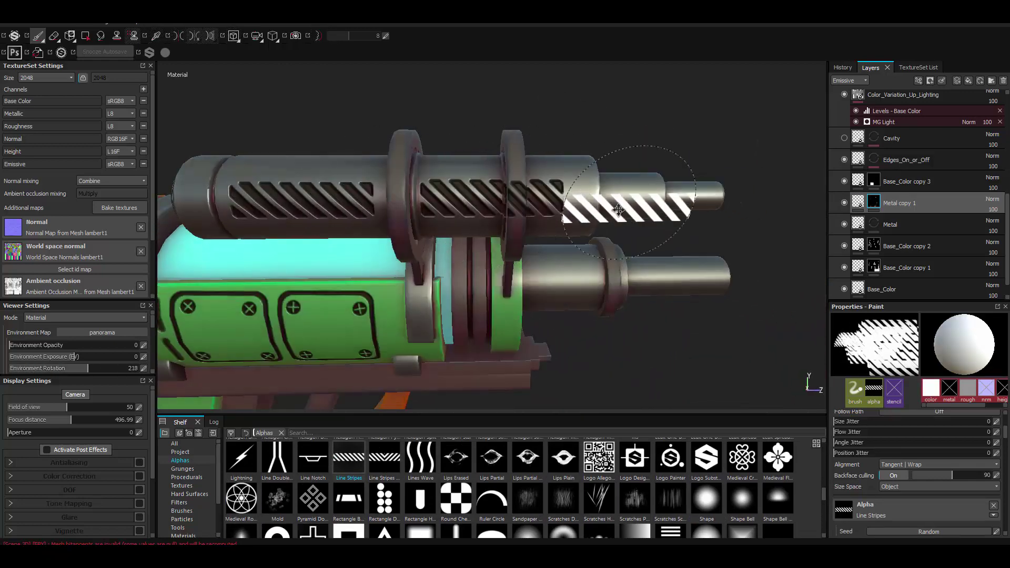
middle_click_drag(619, 210, 502, 181)
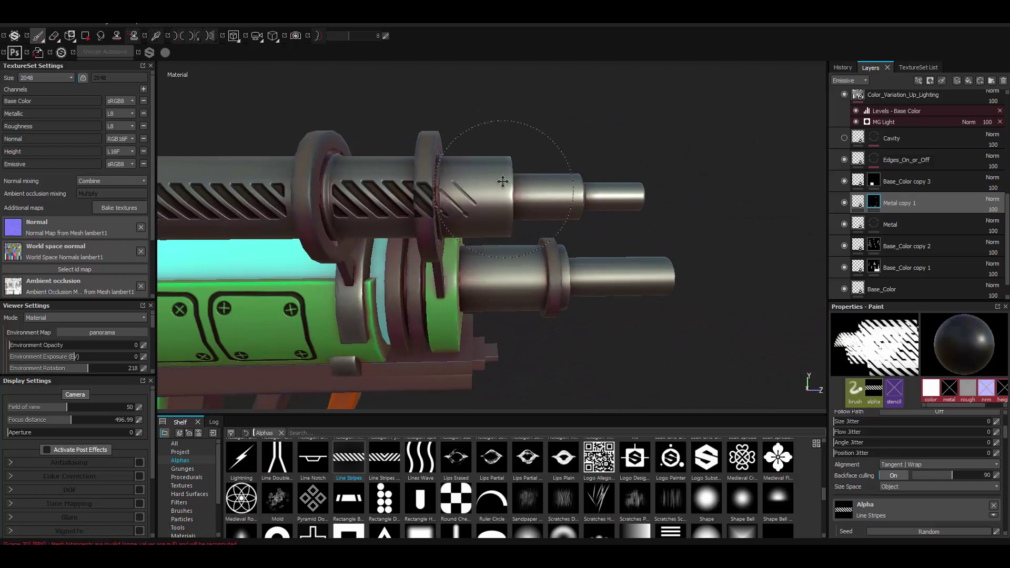
left_click(87, 37)
left_click_drag(605, 214, 405, 201, "alt")
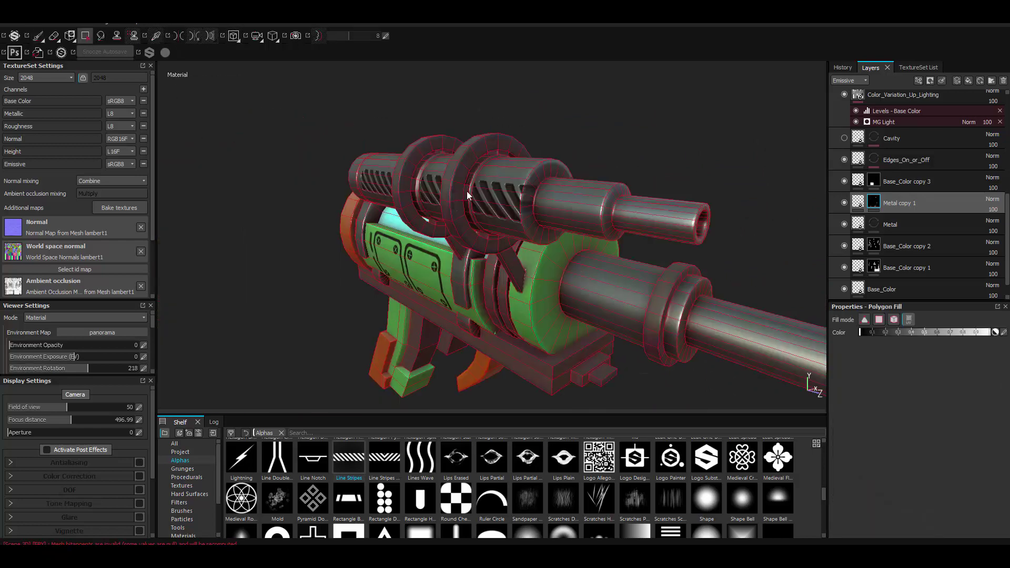
left_click_drag(468, 196, 536, 230, "alt")
- Return to painting with the Default Hard brush and the Line Stripes alpha
key("1")
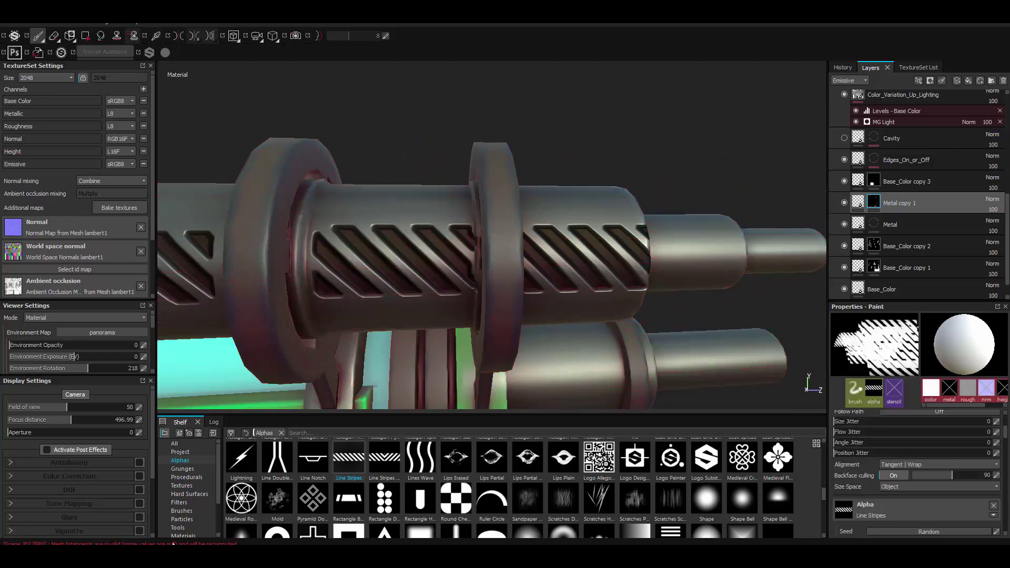
left_click(182, 511)
left_click(384, 497)
mouse_move(369, 237)
left_mouse_down("alt")
mouse_move(475, 226)
mouse_move(412, 235)
mouse_move(615, 256)
mouse_move(534, 191)
mouse_move(536, 200)
left_mouse_up("alt")
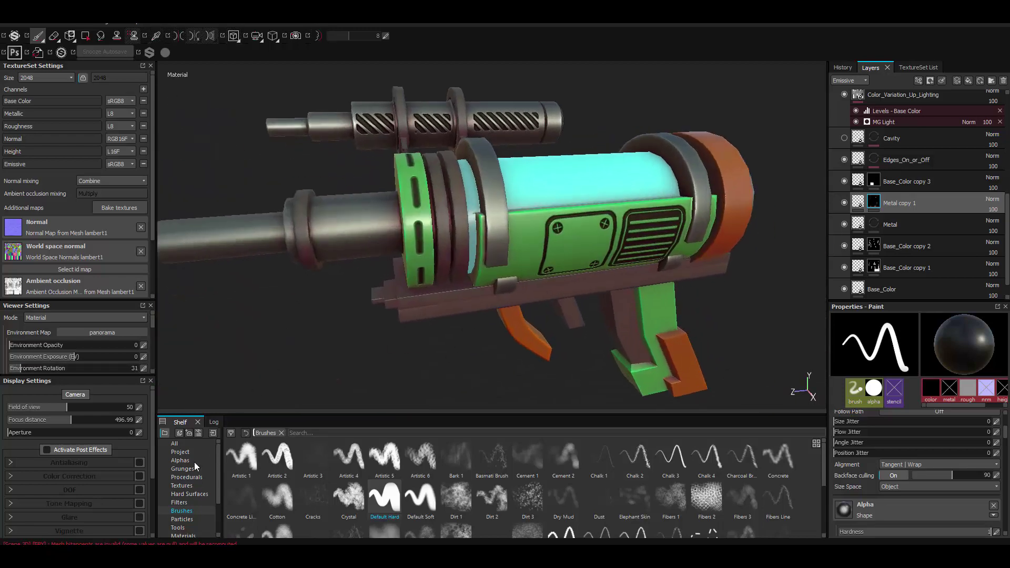
left_click(180, 460)
left_click(349, 456)
- Stamp stripe grooves on the lower barrel, then reselect the Default Hard brush
scroll(418, 194, "up", 3)
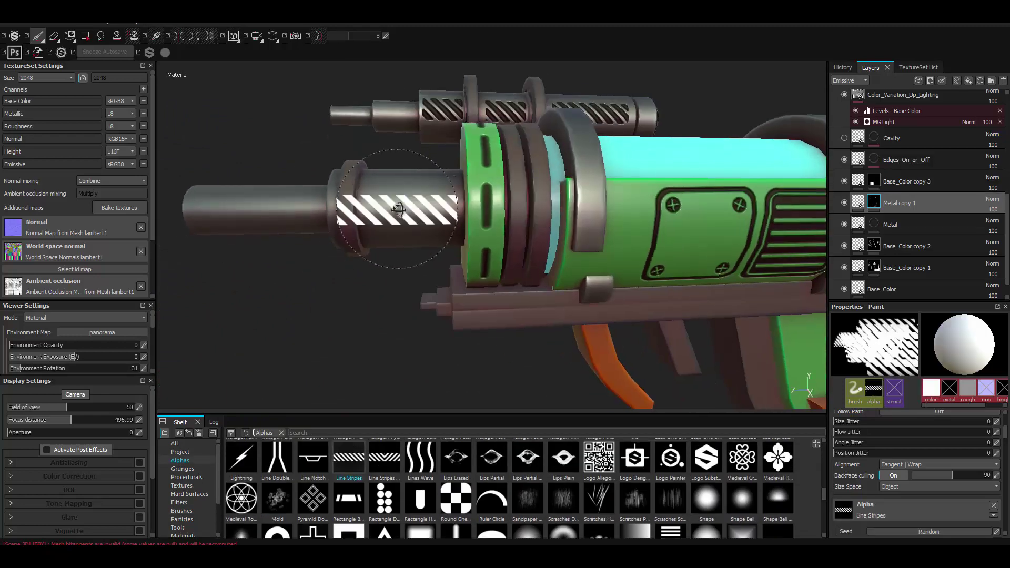
mouse_move(361, 203)
left_mouse_down("alt")
mouse_move(517, 298)
mouse_move(489, 237)
mouse_move(410, 236)
mouse_move(441, 239)
mouse_move(389, 281)
mouse_move(316, 300)
mouse_move(684, 279)
left_mouse_up("alt")
scroll(505, 263, "up", 3)
left_click(181, 511)
left_click(384, 497)
scroll(320, 299, "down", 5)
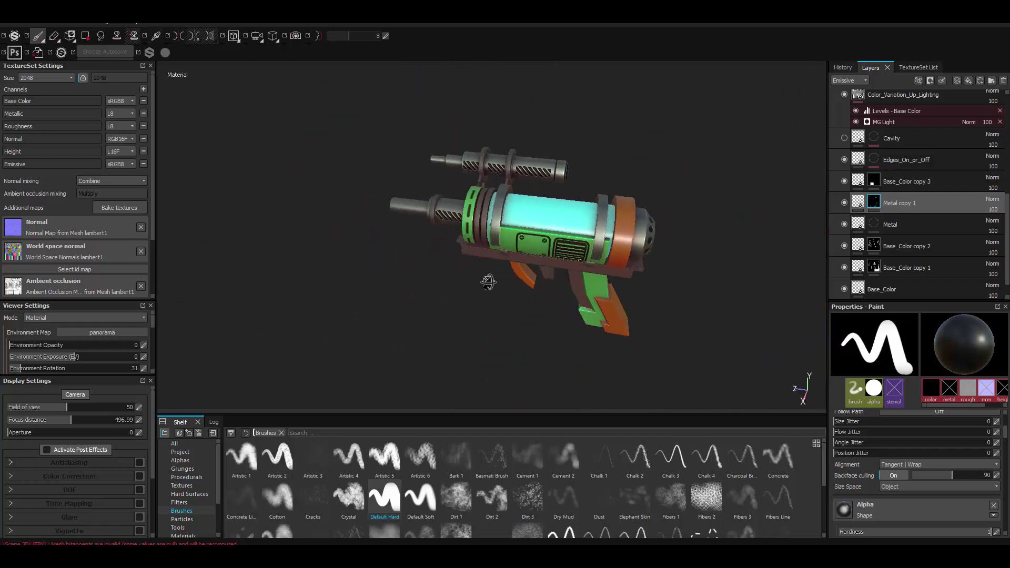
- Select the Square Border Corner Cut alpha and stamp a small square on the orange ring
left_click_drag(488, 282, 526, 284, "alt")
scroll(526, 285, "up", 3)
left_click(180, 461)
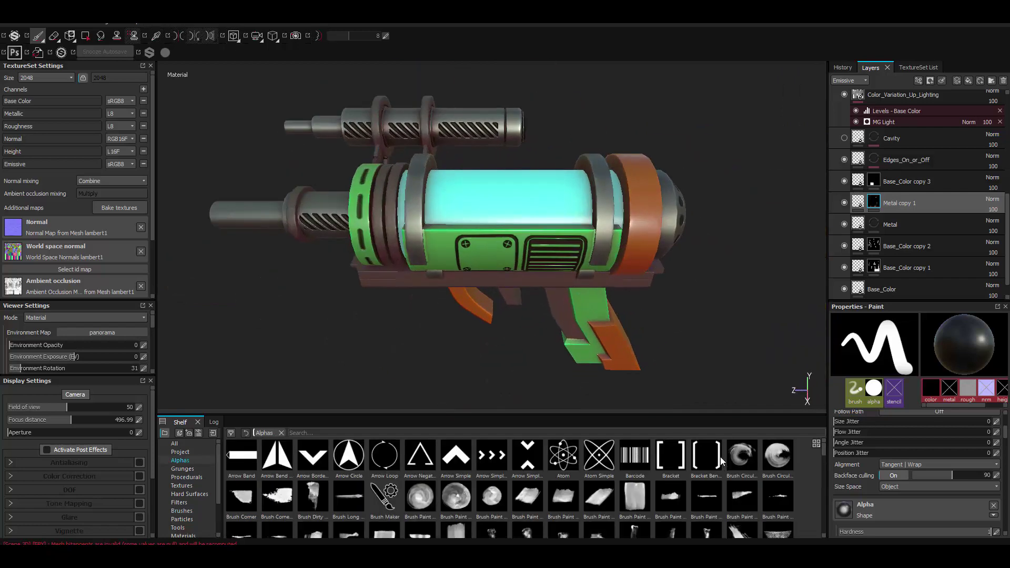
scroll(826, 457, "down", 3)
scroll(826, 457, "down", 3)
scroll(825, 461, "down", 3)
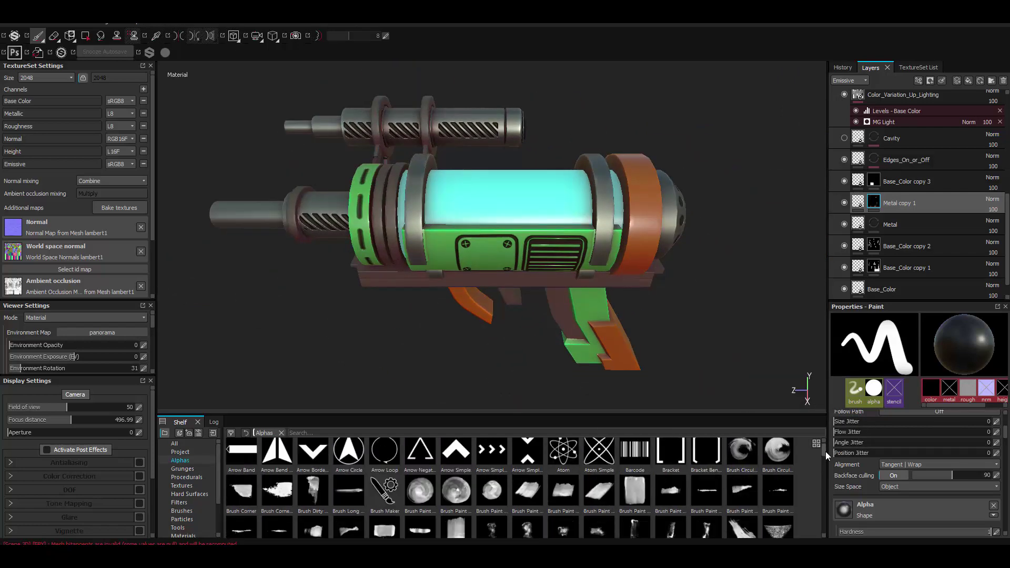
scroll(826, 452, "down", 3)
scroll(825, 488, "down", 3)
scroll(826, 506, "down", 3)
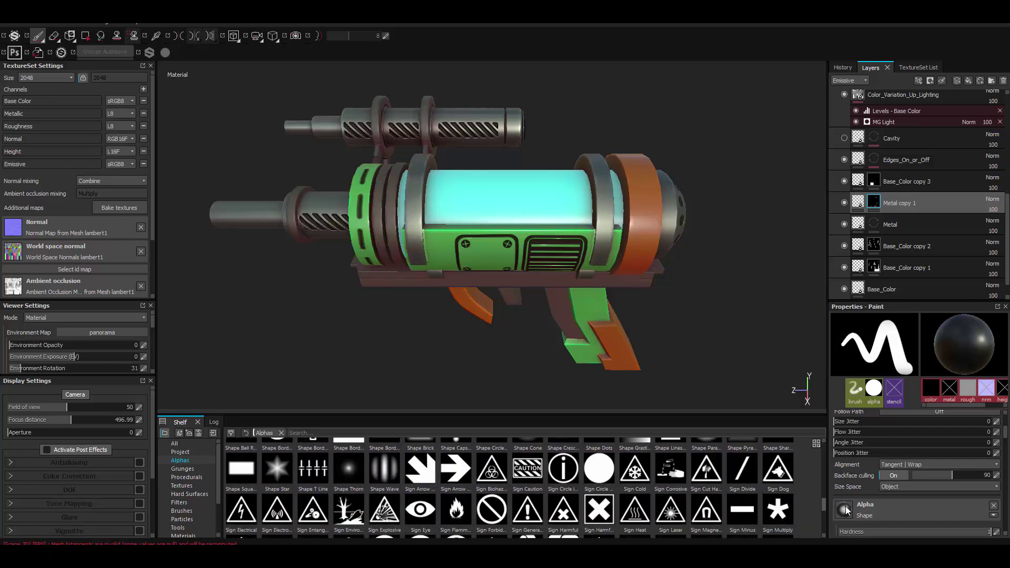
scroll(825, 516, "down", 3)
left_click(491, 457)
- Orbit to a front-left three-quarter view and adjust a brush setting
scroll(419, 266, "up", 2)
scroll(445, 228, "up", 2)
mouse_move(445, 228)
left_mouse_down("alt")
mouse_move(555, 219)
mouse_move(563, 237)
mouse_move(580, 230)
mouse_move(526, 232)
left_mouse_up("alt")
scroll(526, 225, "up", 2)
scroll(547, 240, "down", 2)
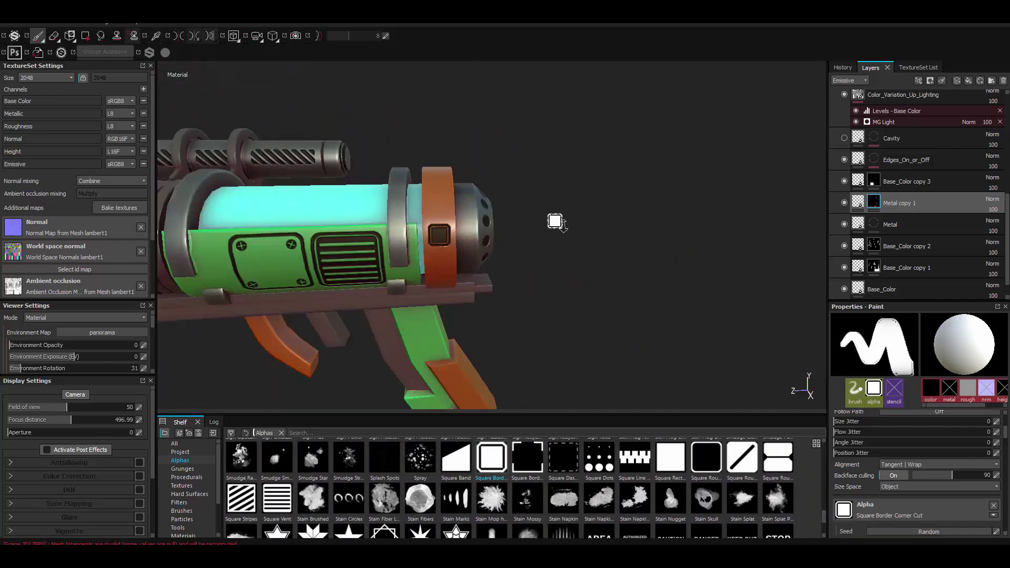
scroll(547, 240, "up", 3)
scroll(563, 237, "down", 3)
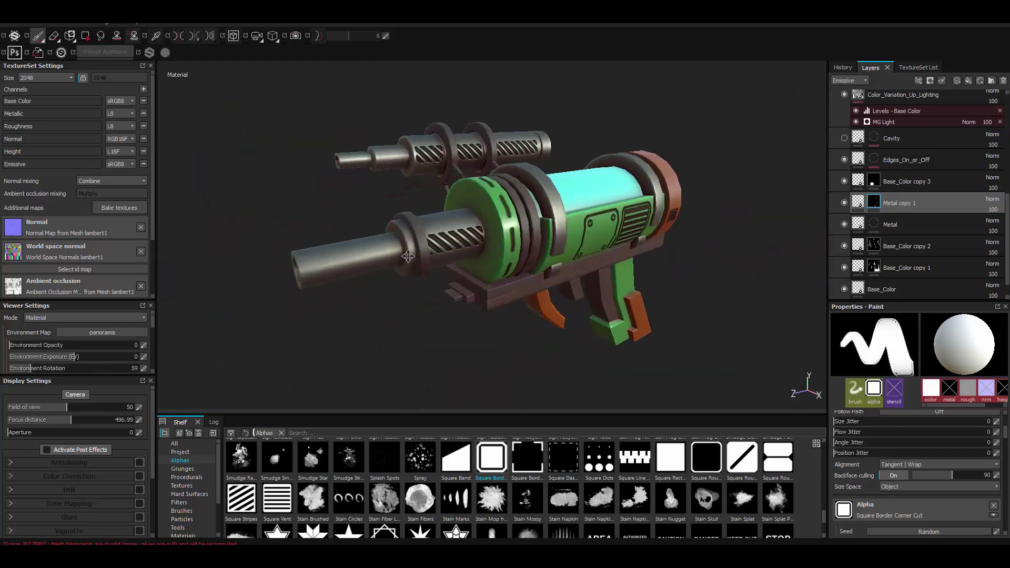
scroll(526, 232, "up", 2)
scroll(829, 528, "down", 3)
mouse_move(830, 528)
left_mouse_down()
mouse_move(814, 499)
mouse_move(809, 458)
left_mouse_up()
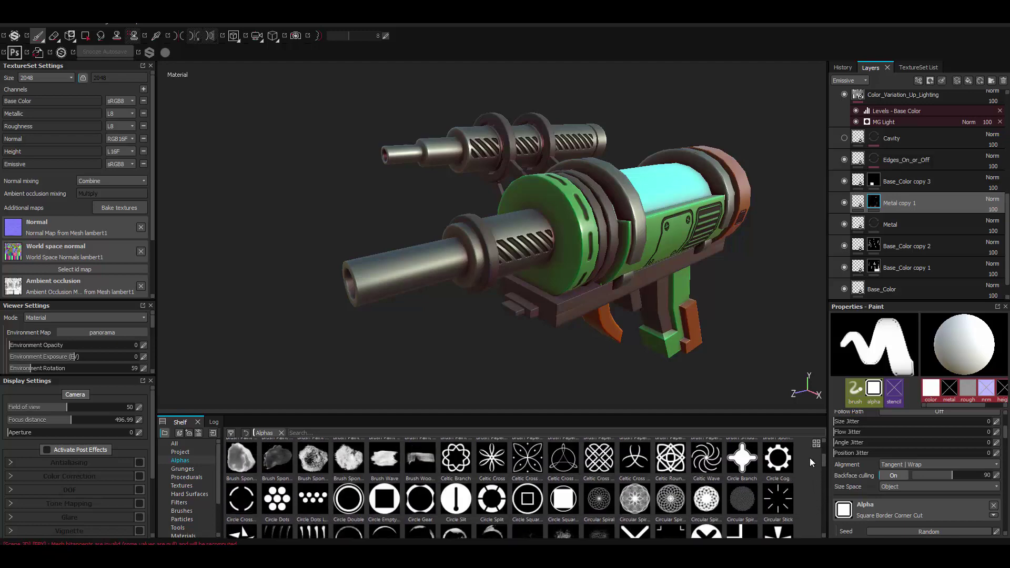
- Choose the Circle Dots Lines alpha and stamp rows of holes along the lower barrel
left_click(313, 500)
scroll(361, 225, "up", 2)
scroll(395, 255, "up", 2)
left_click_drag(465, 265, 386, 244, "alt")
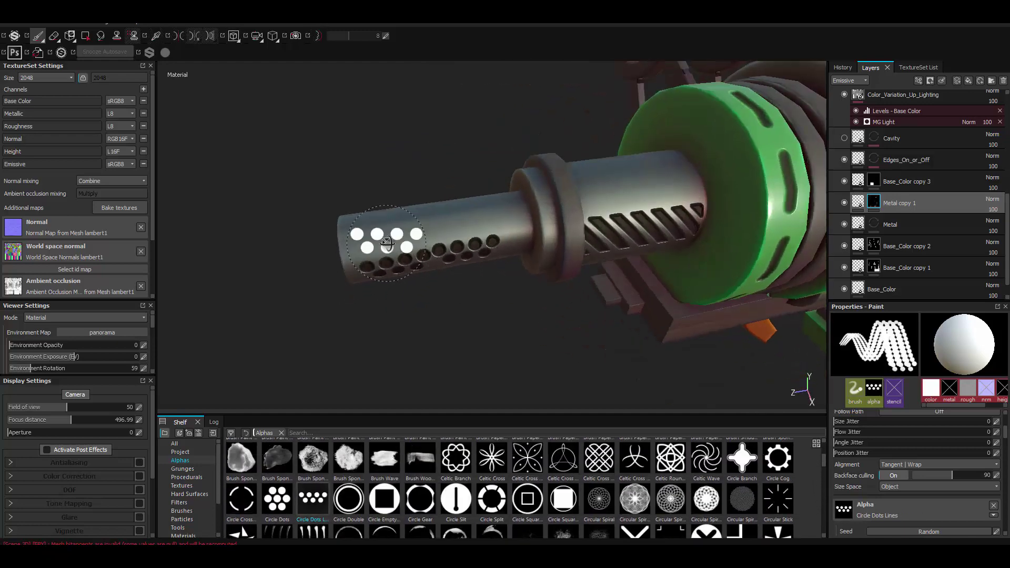
scroll(459, 234, "down", 5)
mouse_move(459, 233)
left_mouse_down("alt")
mouse_move(546, 273)
mouse_move(515, 252)
left_mouse_up("alt")
- Duplicate the Metal layer into Metal copy 2 and select its mask
scroll(920, 170, "up", 5)
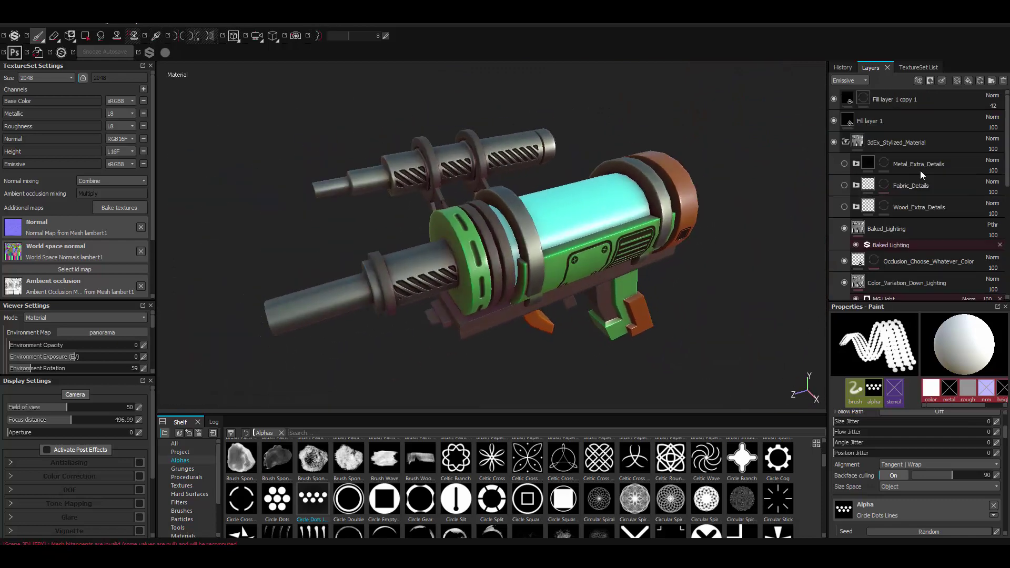
left_click(844, 164)
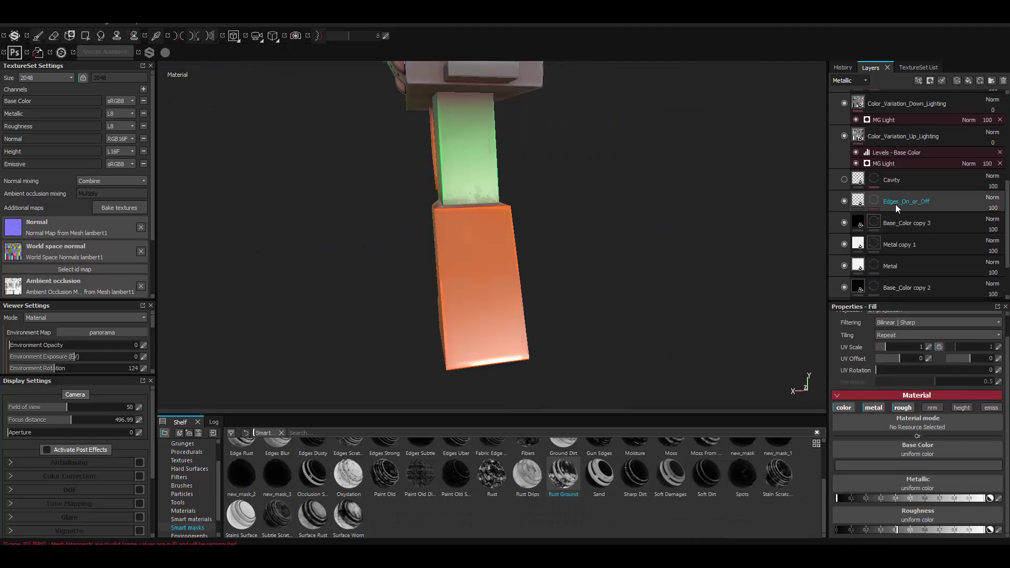
scroll(897, 209, "down", 1)
left_click(874, 212)
left_click(874, 212)
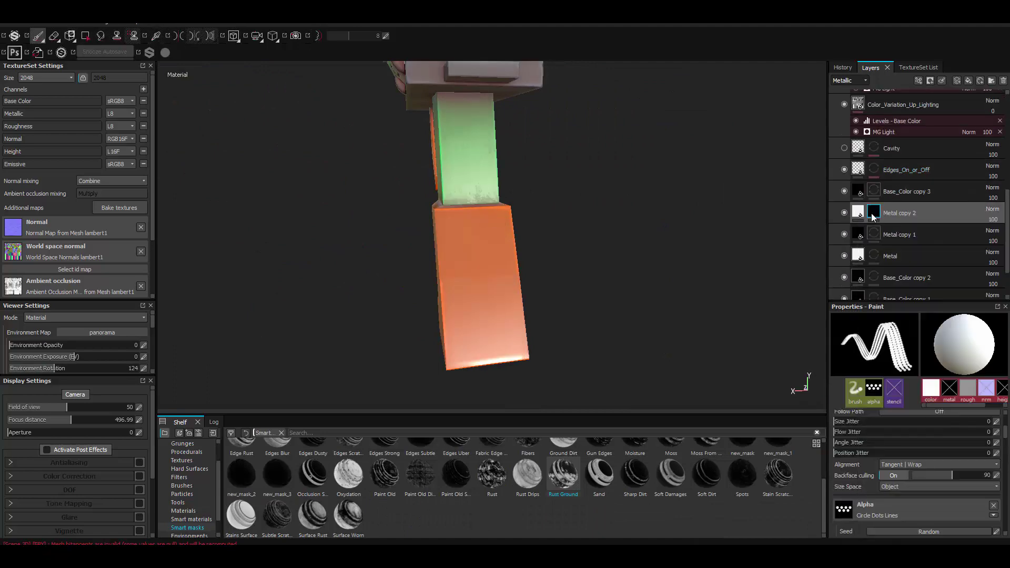
left_click(181, 486)
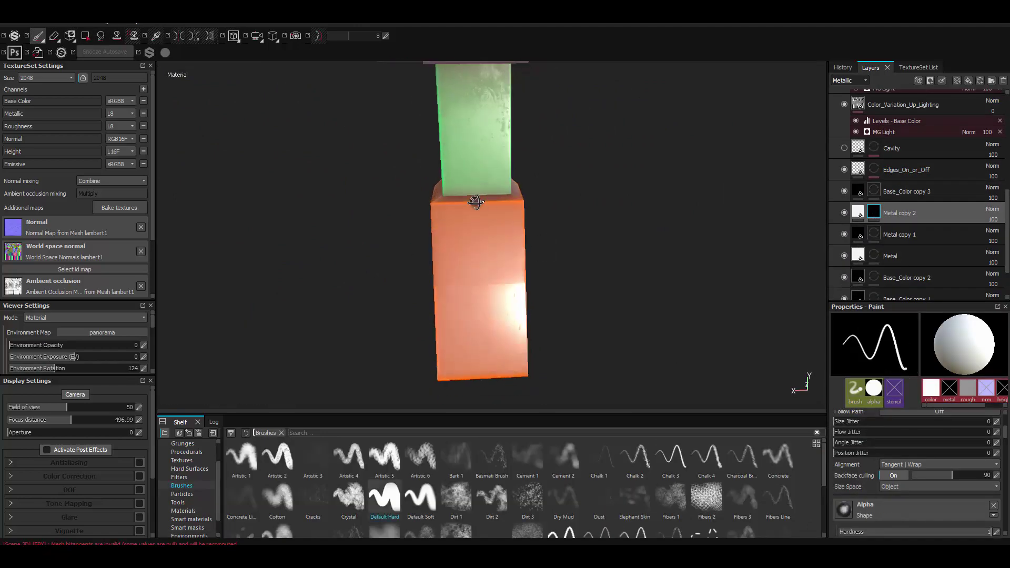
- Zoom onto the grip block and check Metal copy 2's fill base colour
left_click_drag(481, 233, 526, 247, "alt")
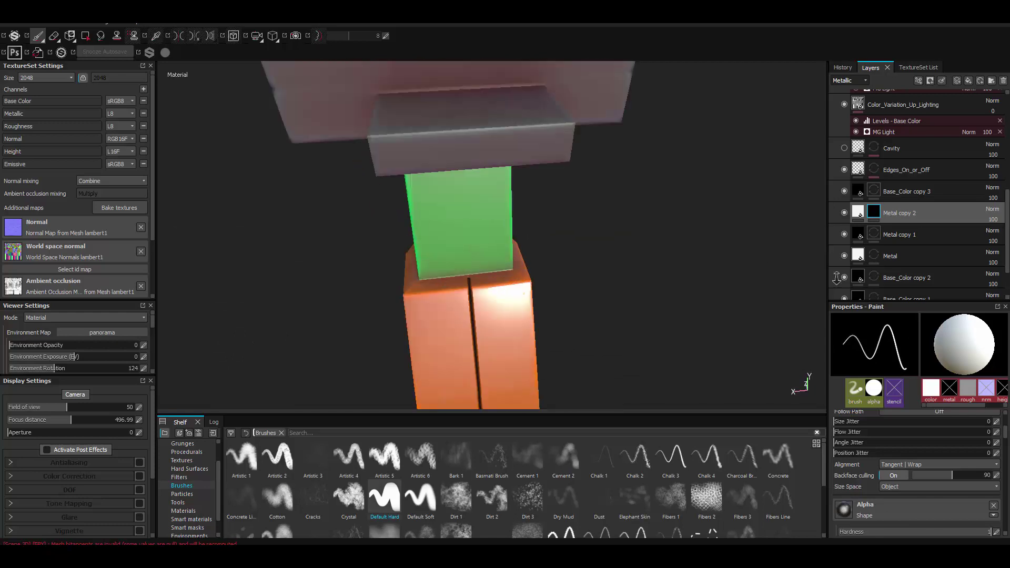
right_click_drag(526, 247, 564, 268, "alt")
right_click_drag(569, 194, 521, 194, "shift")
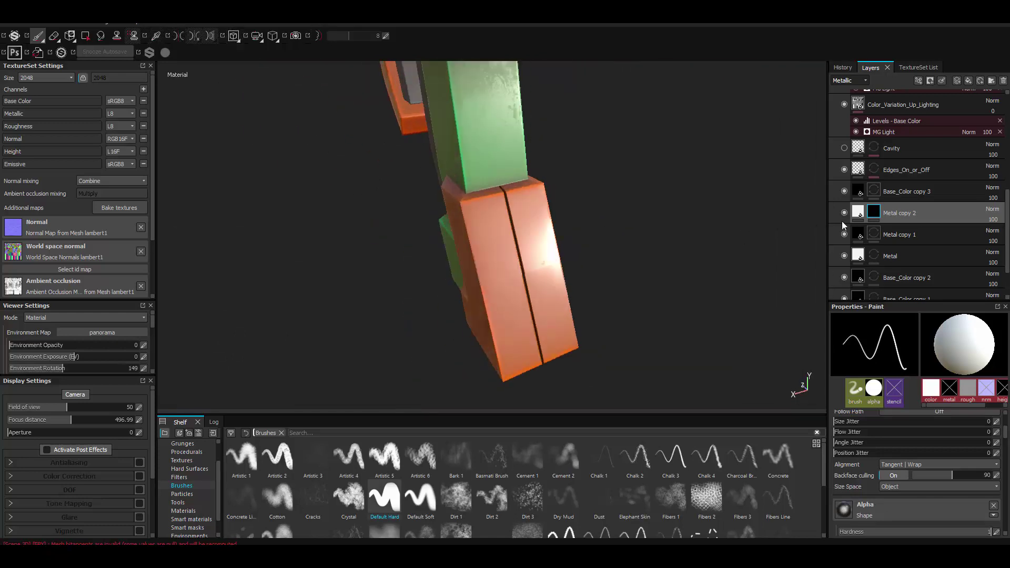
left_click(858, 212)
left_click(918, 400)
left_click_drag(527, 237, 536, 268, "alt")
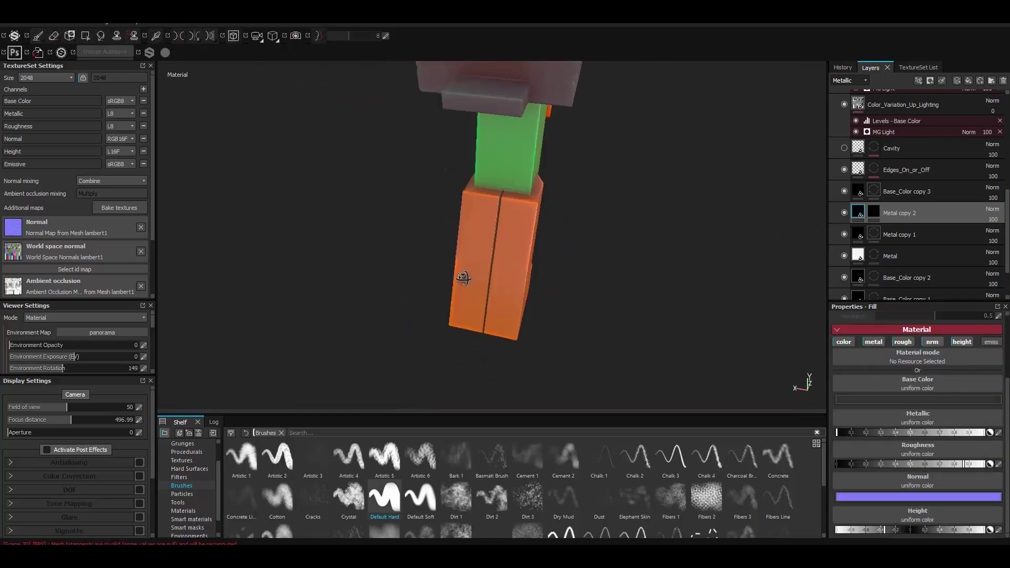
right_click_drag(572, 268, 537, 267, "shift")
left_click_drag(537, 268, 499, 210, "alt")
right_click_drag(500, 210, 466, 151, "shift")
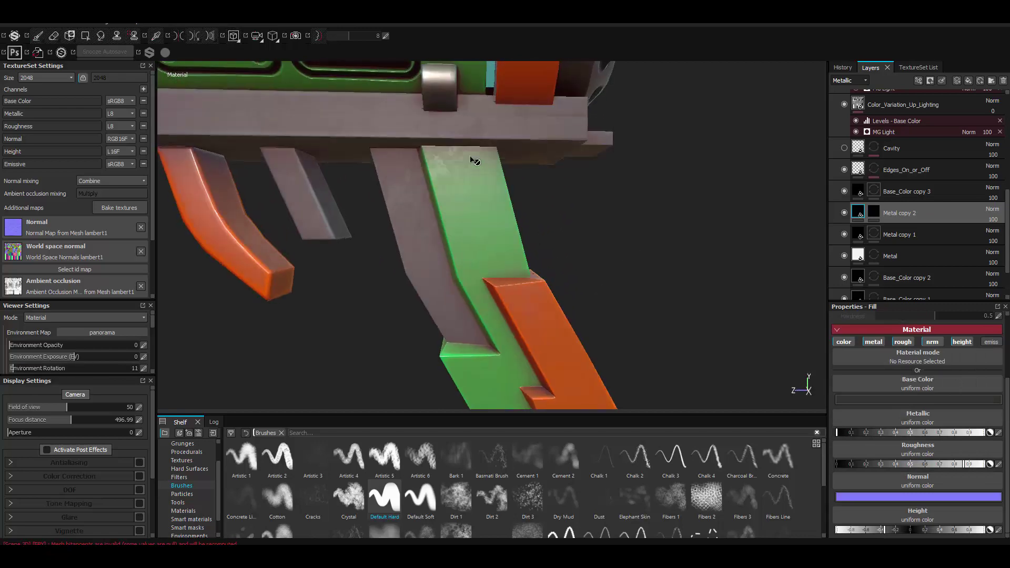
- Switch to painting on the Metal copy 2 mask and show the alpha stamps
key("1")
right_click_drag(516, 278, 600, 300, "alt")
left_click_drag(600, 300, 505, 276, "alt")
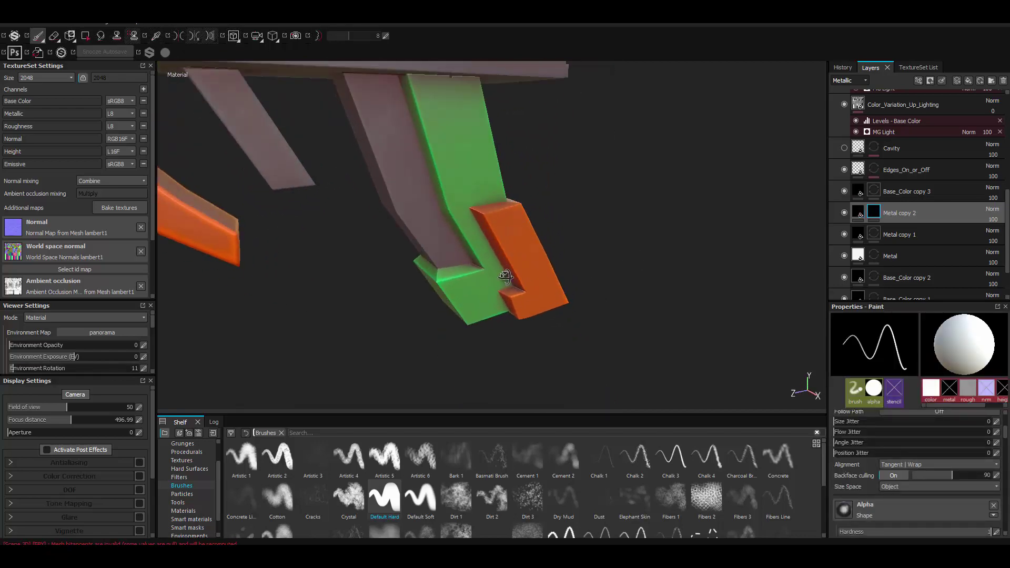
left_click_drag(478, 322, 510, 248, "alt")
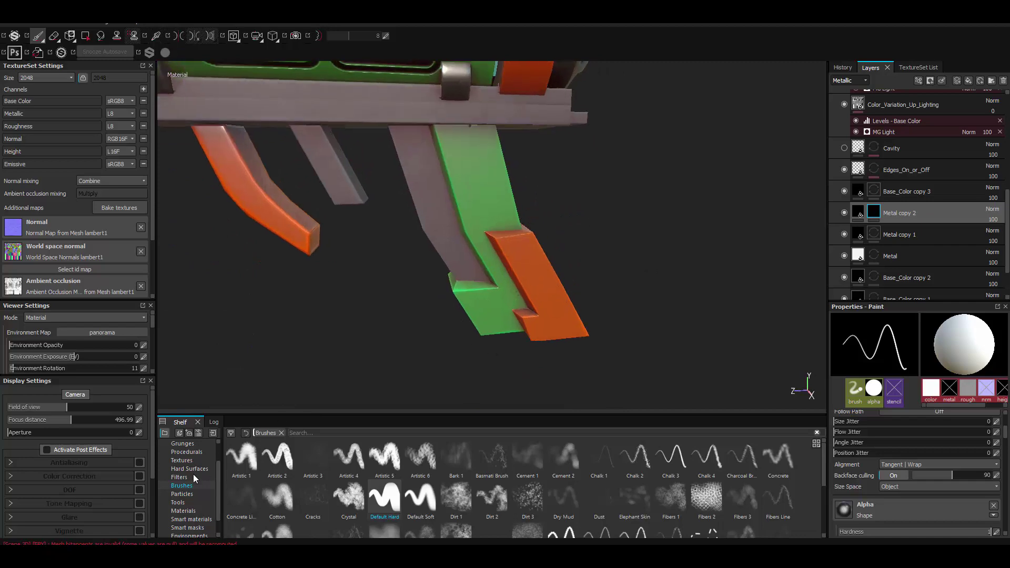
scroll(189, 474, "up", 1)
left_click(180, 460)
scroll(695, 455, "down", 5)
scroll(706, 474, "down", 2)
- Stamp Cross Forbidden Full screw heads onto the orange grip foot, then return to brushes
left_click(706, 483)
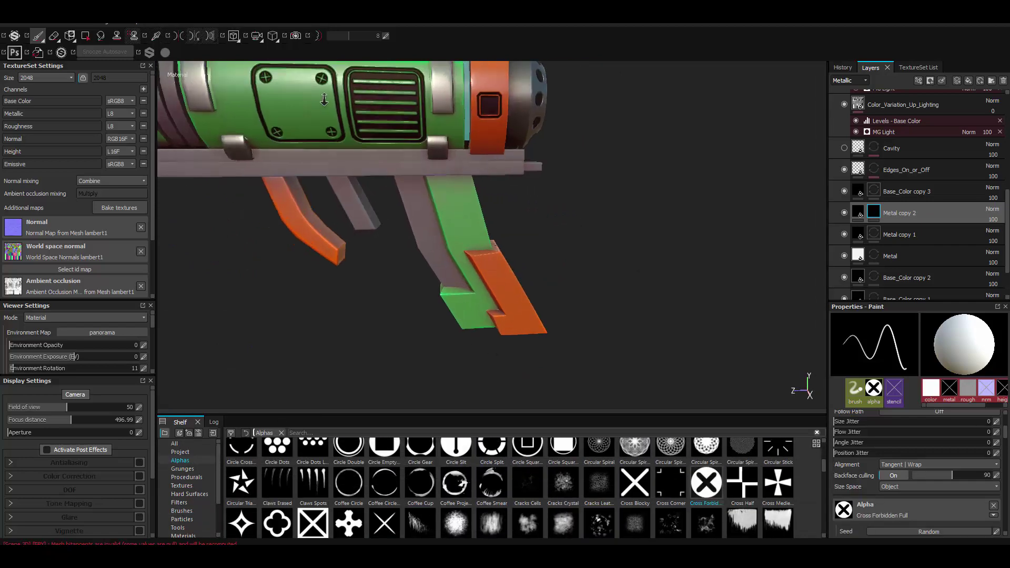
right_click_drag(499, 274, 500, 245, "alt")
mouse_move(501, 245)
left_mouse_down("alt")
mouse_move(523, 165)
mouse_move(586, 304)
mouse_move(400, 306)
mouse_move(442, 289)
mouse_move(431, 237)
mouse_move(505, 218)
mouse_move(453, 263)
mouse_move(433, 240)
mouse_move(468, 204)
left_mouse_up("alt")
left_click(181, 511)
- Orbit around to the front ring to check the new groove
scroll(432, 240, "up", 5)
scroll(468, 204, "up", 5)
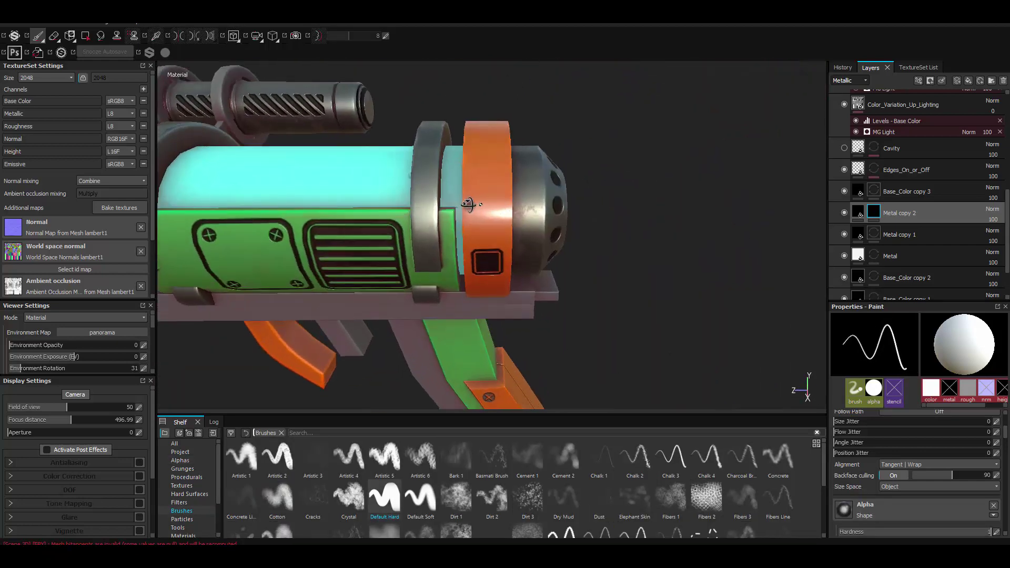
scroll(490, 125, "down", 5)
mouse_move(490, 124)
left_mouse_down("alt")
mouse_move(639, 221)
mouse_move(477, 256)
left_mouse_up("alt")
scroll(477, 256, "up", 5)
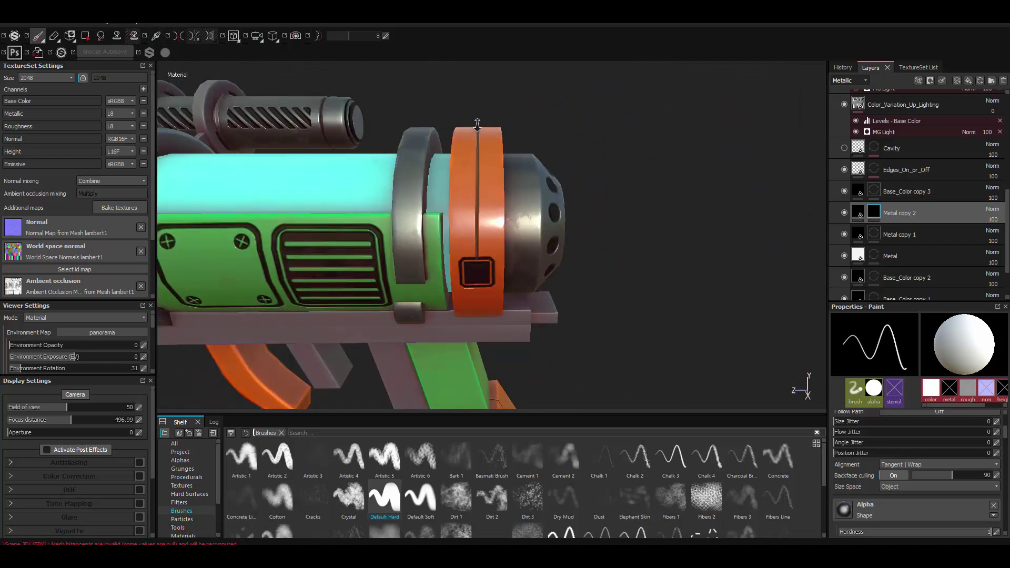
scroll(477, 124, "down", 5)
scroll(454, 164, "up", 5)
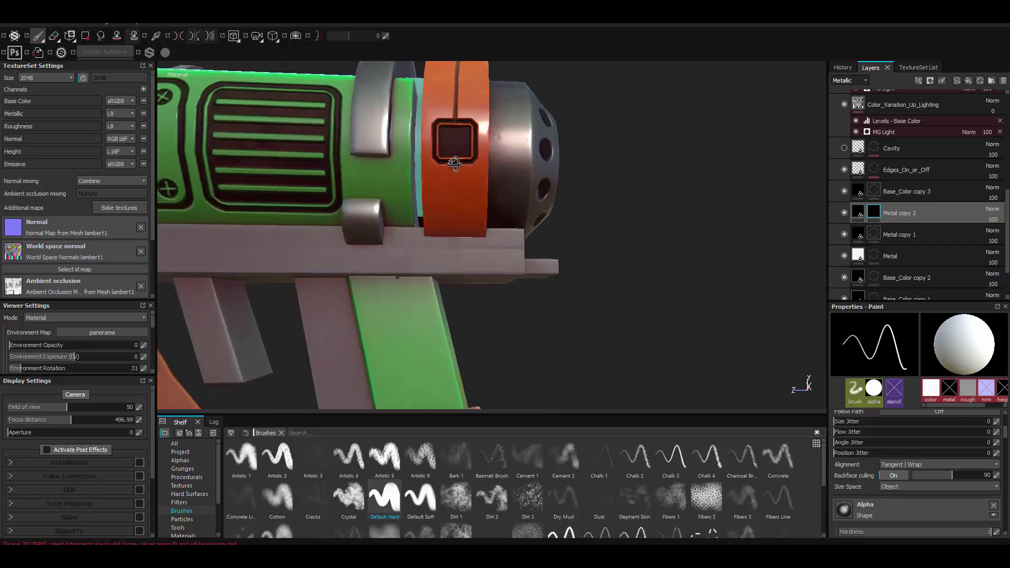
scroll(461, 237, "down", 5)
- View the green side panel and the whole gun from the opposite side
left_click_drag(461, 237, 578, 210, "alt")
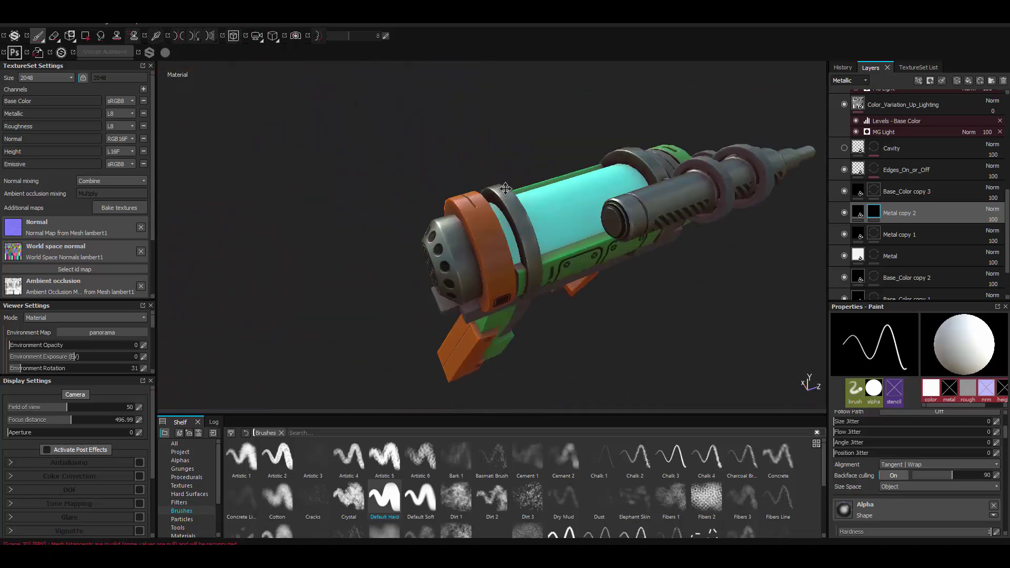
scroll(467, 175, "up", 5)
right_click_drag(421, 175, 467, 175, "shift")
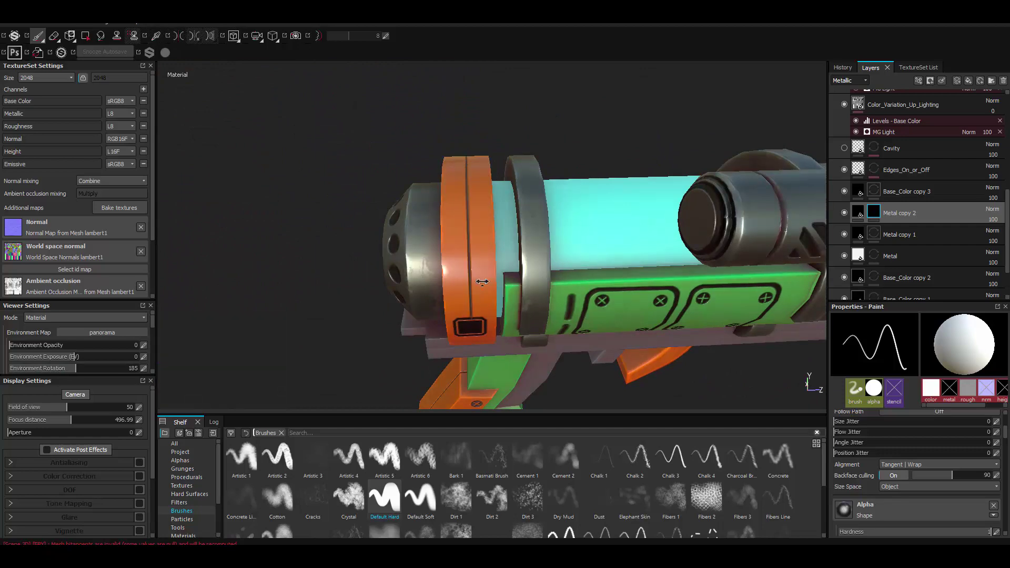
left_click_drag(483, 282, 503, 205, "alt")
scroll(483, 294, "down", 5)
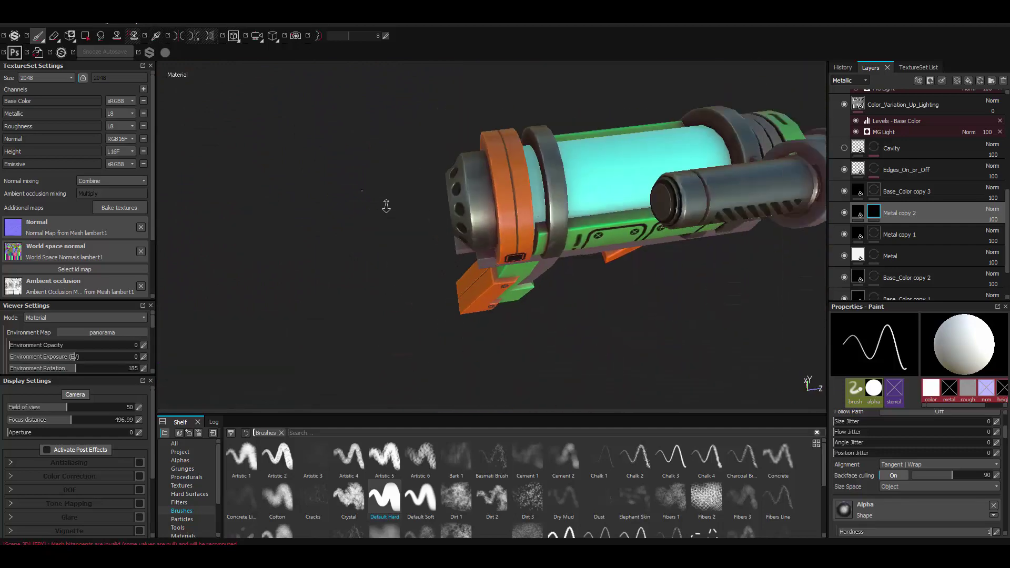
mouse_move(482, 295)
left_mouse_down("alt")
mouse_move(504, 223)
mouse_move(528, 269)
left_mouse_up("alt")
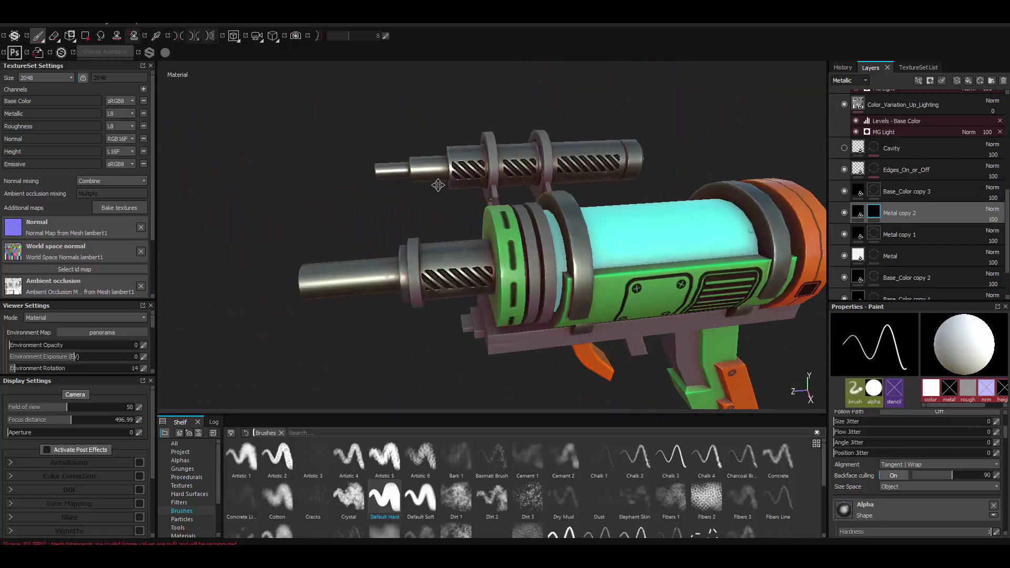
- Inspect the rear barrel and the cyan cylinder with its orange cap up close
right_click_drag(528, 268, 440, 184, "alt")
middle_click_drag(259, 128, 431, 170, "alt")
right_click_drag(430, 170, 513, 205, "alt")
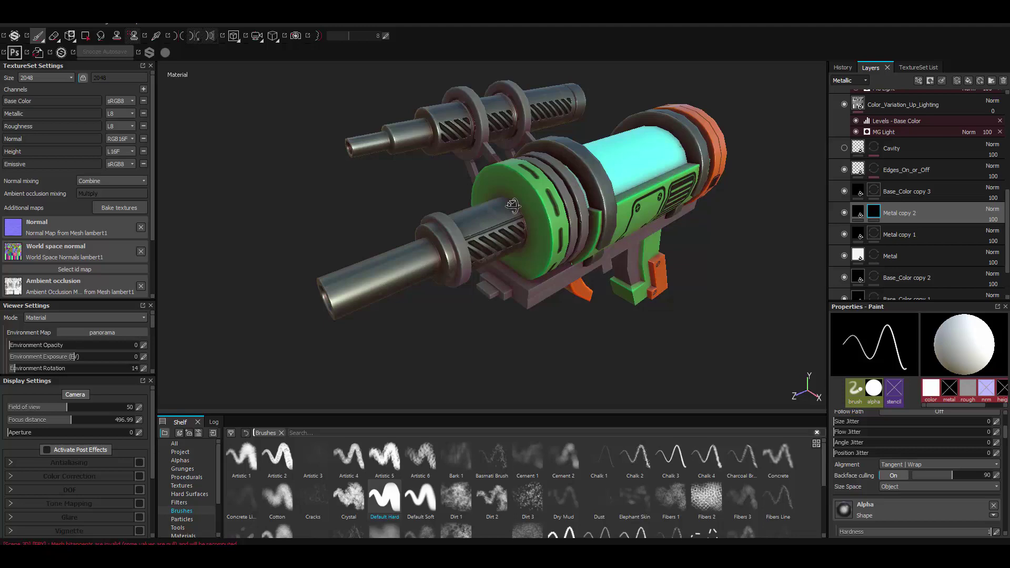
left_click_drag(513, 205, 531, 209, "alt")
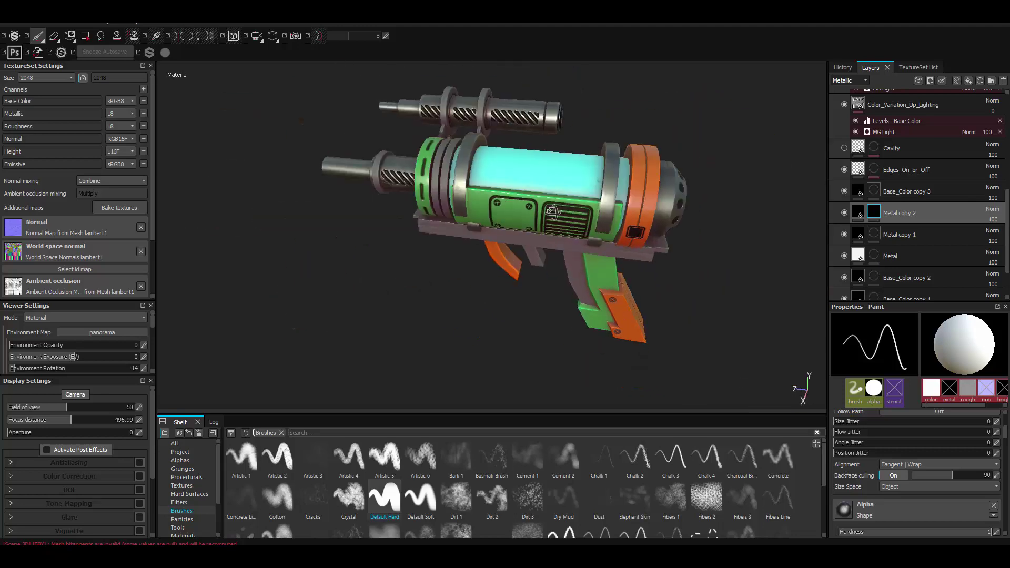
mouse_move(532, 210)
right_mouse_down("alt")
mouse_move(566, 215)
mouse_move(510, 220)
right_mouse_up("alt")
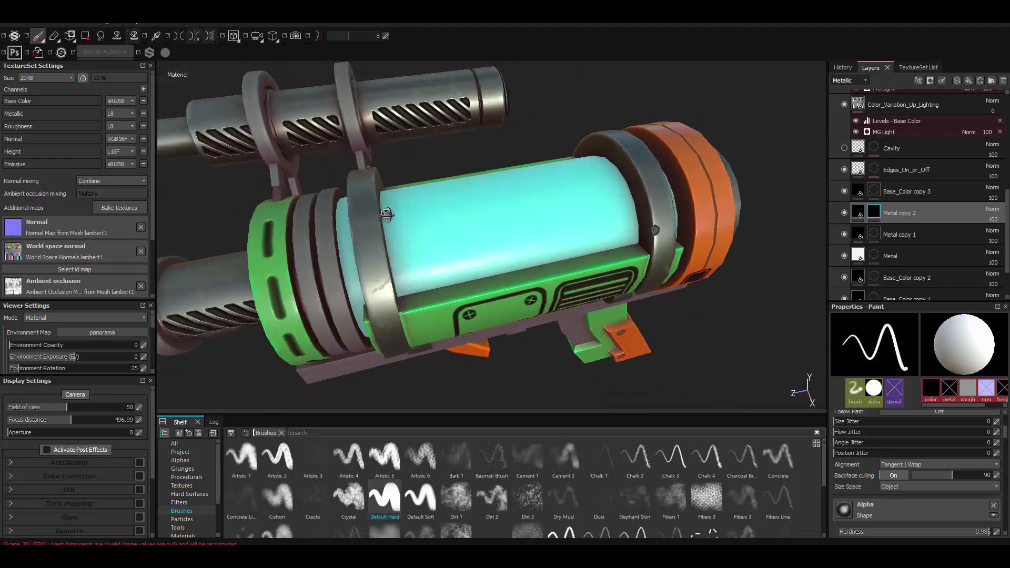
left_click_drag(511, 221, 452, 229, "alt")
right_click_drag(462, 244, 489, 243, "alt")
left_click_drag(489, 243, 502, 243, "alt")
right_click_drag(510, 239, 492, 248, "alt")
- Check the green ring, rotate the environment lighting, and end on a flat side view
left_click_drag(492, 247, 467, 267, "alt")
right_click_drag(467, 267, 470, 274, "alt")
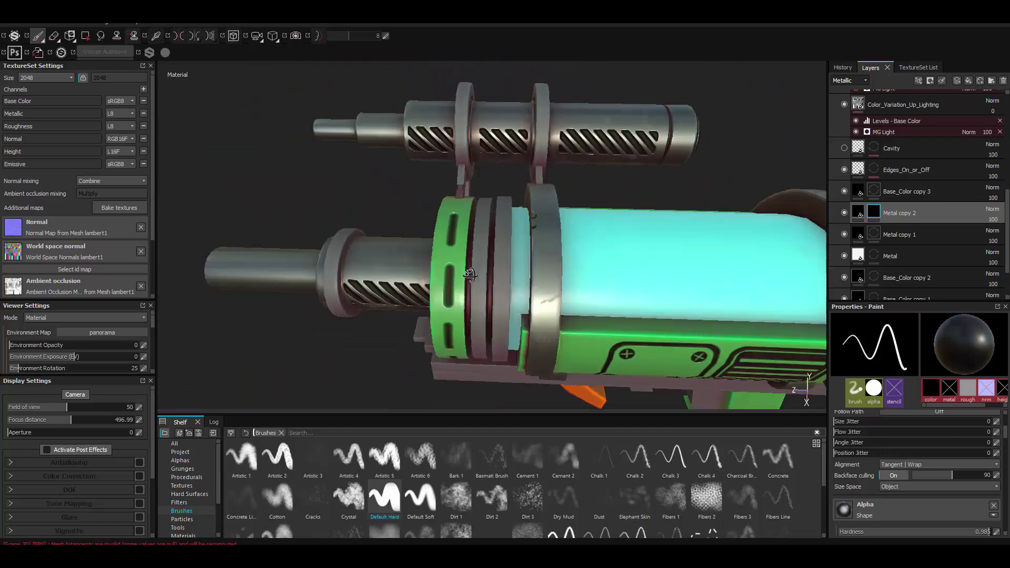
left_click_drag(470, 275, 484, 248, "alt")
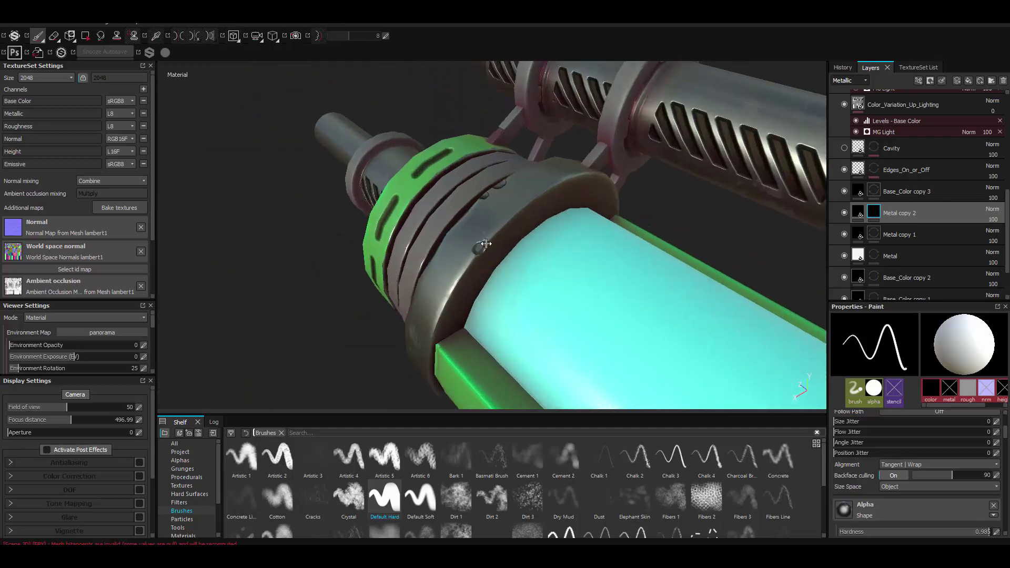
mouse_move(485, 243)
right_mouse_down("alt")
mouse_move(481, 252)
mouse_move(604, 270)
mouse_move(526, 236)
right_mouse_up("alt")
left_click_drag(526, 237, 464, 181, "alt")
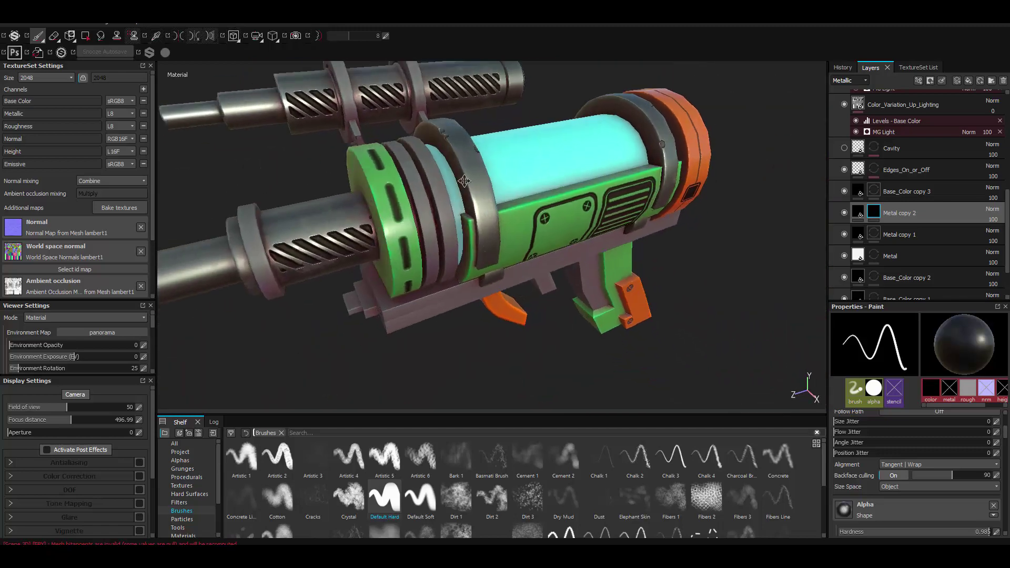
mouse_move(464, 181)
right_mouse_down("alt")
mouse_move(489, 221)
mouse_move(505, 200)
mouse_move(558, 253)
mouse_move(501, 199)
mouse_move(447, 216)
right_mouse_up("alt")
left_click_drag(447, 216, 386, 227, "alt")
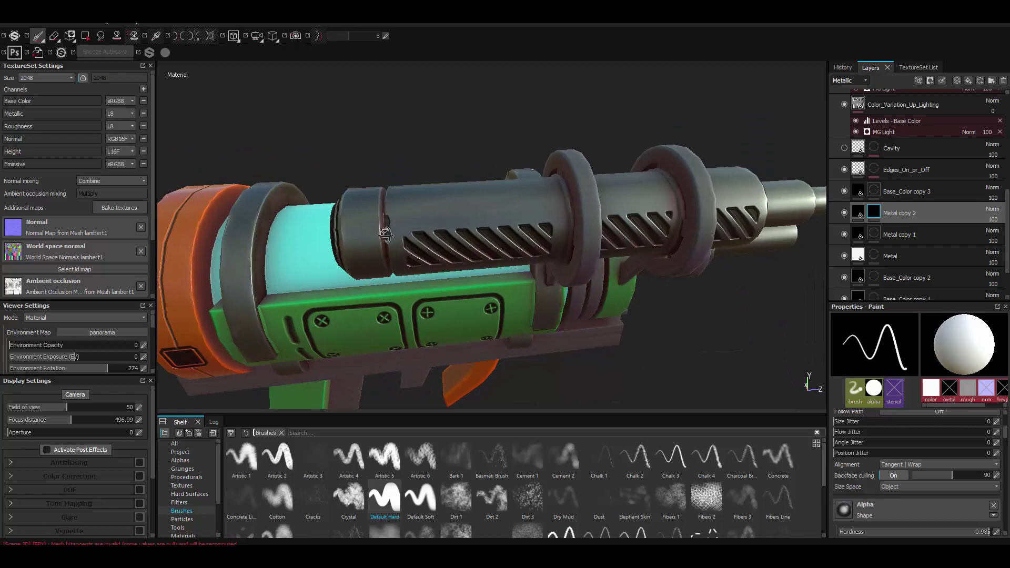